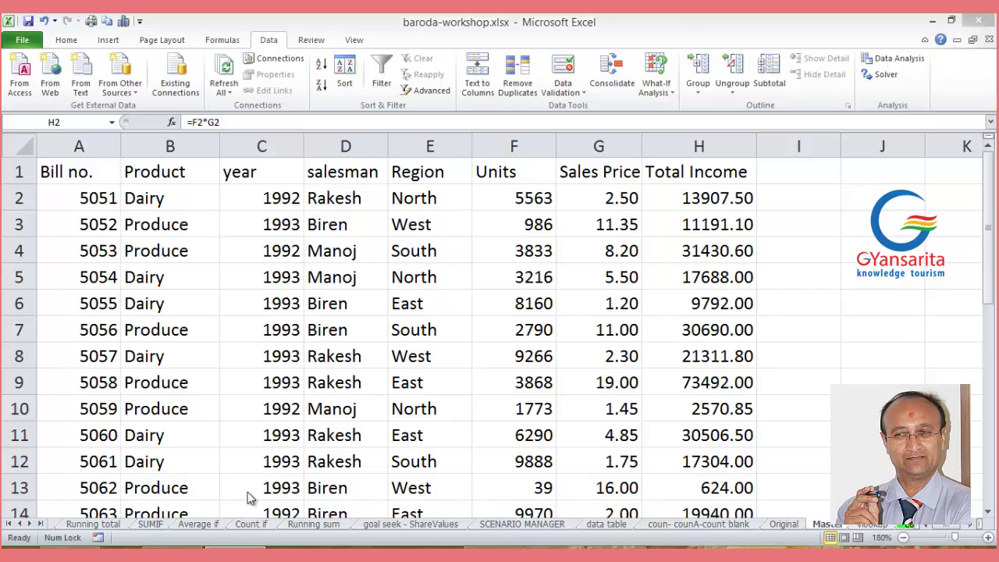
Step: Walk through the table headings from Bill no. to Total Income
click(66, 171)
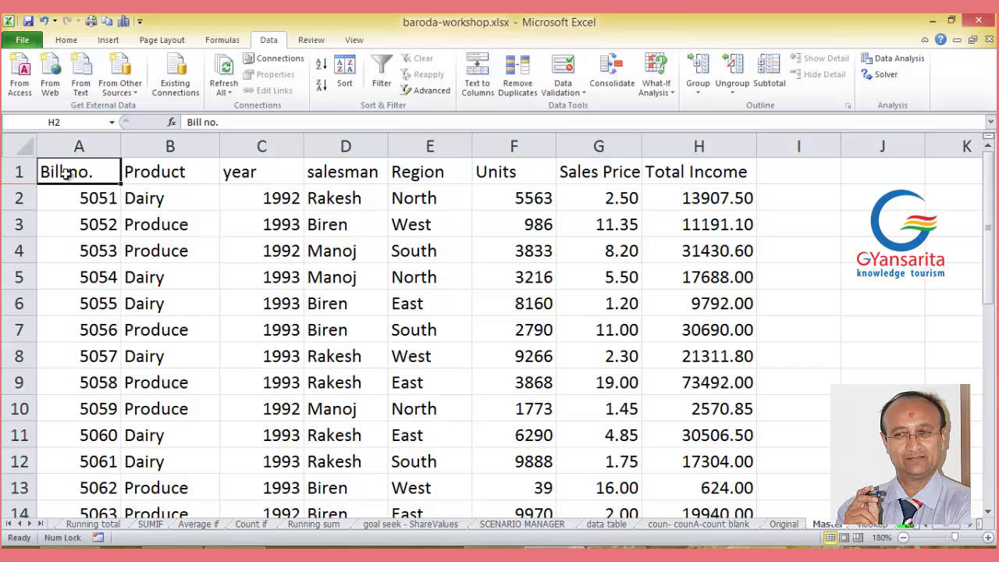
click(129, 173)
click(244, 175)
click(335, 174)
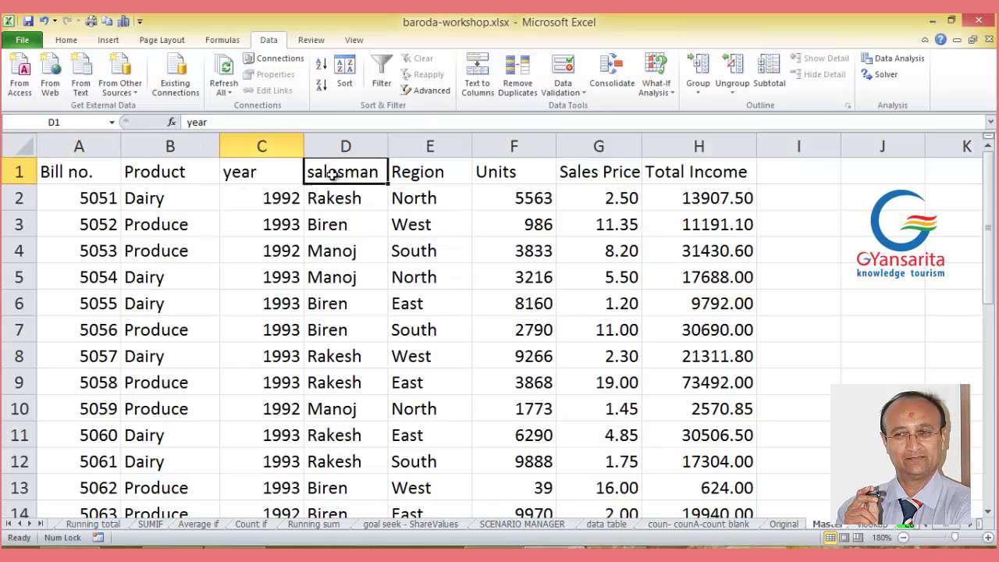
click(426, 168)
click(486, 174)
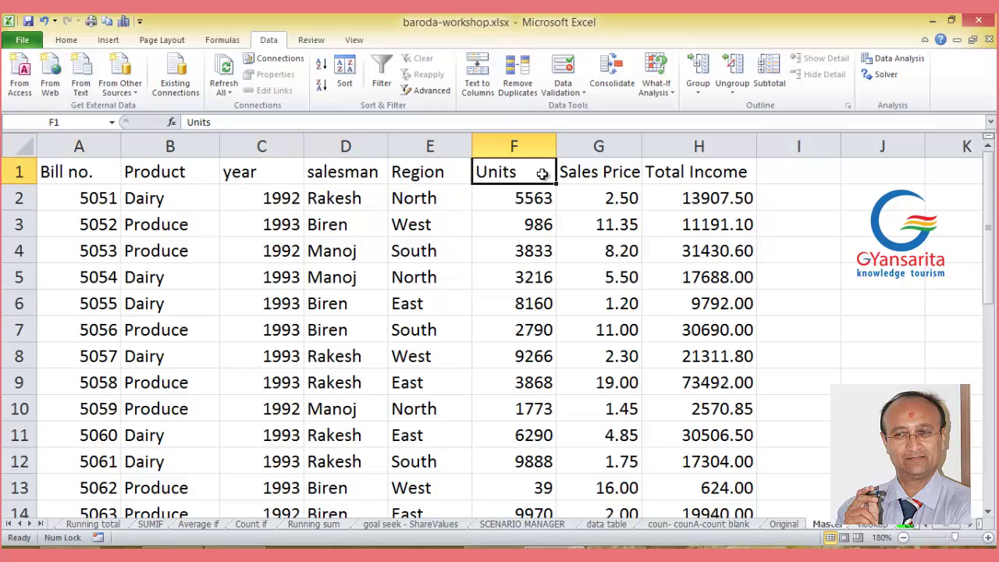
click(564, 171)
click(655, 175)
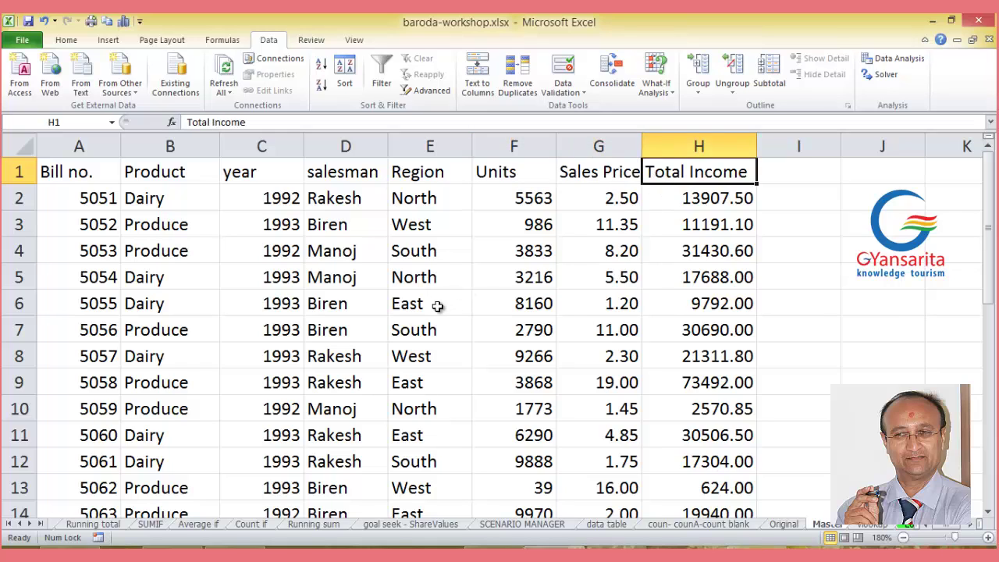
Step: Point out the first entries: bill 5051, Dairy and Produce, years 1992 and 1993, salesmen and regions
click(86, 202)
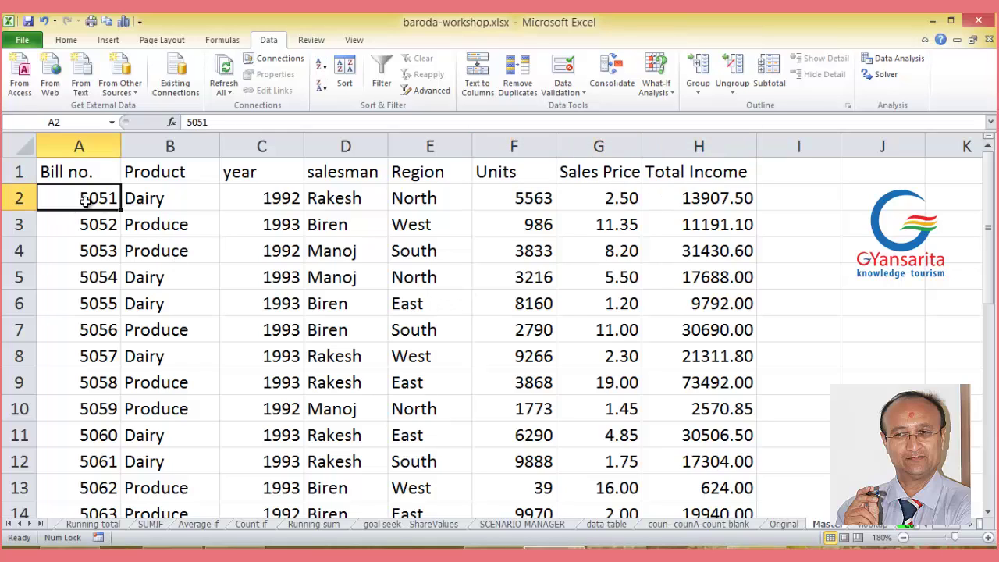
click(171, 201)
drag(167, 198, 163, 224)
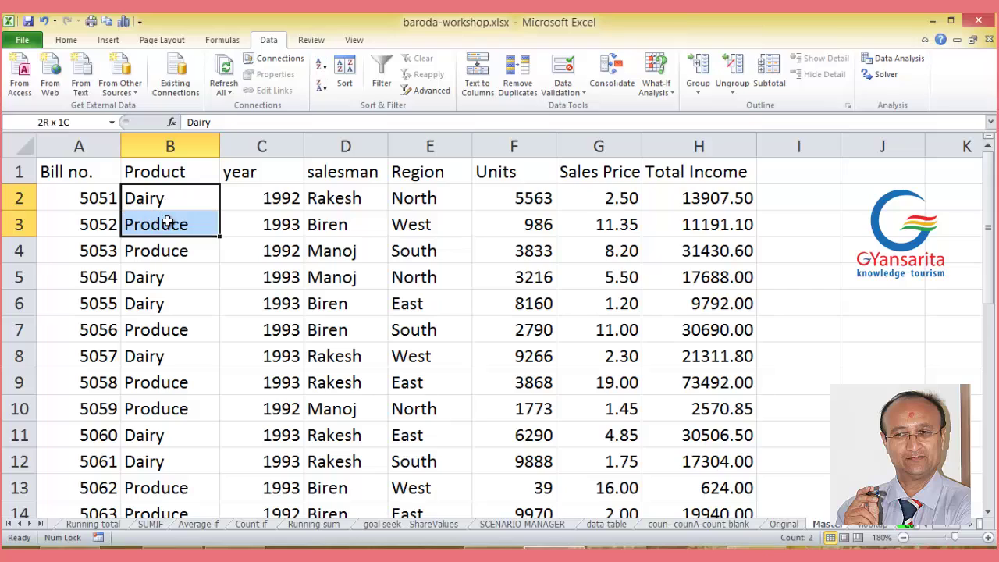
click(178, 203)
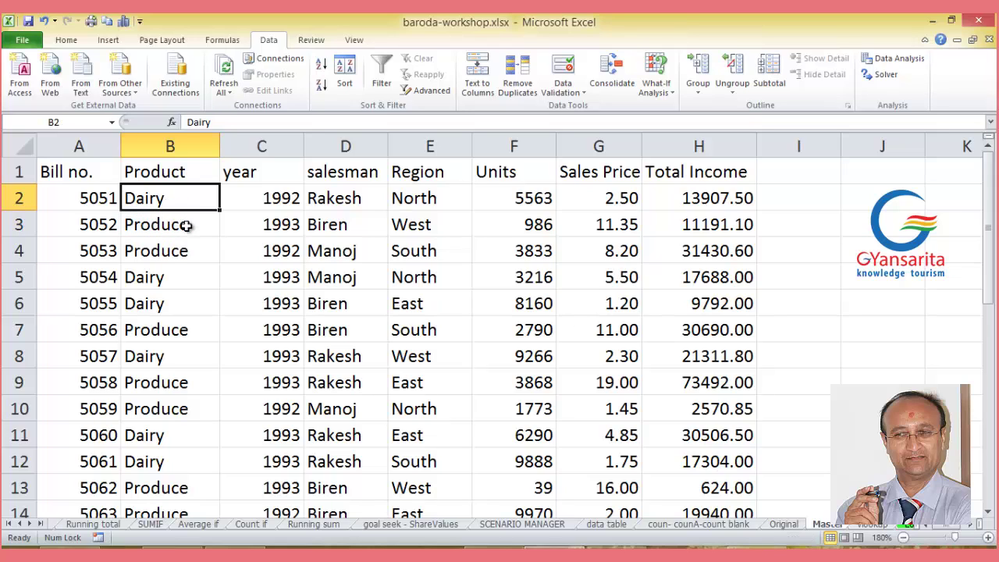
click(192, 224)
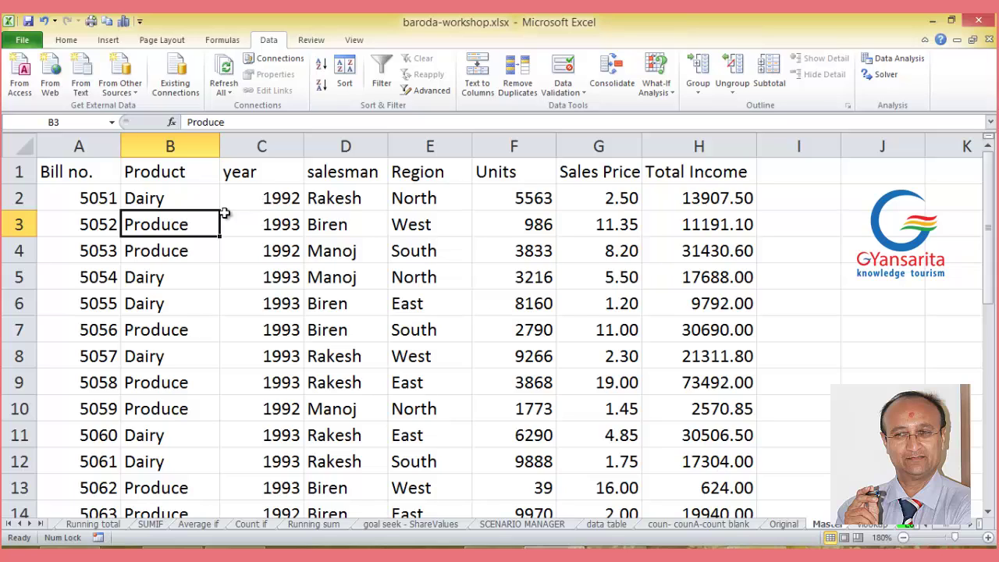
click(267, 197)
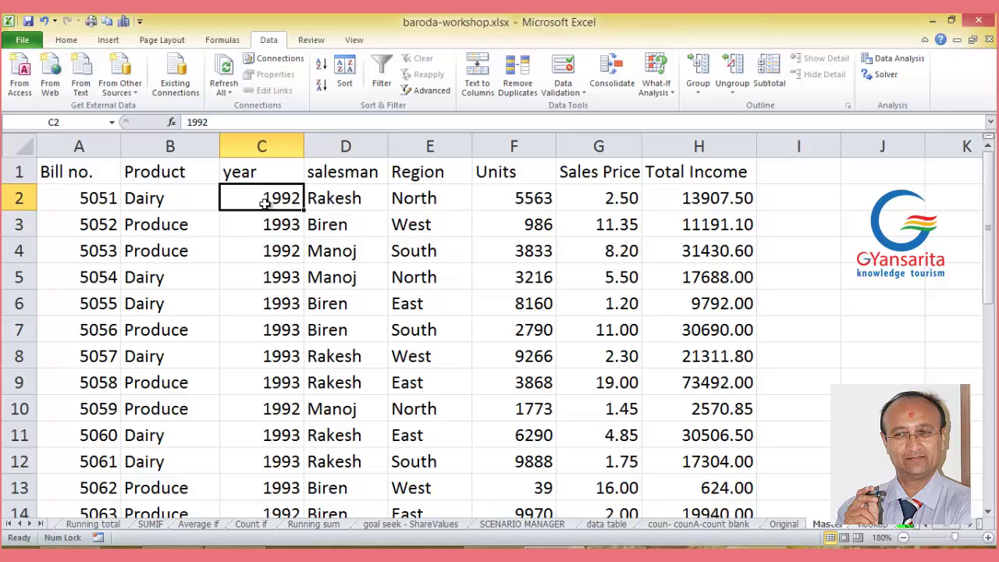
click(263, 223)
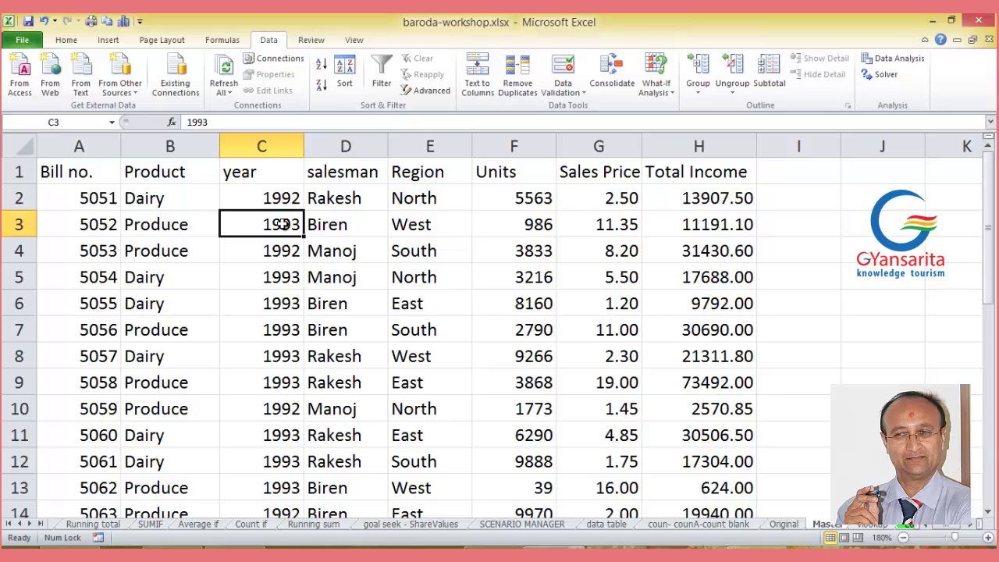
click(341, 200)
drag(341, 200, 341, 253)
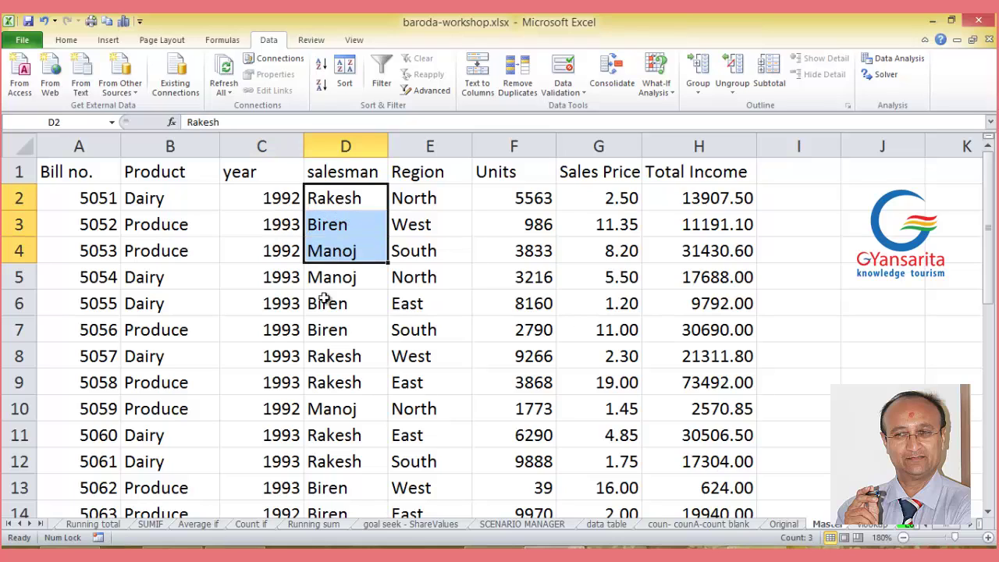
drag(416, 197, 421, 287)
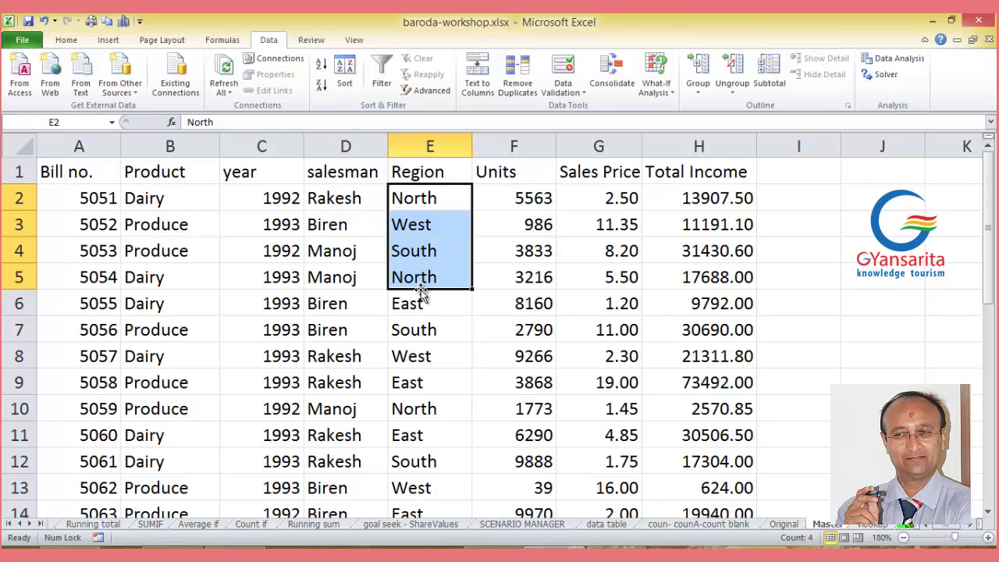
Step: Mark the first product, year, salesman and region entries again, then return to bill 5051
click(174, 195)
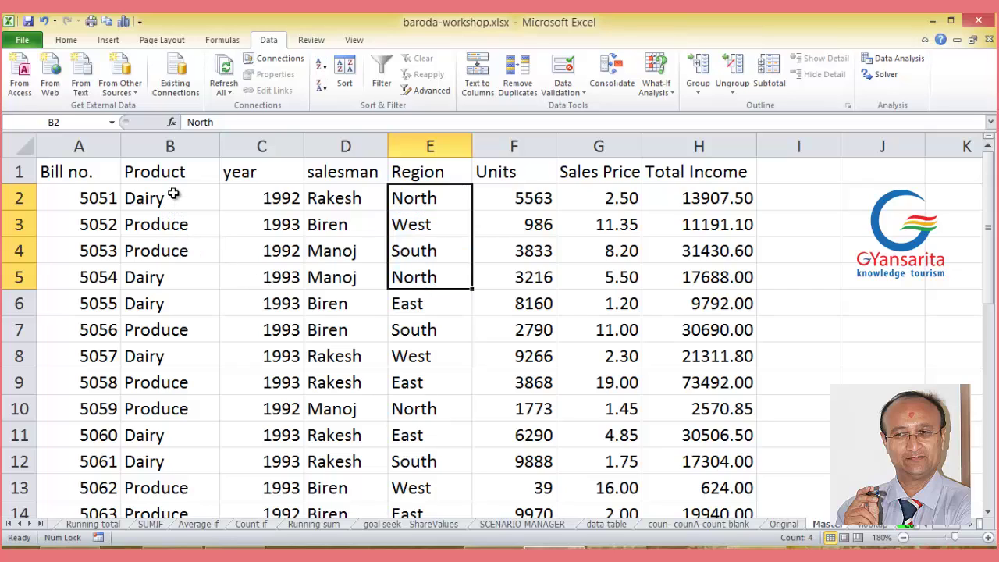
drag(173, 195, 196, 223)
drag(282, 196, 276, 221)
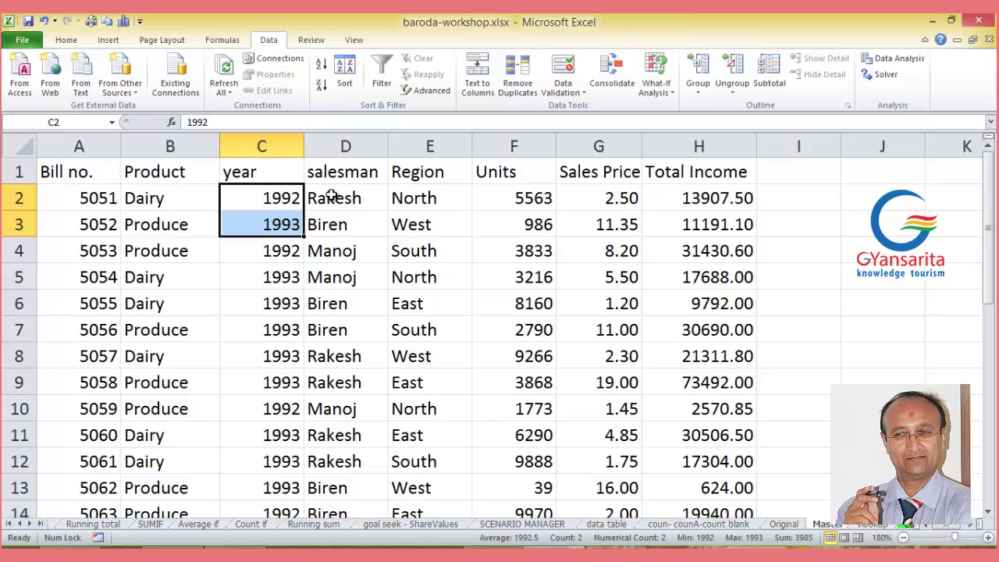
drag(332, 195, 349, 270)
click(420, 199)
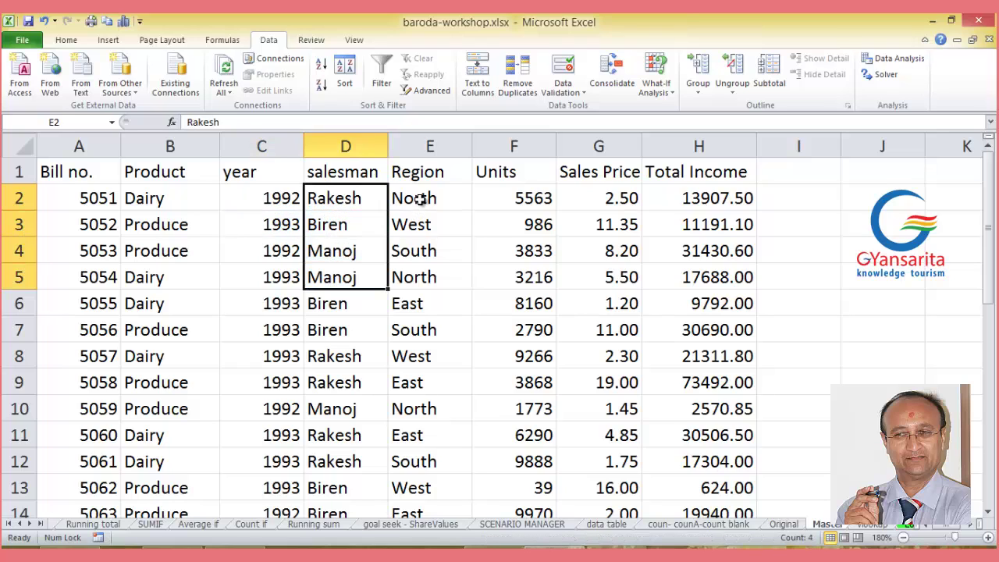
drag(420, 199, 422, 279)
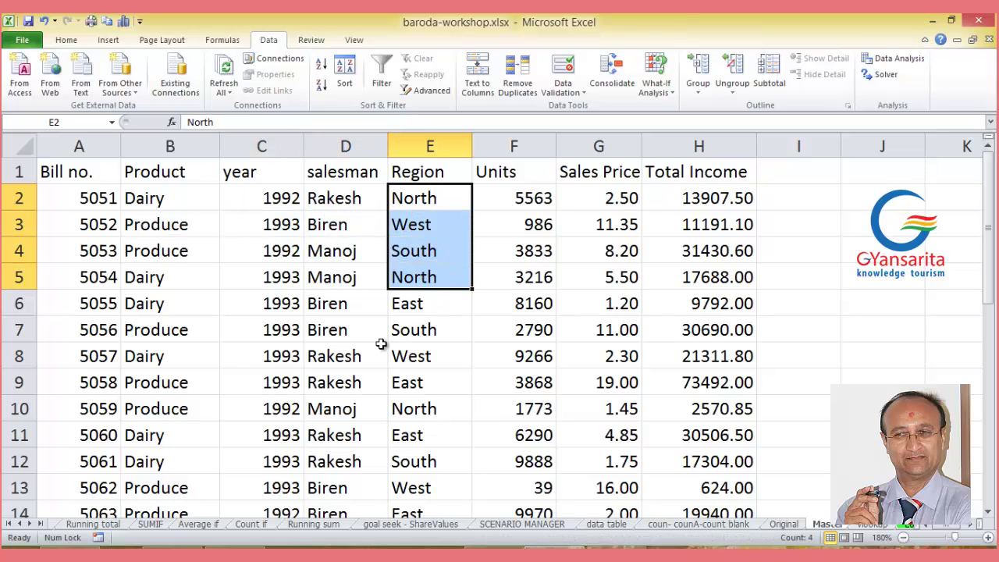
click(82, 199)
scroll(208, 352, down, 5)
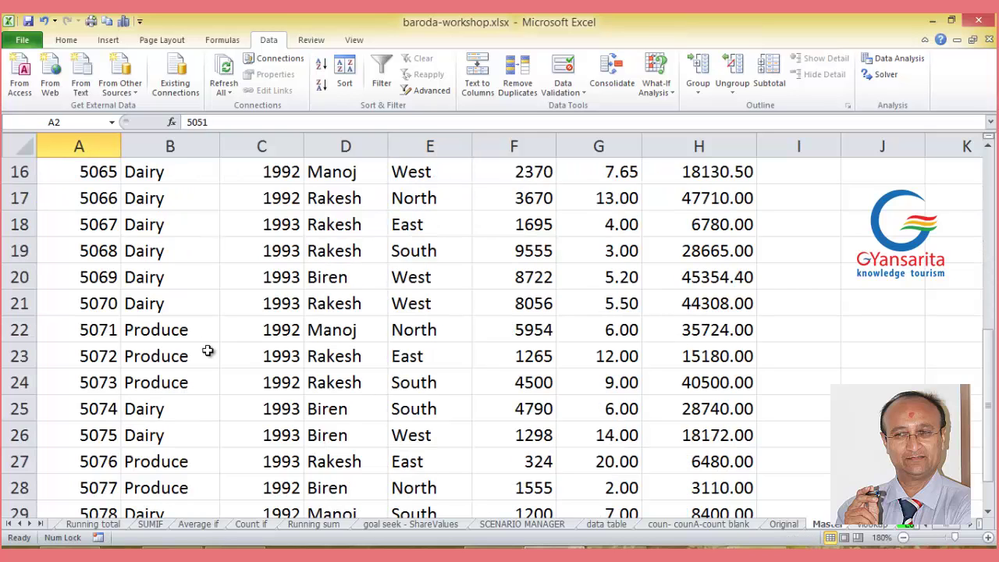
scroll(208, 351, down, 3)
scroll(207, 351, up, 8)
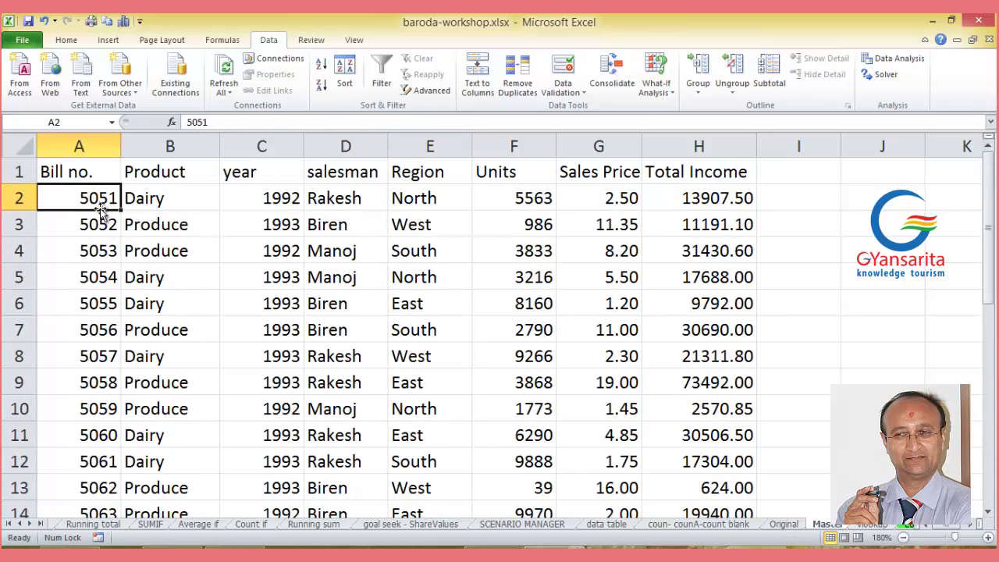
click(97, 173)
click(80, 195)
Step: Inspect the Total Income formulas, such as =F7*G7 in H7, leaving them unchanged
click(711, 201)
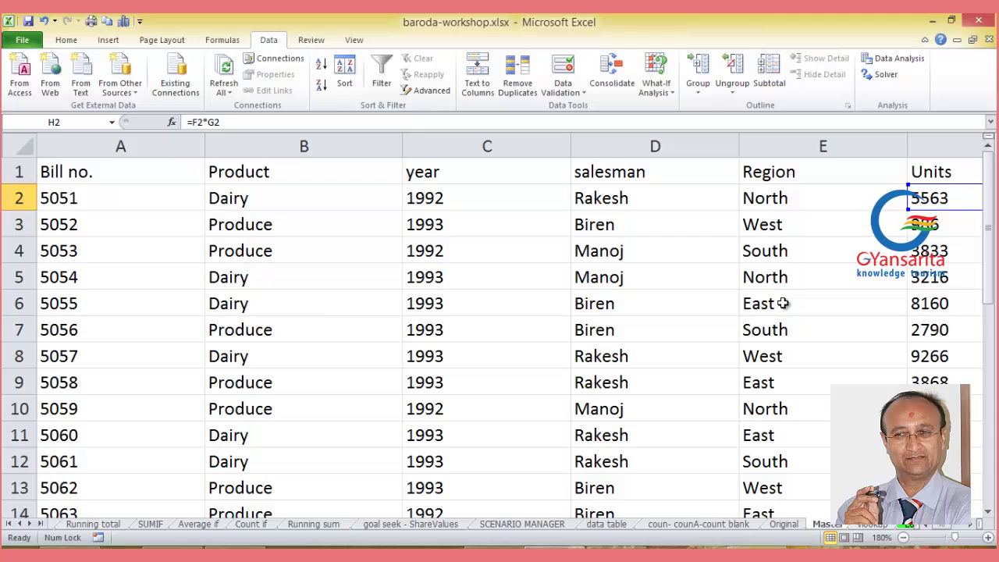
scroll(971, 530, right, 4)
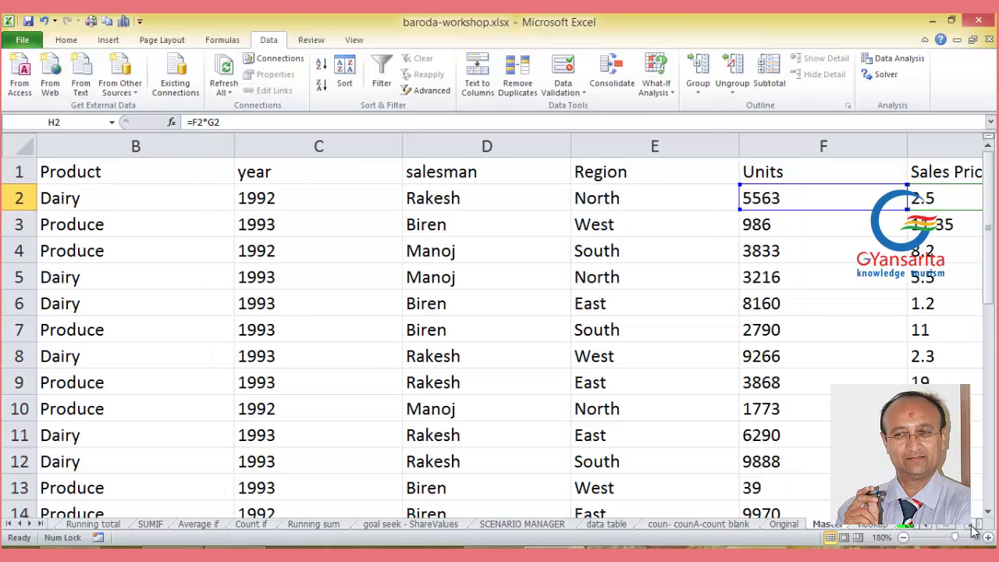
double_click(673, 322)
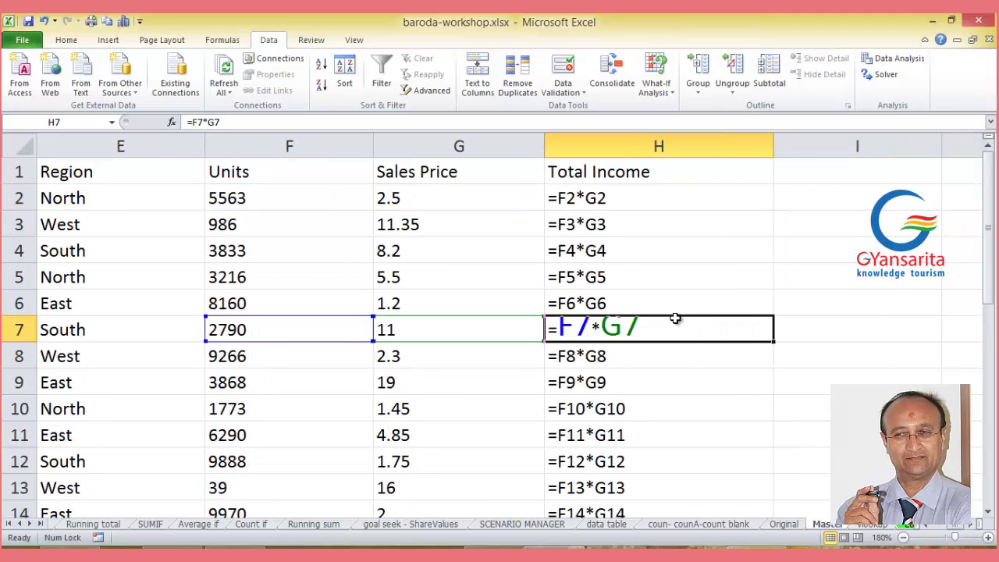
click(834, 327)
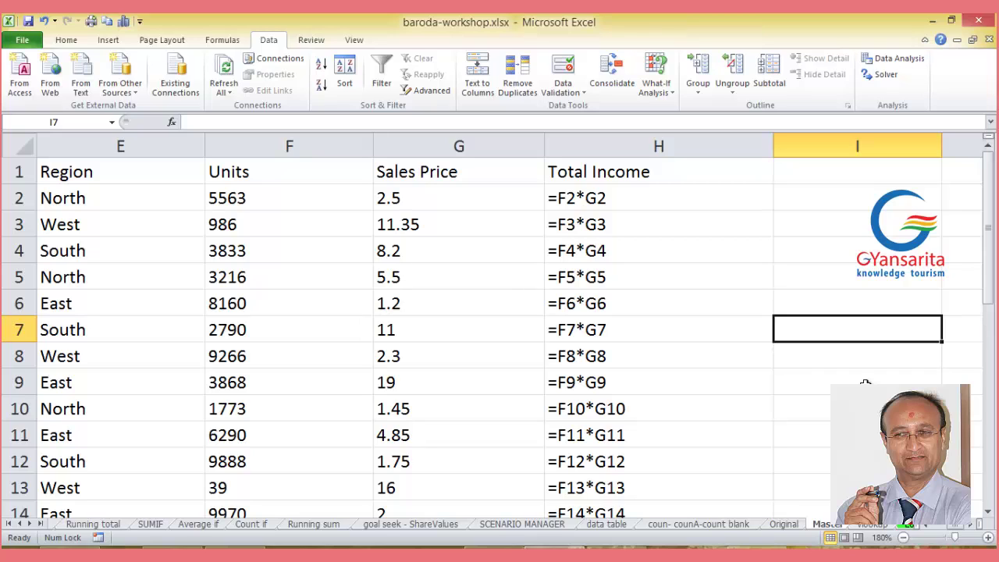
Step: Switch back to showing values and clear the stray text typed into I7
key(ctrl+grave)
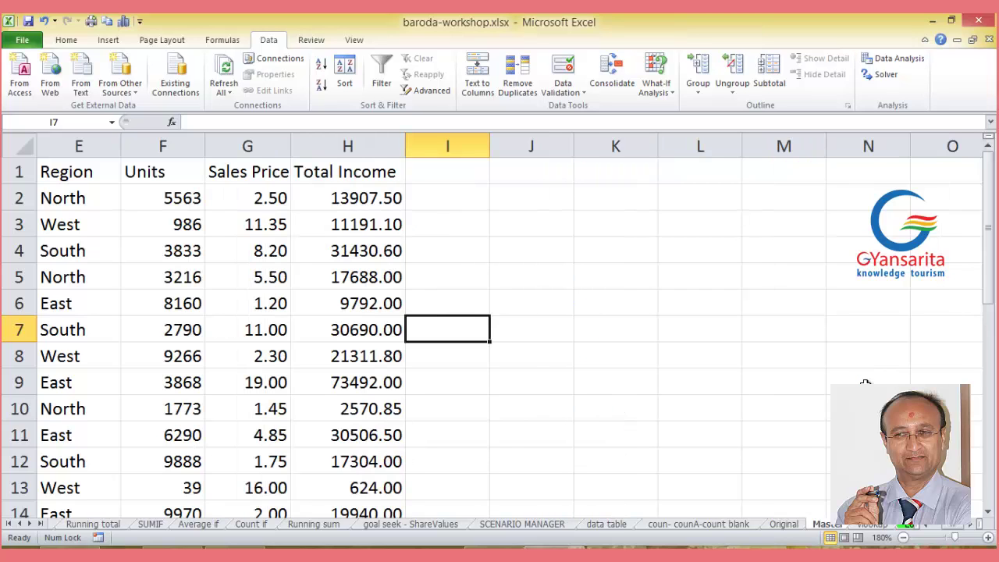
text(c)
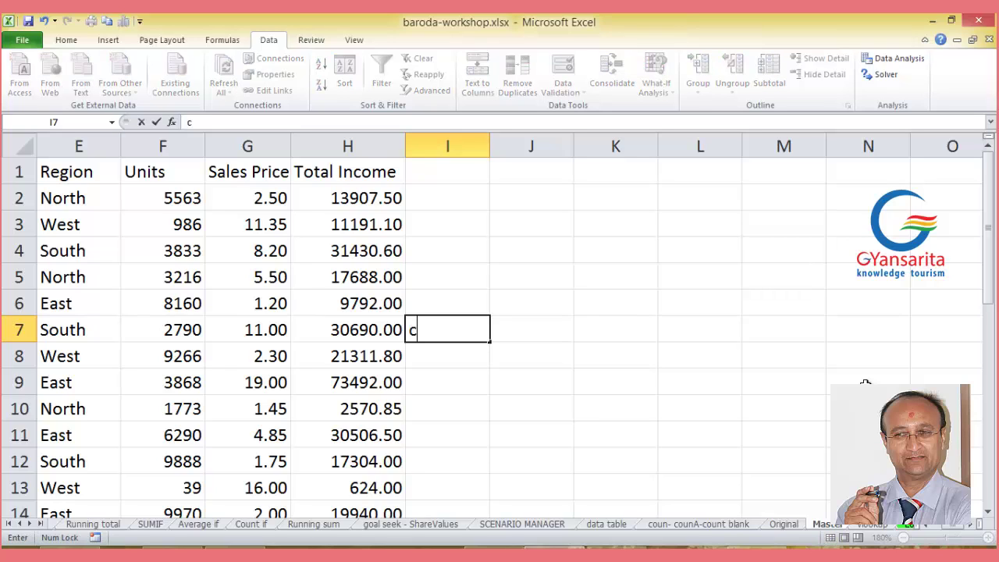
text(trl + ~)
key(BackSpace)
key(BackSpace)
key(BackSpace)
key(BackSpace)
key(BackSpace)
key(BackSpace)
key(BackSpace)
key(BackSpace)
key(Return)
Step: Select the Total Income cells from H2 to the table's end and delete them
key(Up)
key(Up)
key(Up)
key(Up)
key(Up)
key(Up)
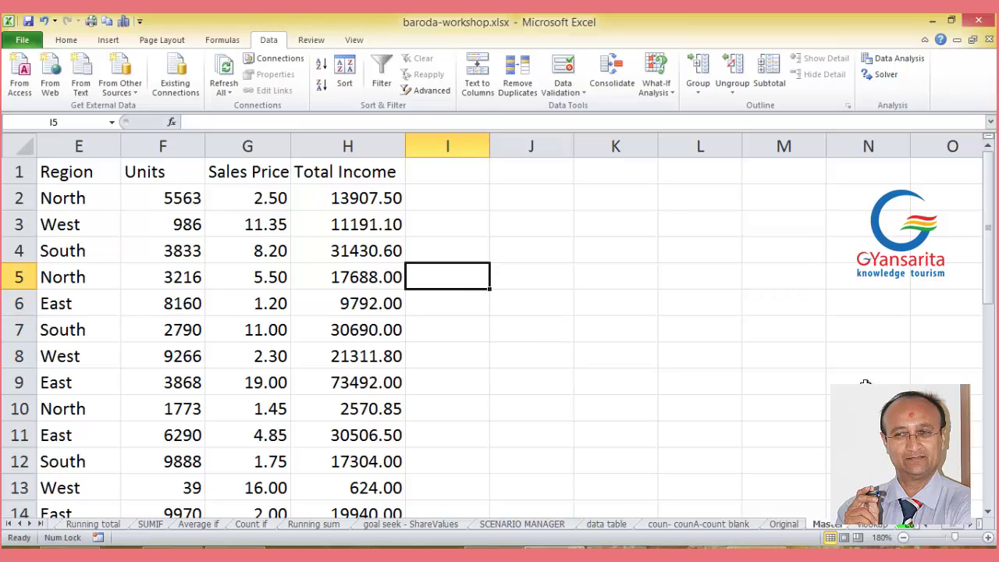
key(Left)
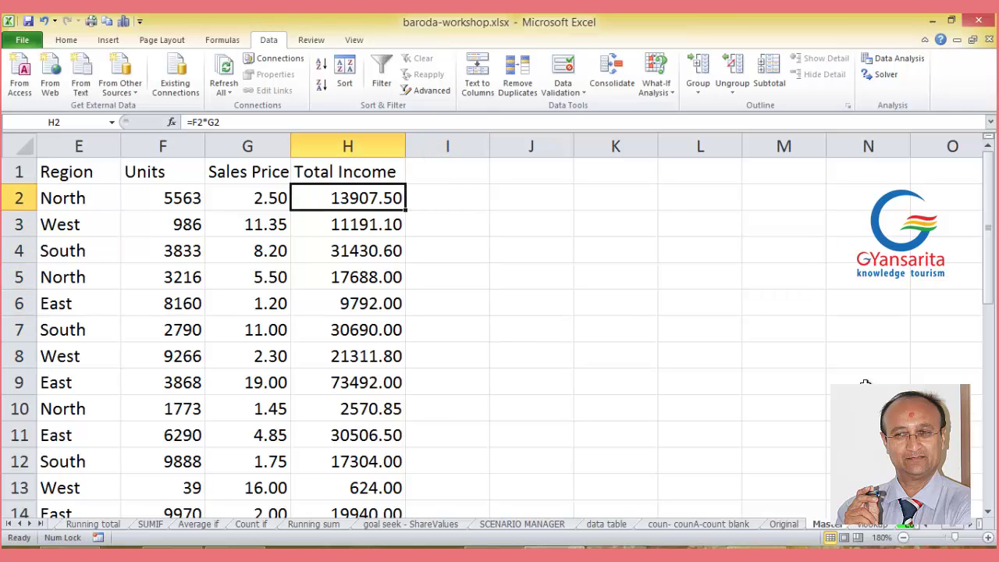
key(shift+Down)
key(shift+Down)
key(shift+Down)
key(shift+Down)
key(shift+Down)
key(shift+Down)
key(shift+Down)
key(shift+Down)
key(shift+Down)
key(shift+Down)
key(shift+Down)
key(shift+Down)
key(shift+Down)
key(shift+Down)
key(shift+Down)
key(shift+Down)
key(shift+Down)
key(shift+Down)
key(shift+Down)
key(shift+Down)
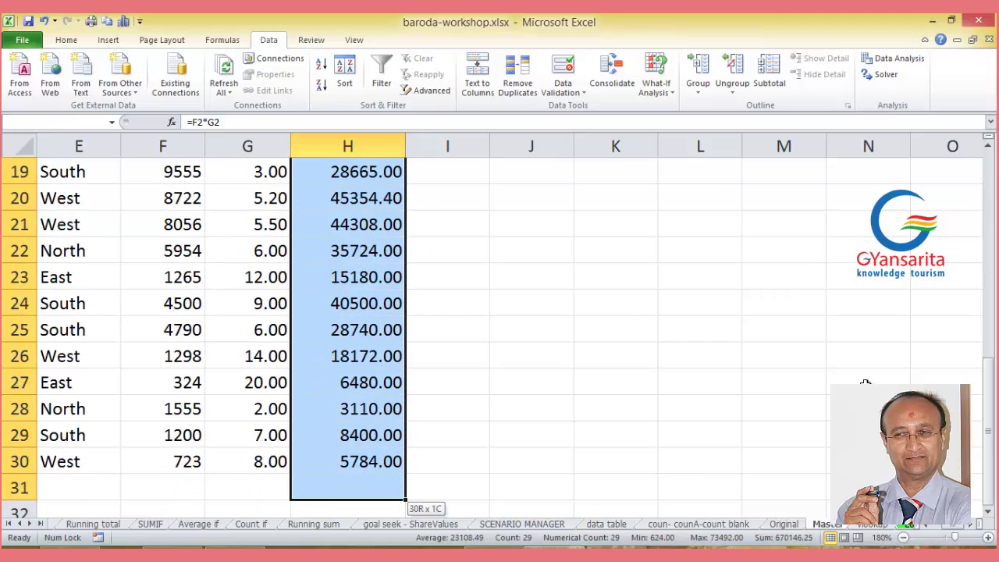
key(shift+Down)
key(shift+Down)
key(shift+Down)
key(shift+Down)
key(shift+Down)
key(shift+Down)
key(shift+Down)
key(shift+Down)
key(shift+Down)
key(Delete)
key(ctrl+Up)
Step: Enter =F2*G2 in H2 and fill it down the whole Total Income column
key(Down)
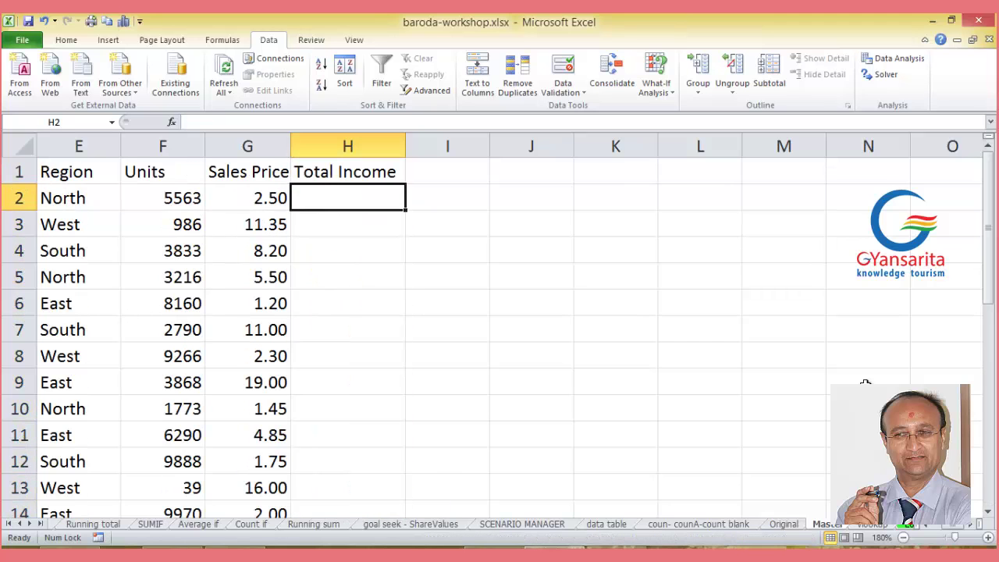
text(=)
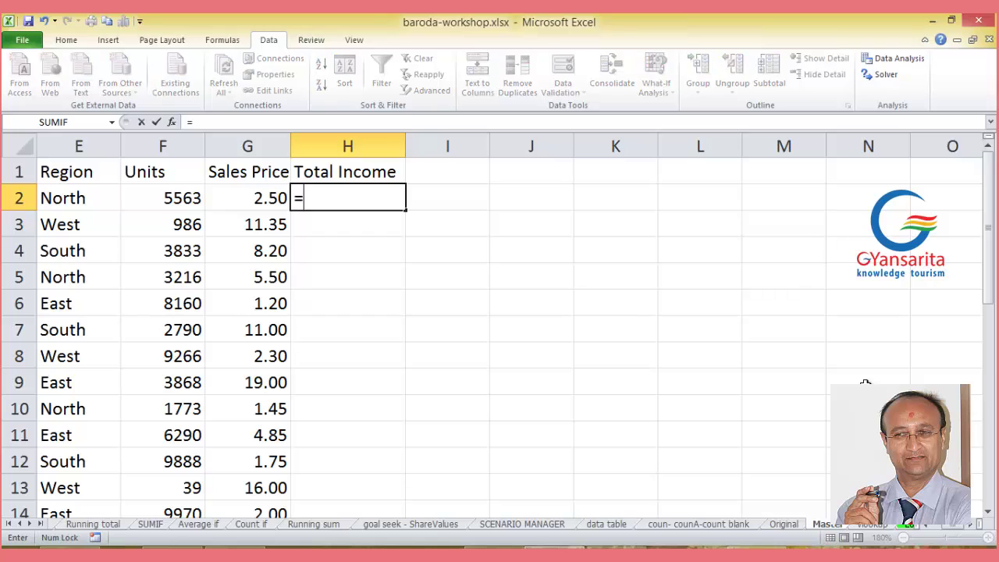
key(Left)
key(Left)
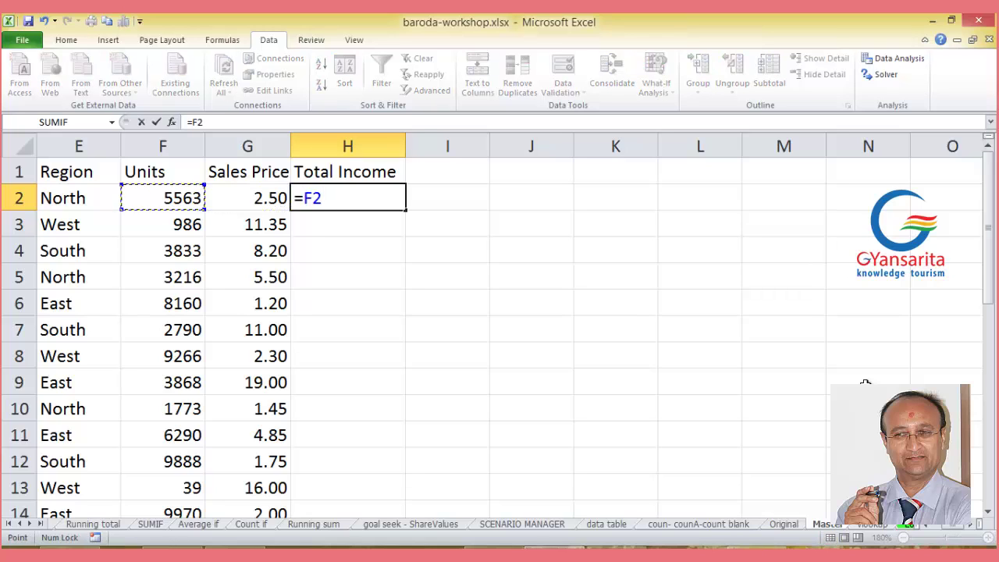
text(*)
key(Left)
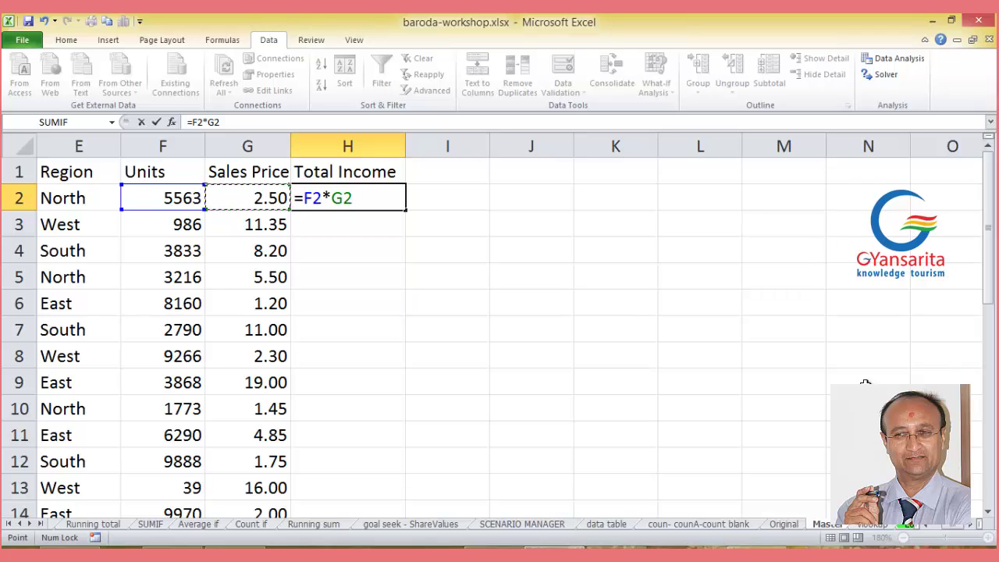
key(Return)
key(Up)
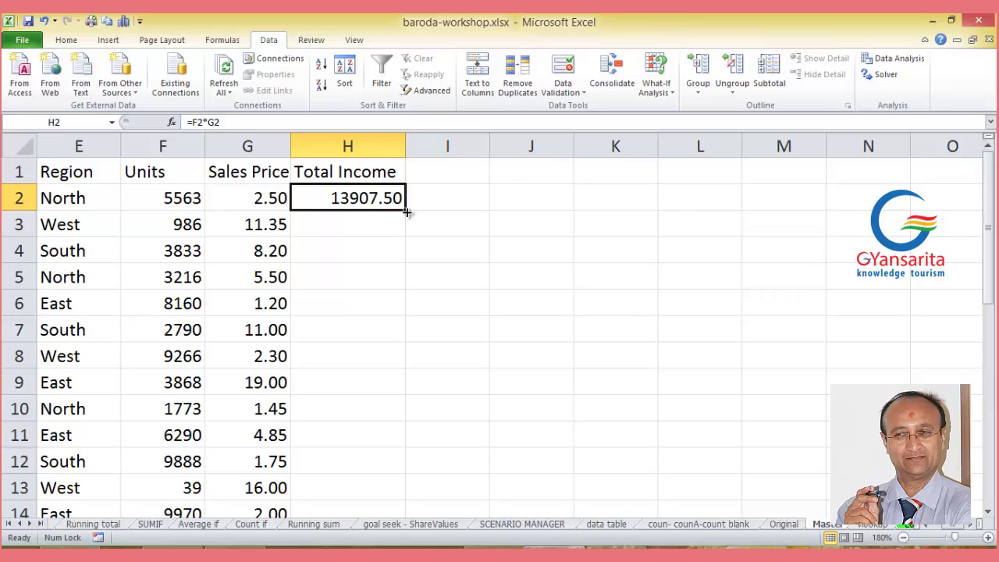
mouse_move(406, 211)
mouse_down()
mouse_move(406, 233)
mouse_move(406, 211)
mouse_up()
double_click(406, 211)
click(194, 251)
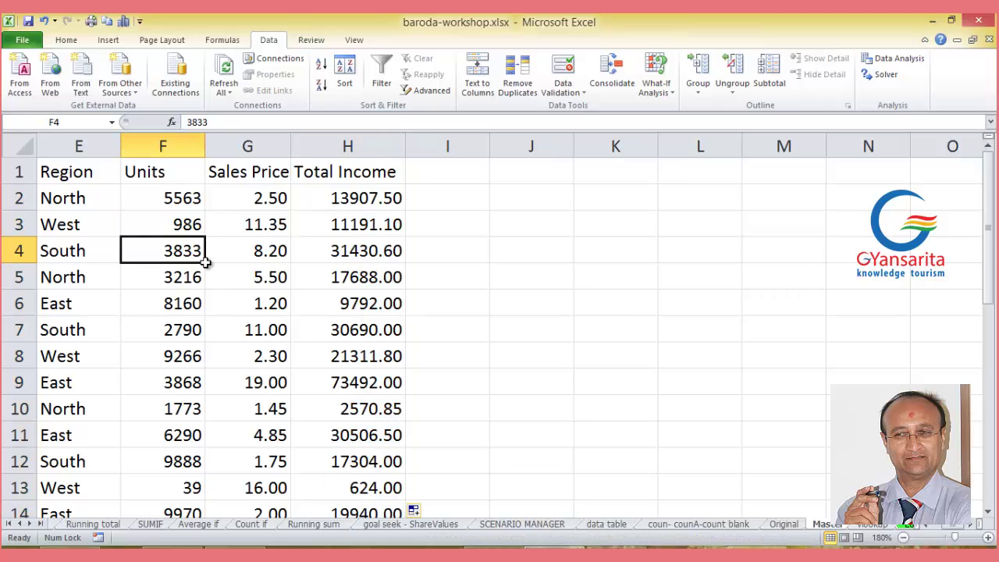
Step: Return to column A, review the Bill no. through Region headings, and pick a Region cell
key(Left)
key(Left)
key(Left)
key(Left)
key(Left)
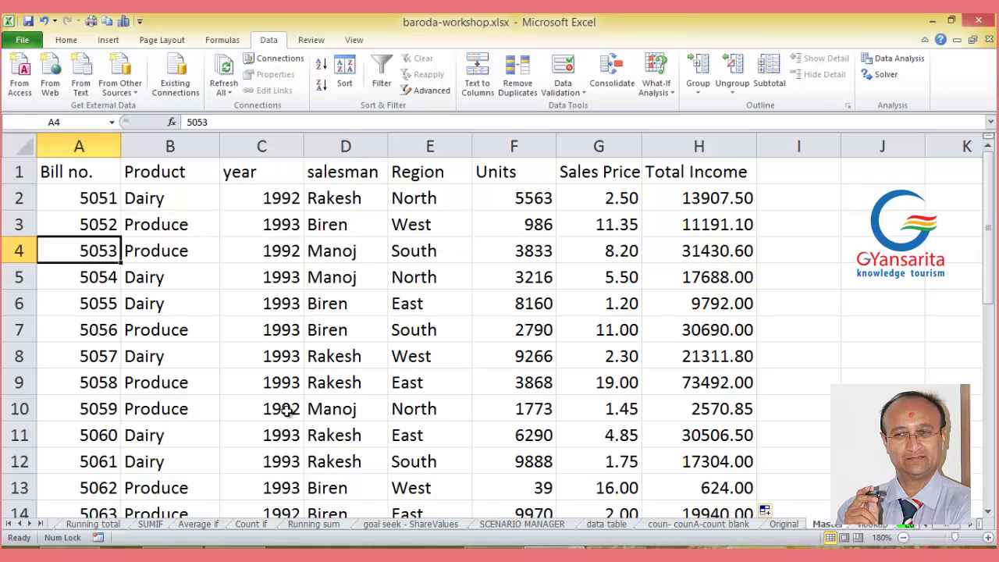
click(162, 176)
click(99, 171)
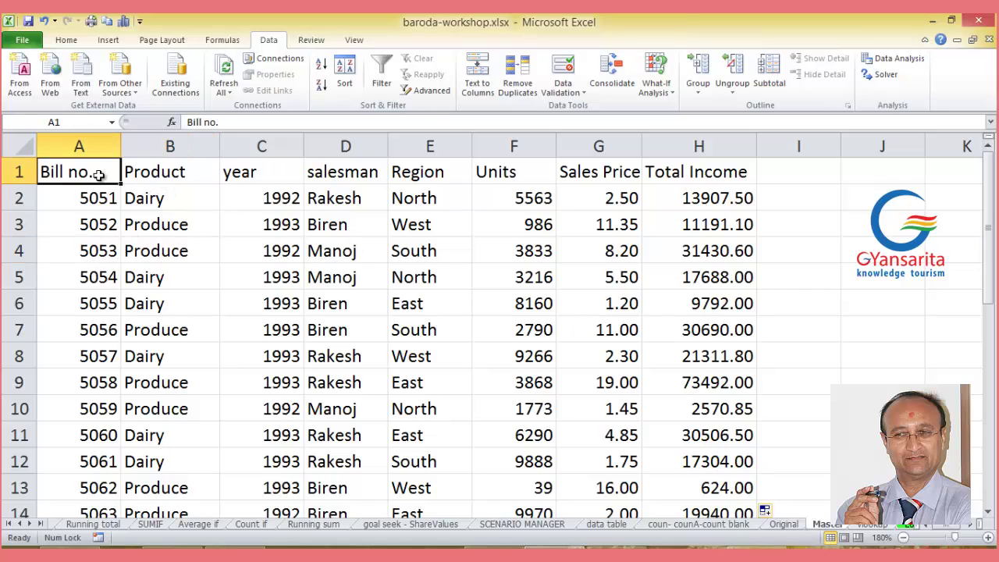
click(159, 172)
click(287, 173)
click(327, 173)
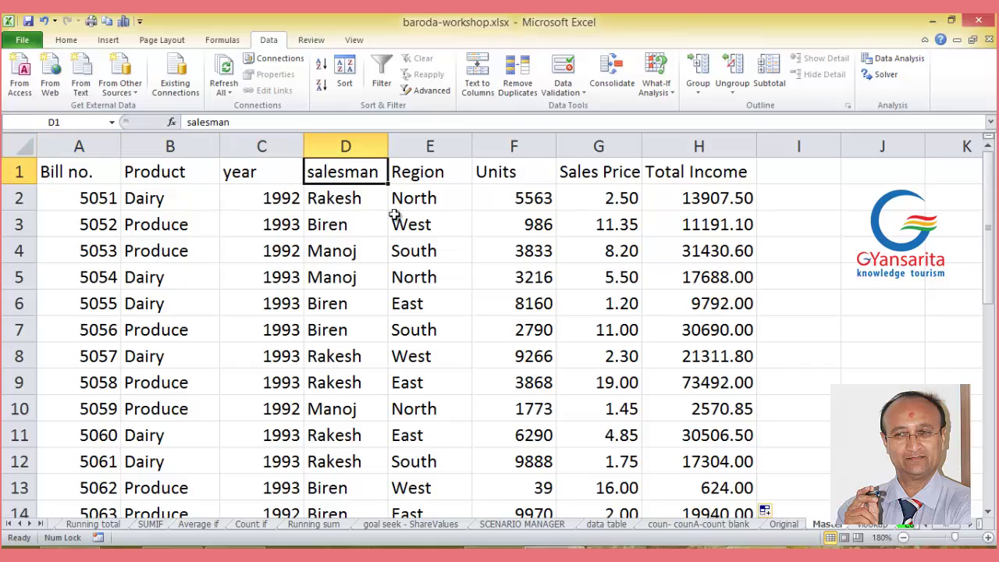
click(428, 183)
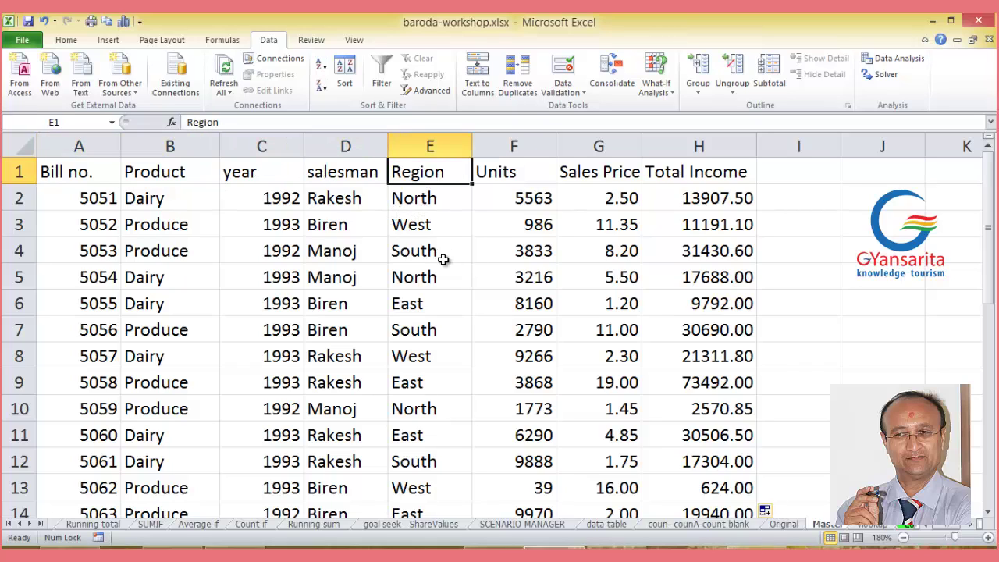
click(434, 347)
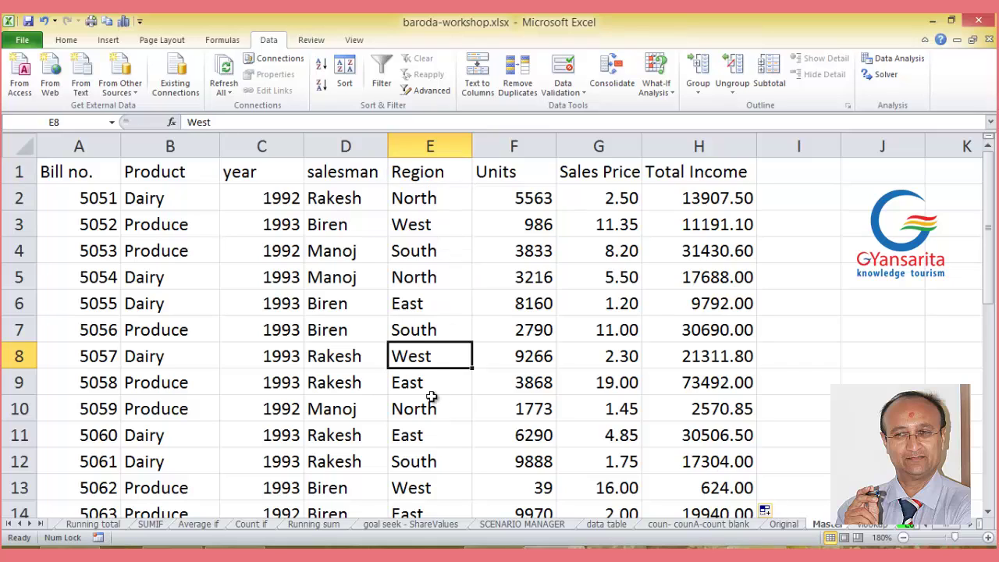
click(73, 40)
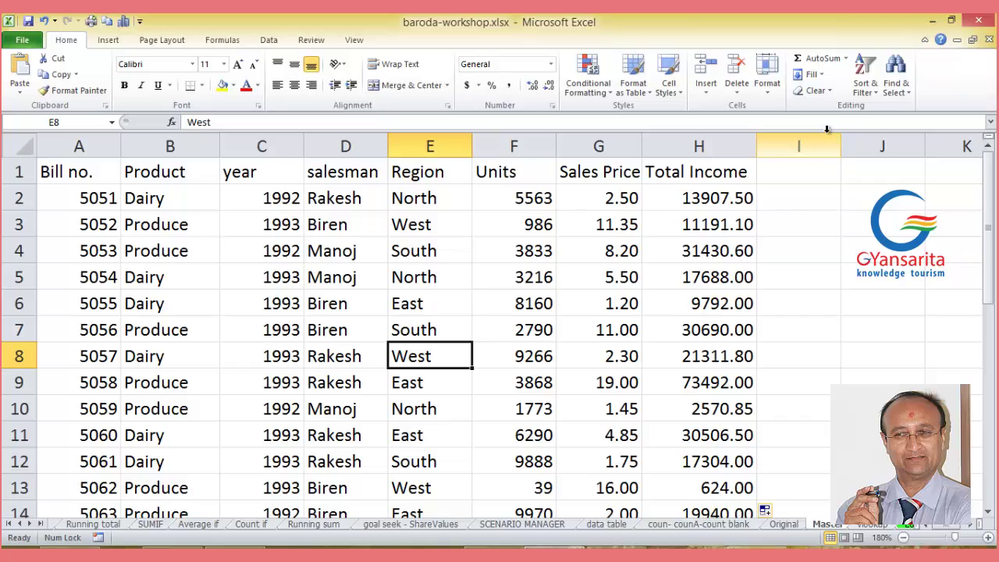
Step: Sort the table by Region A to Z, then Z to A so West rows lead
click(877, 92)
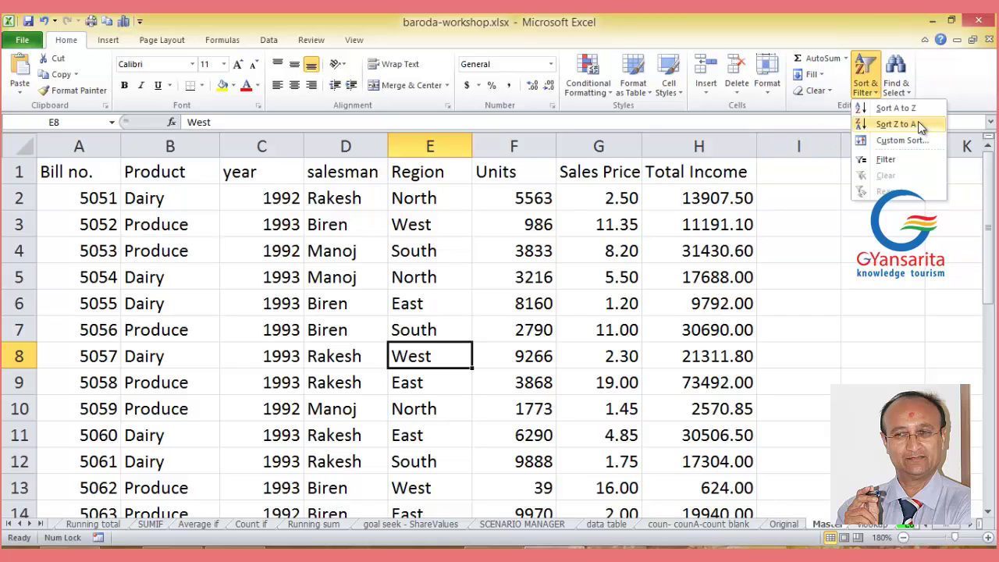
click(915, 114)
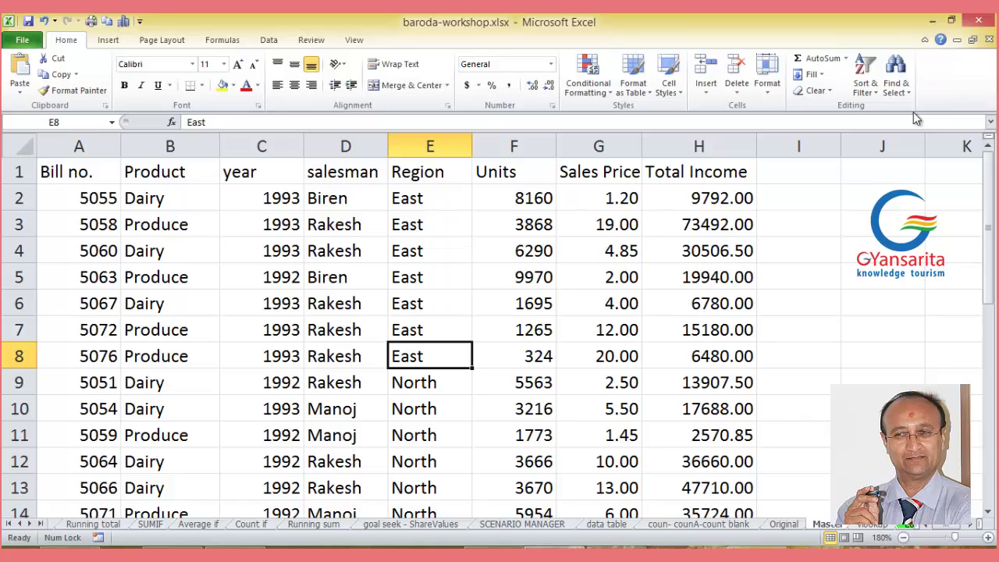
click(870, 86)
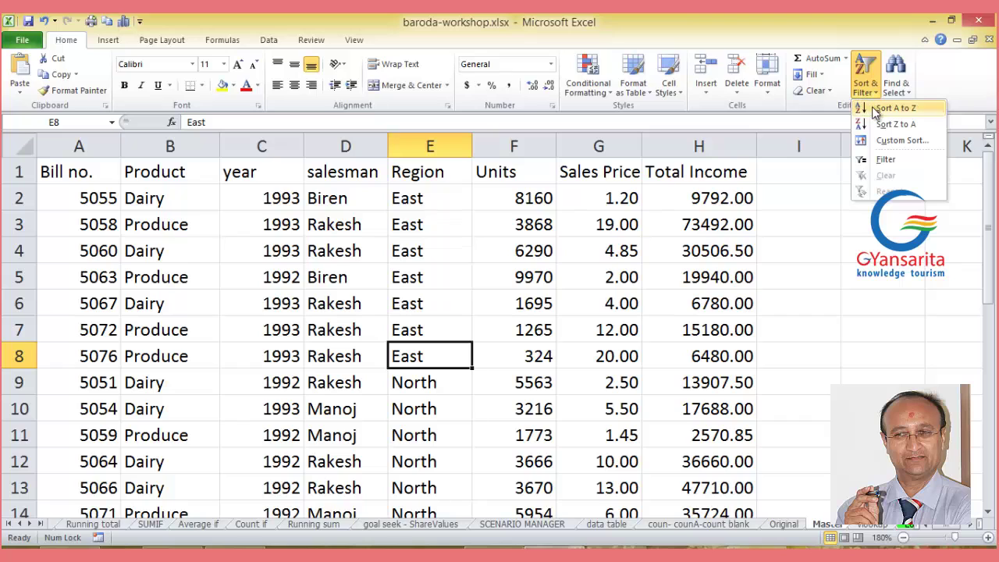
click(880, 125)
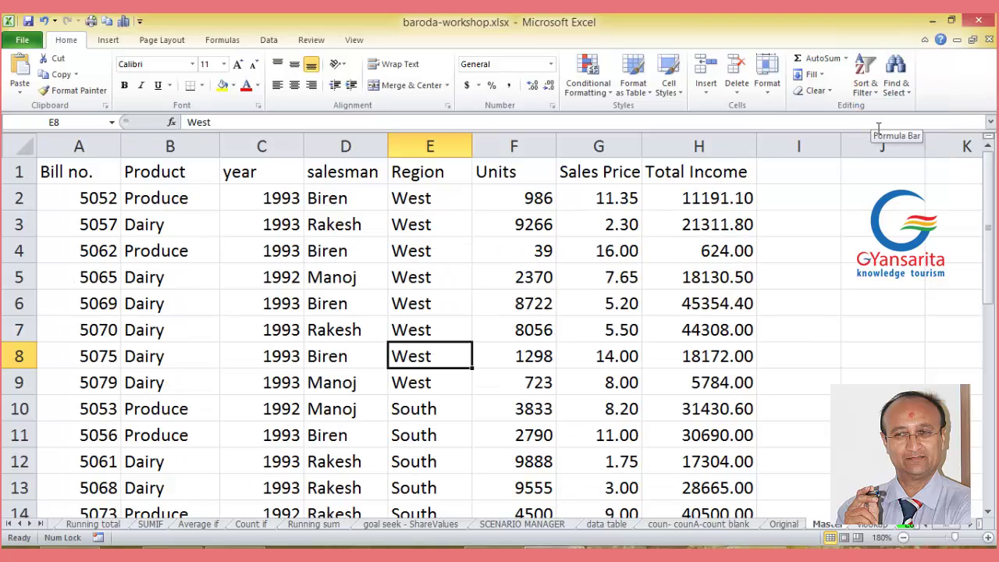
Step: Sort the table by Sales Price smallest to largest, then largest to smallest
click(602, 206)
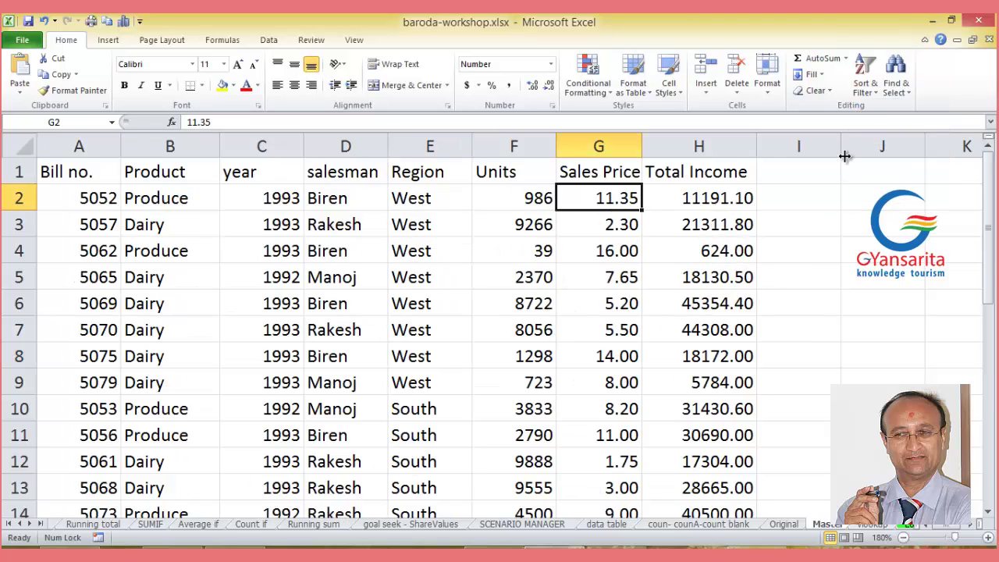
click(865, 86)
click(876, 113)
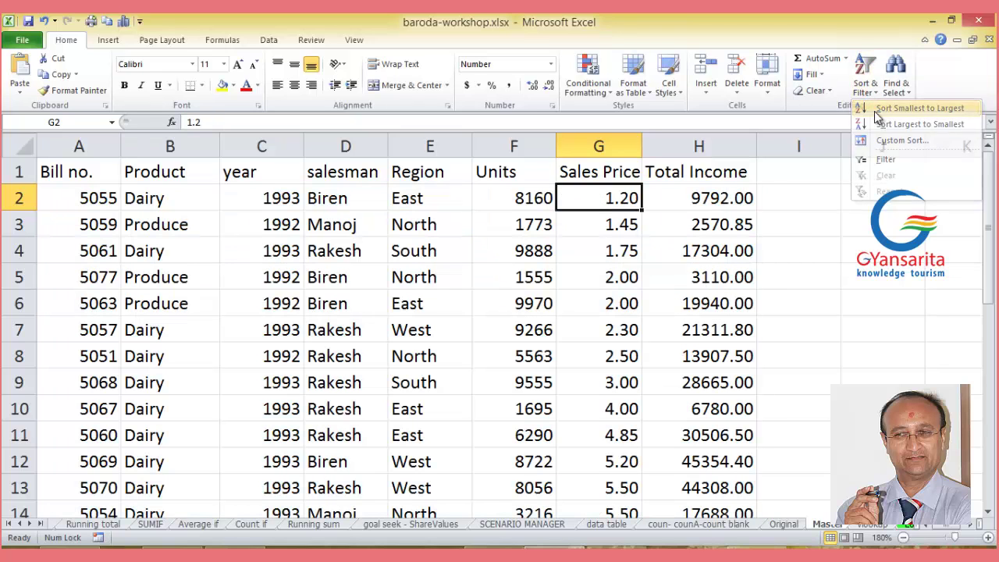
click(865, 86)
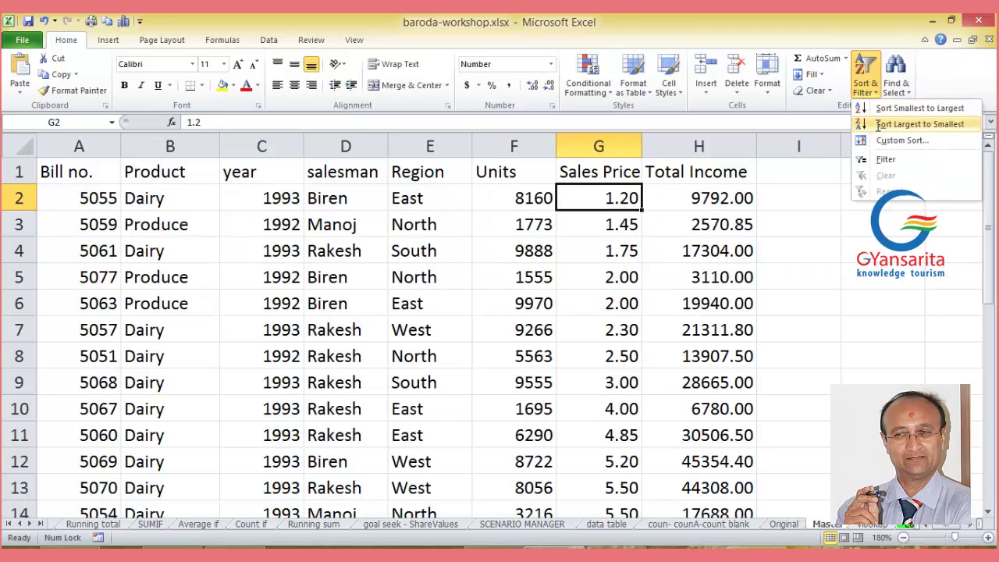
click(878, 126)
Step: Sort by Total Income largest first and highlight the top sale, bill 5058 at 73492.00
click(718, 197)
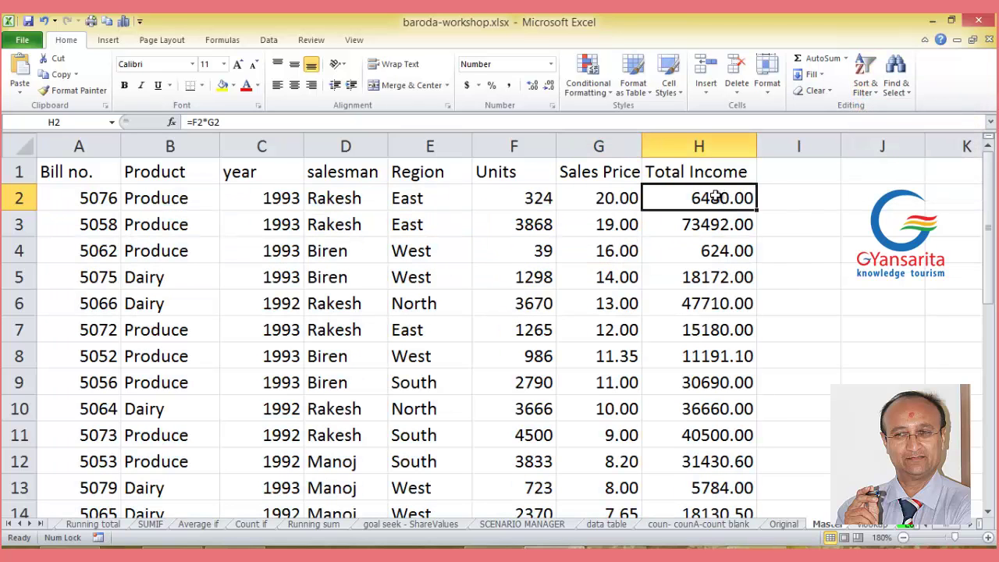
click(879, 95)
click(888, 124)
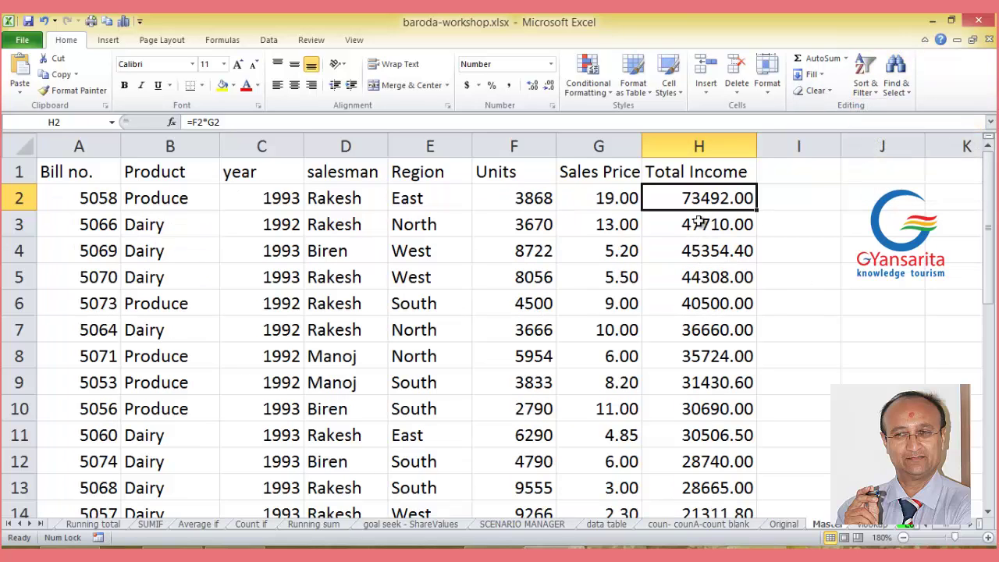
drag(708, 198, 114, 198)
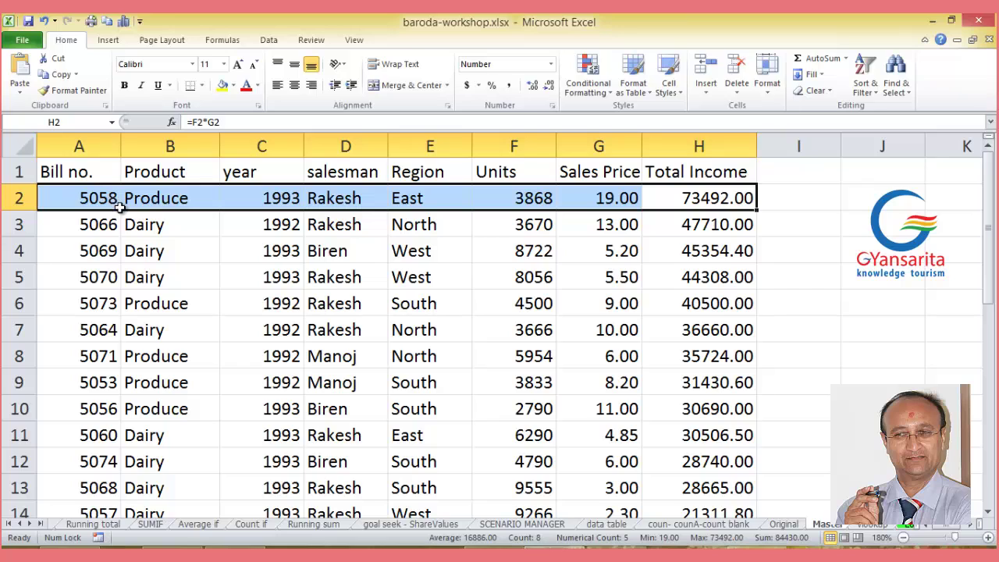
click(156, 226)
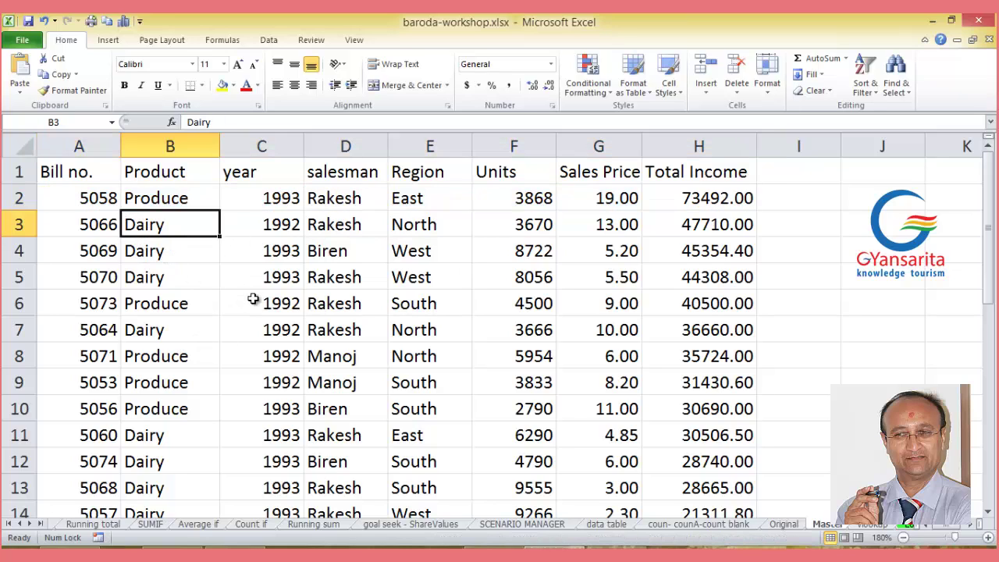
Step: Sort the table by Product A to Z from cell B5, then select column B
click(168, 283)
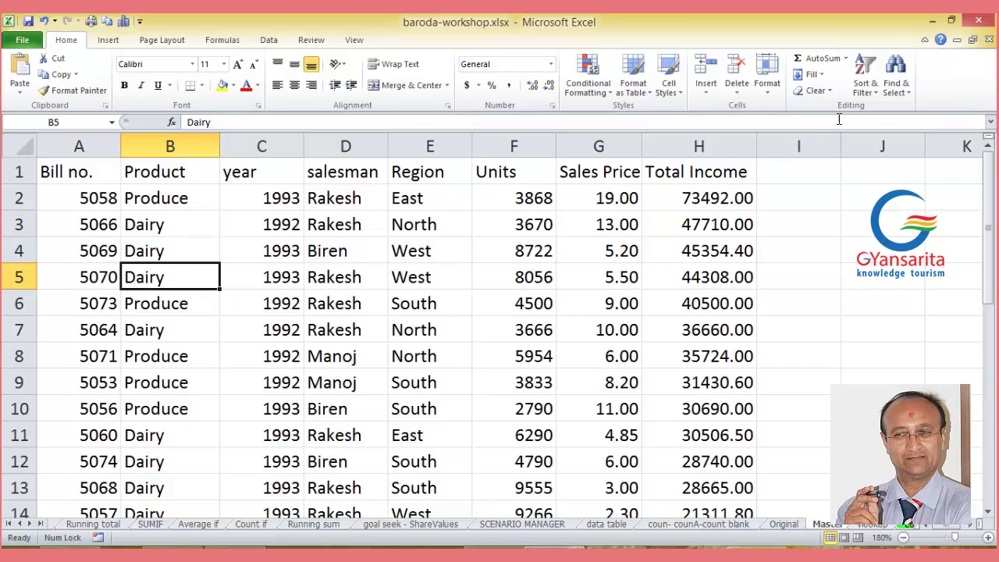
click(868, 89)
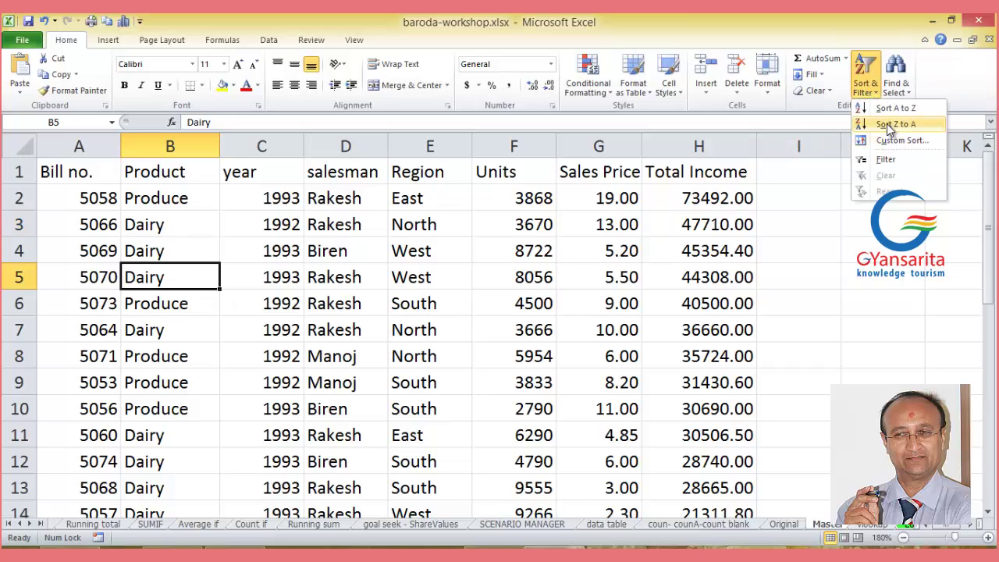
click(889, 108)
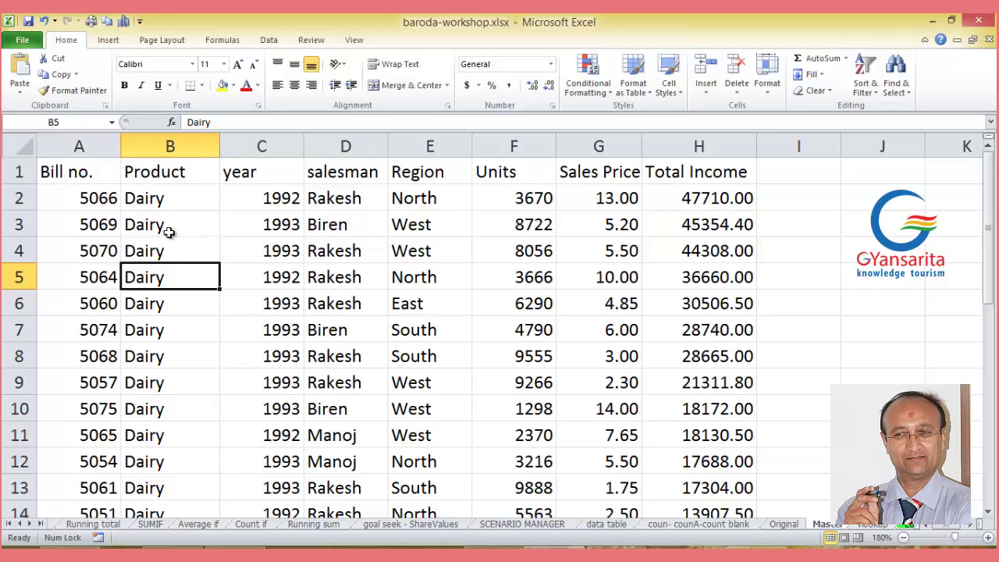
click(188, 142)
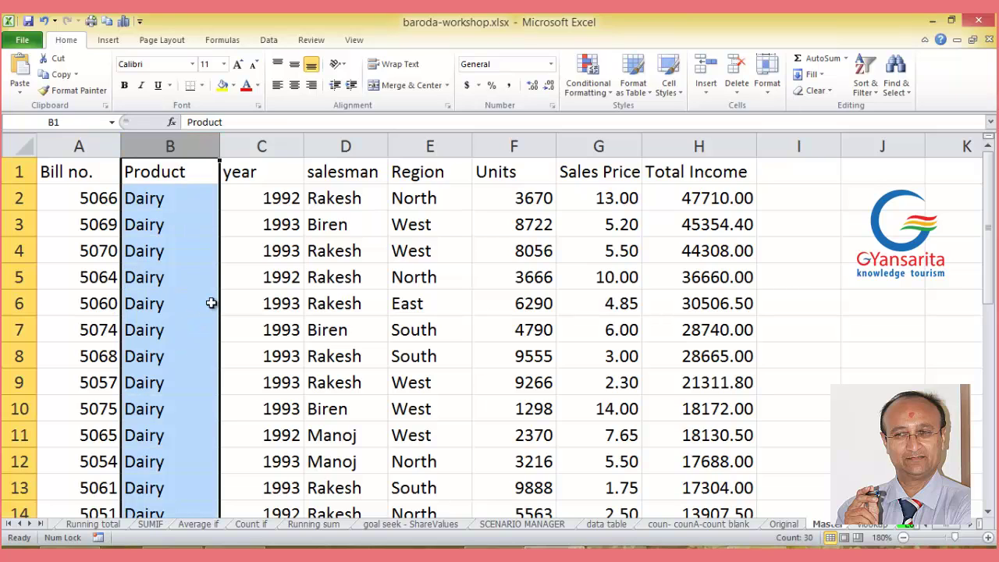
click(353, 146)
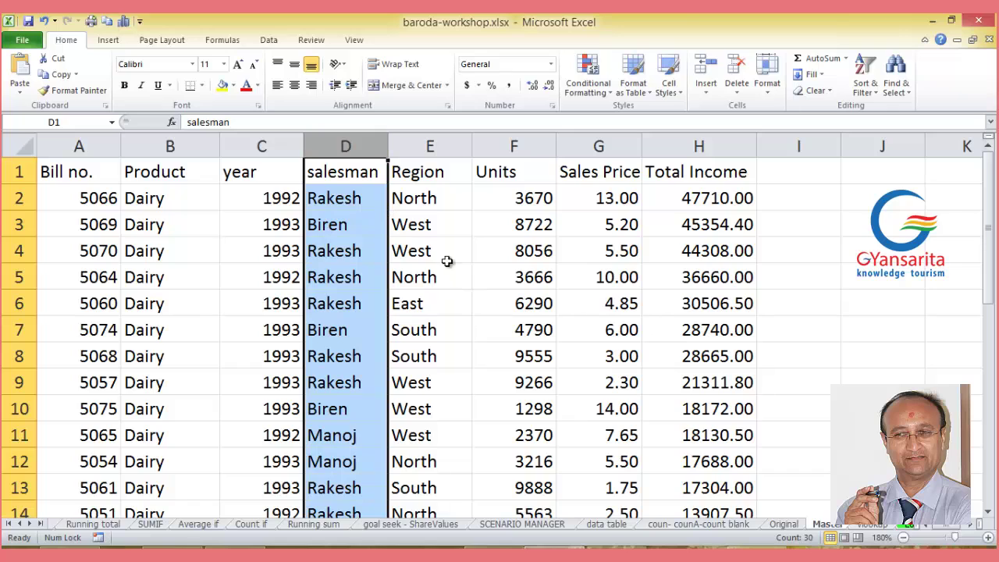
click(867, 92)
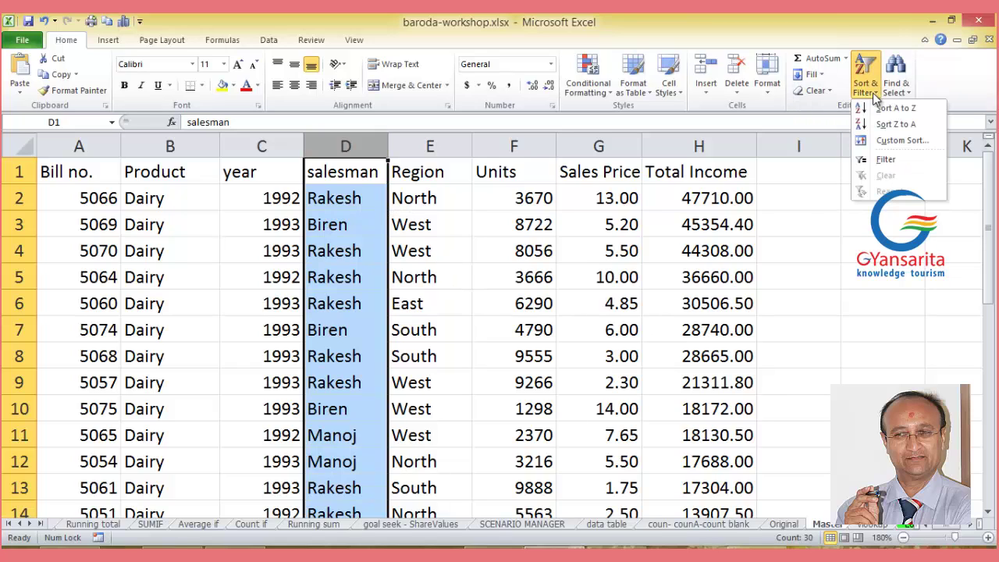
click(895, 111)
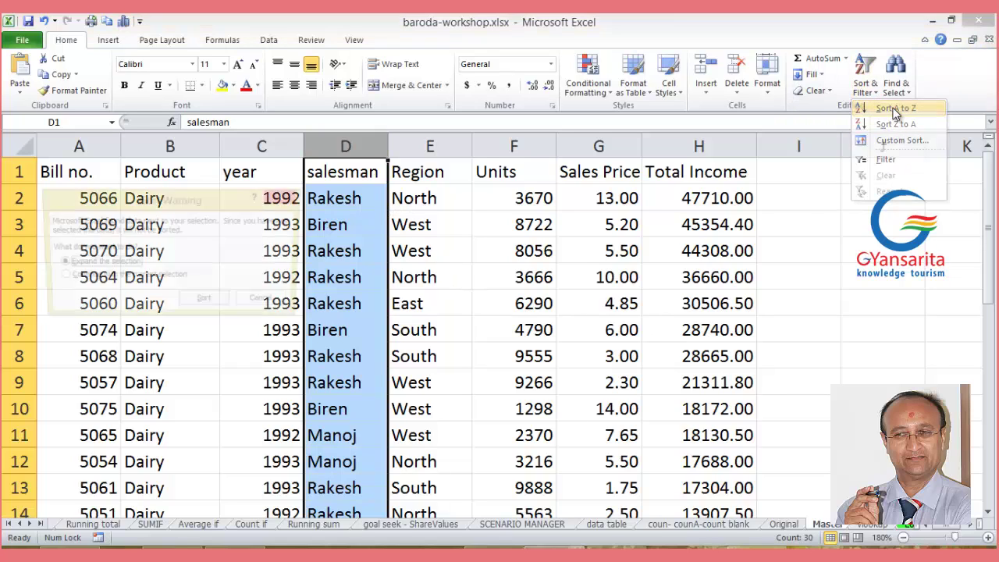
drag(206, 202, 704, 174)
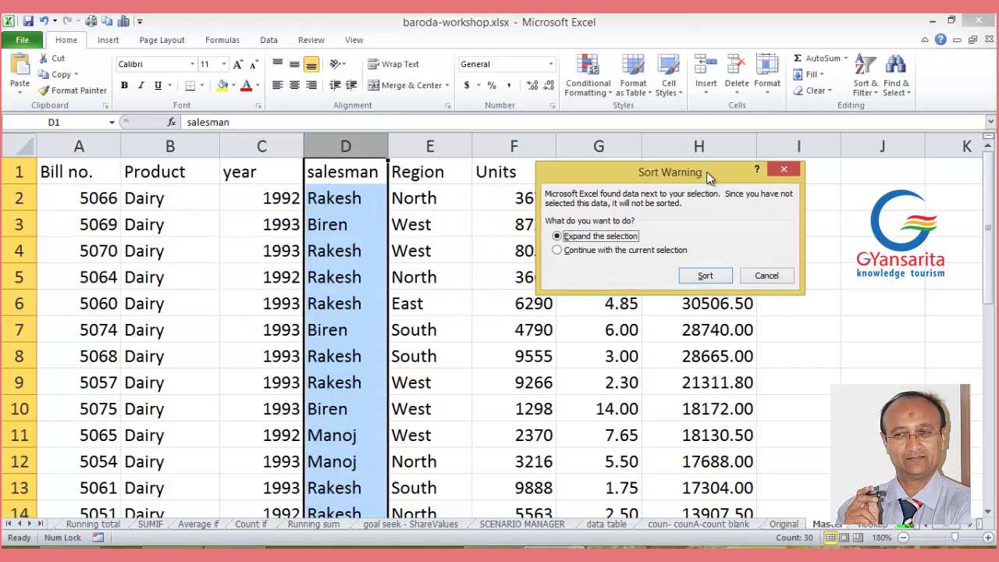
click(558, 251)
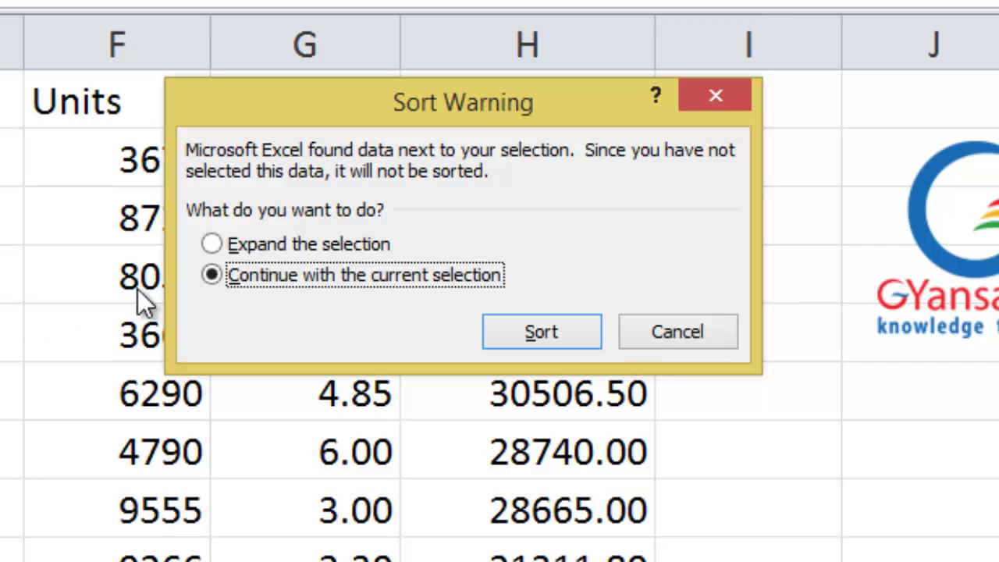
click(214, 246)
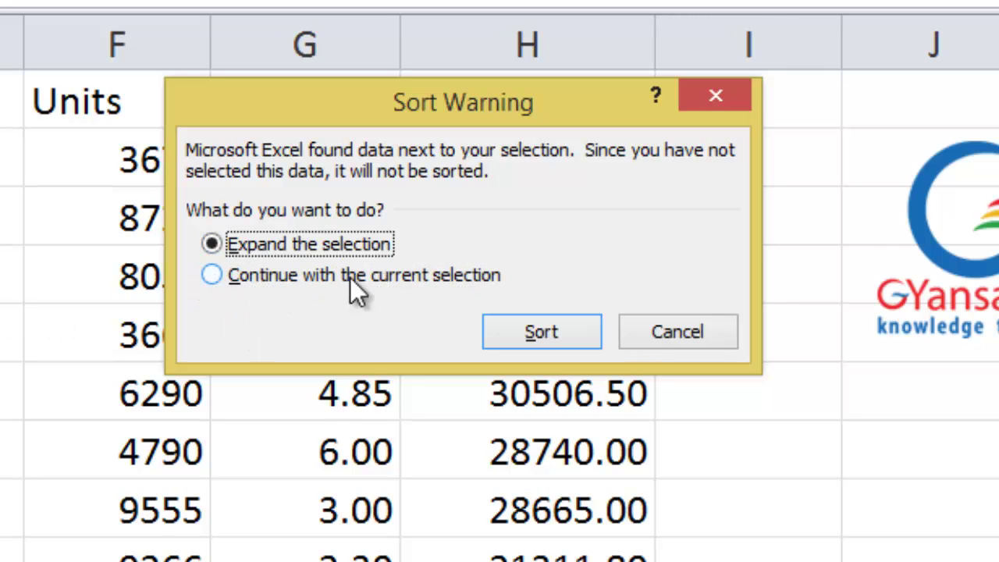
click(665, 334)
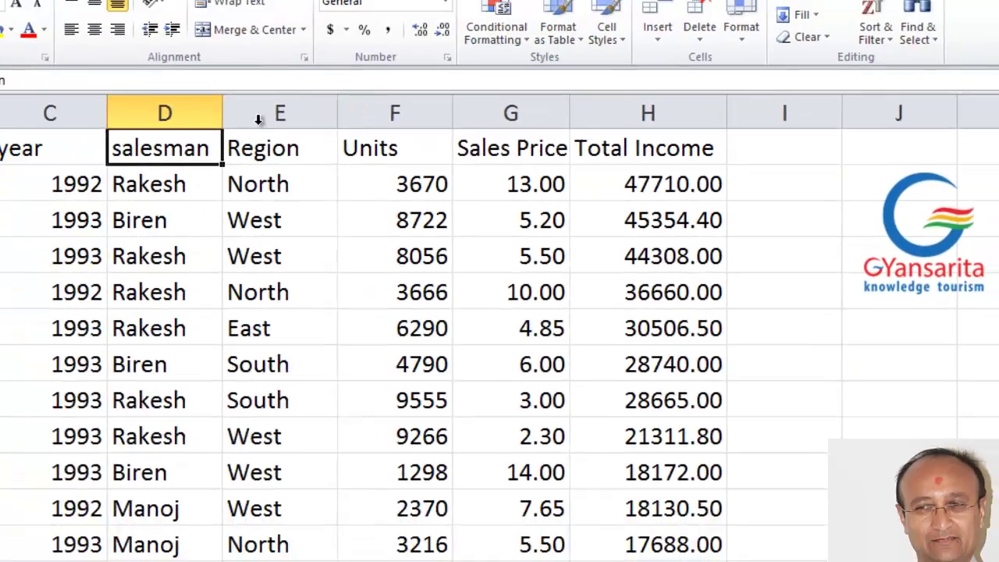
click(420, 142)
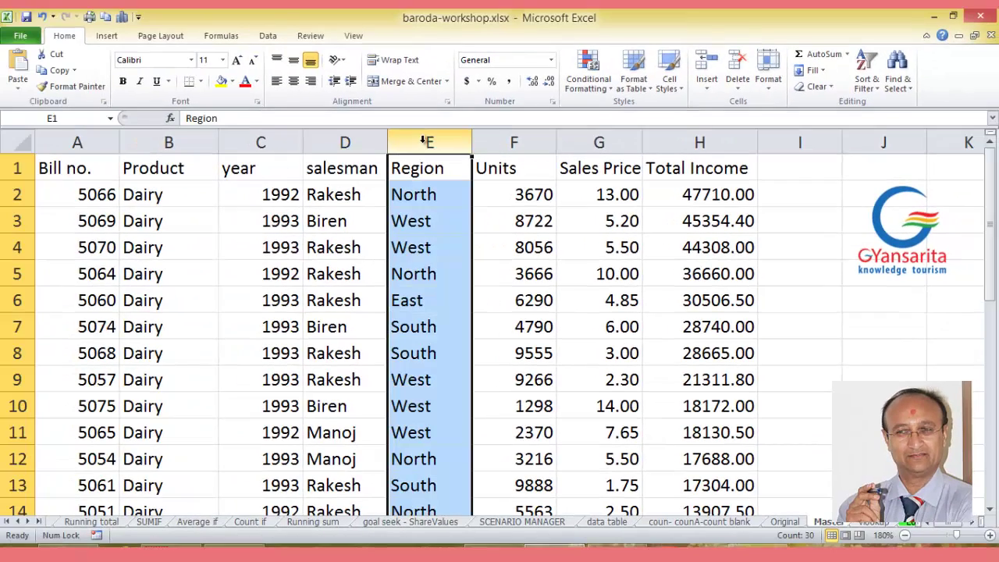
click(414, 167)
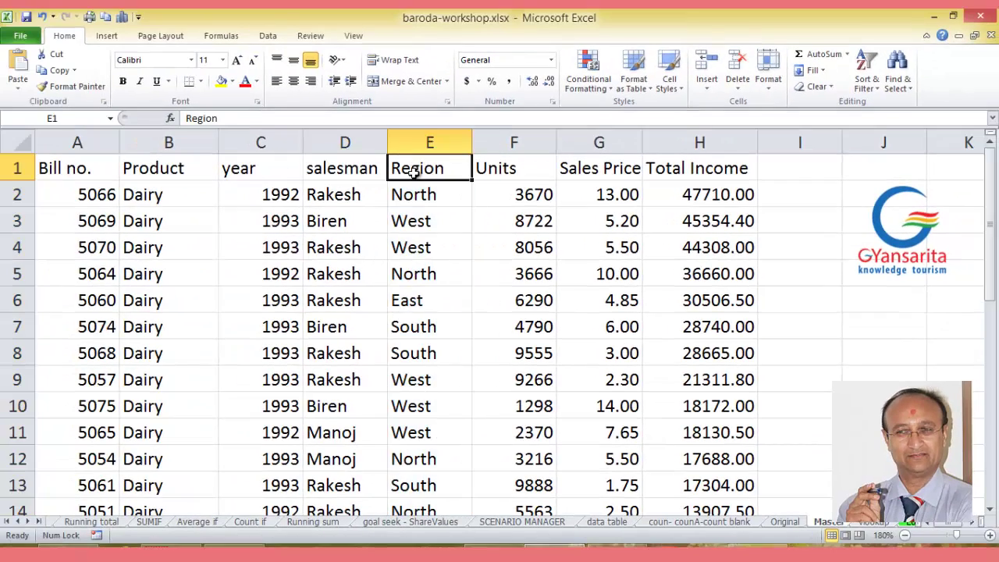
click(411, 327)
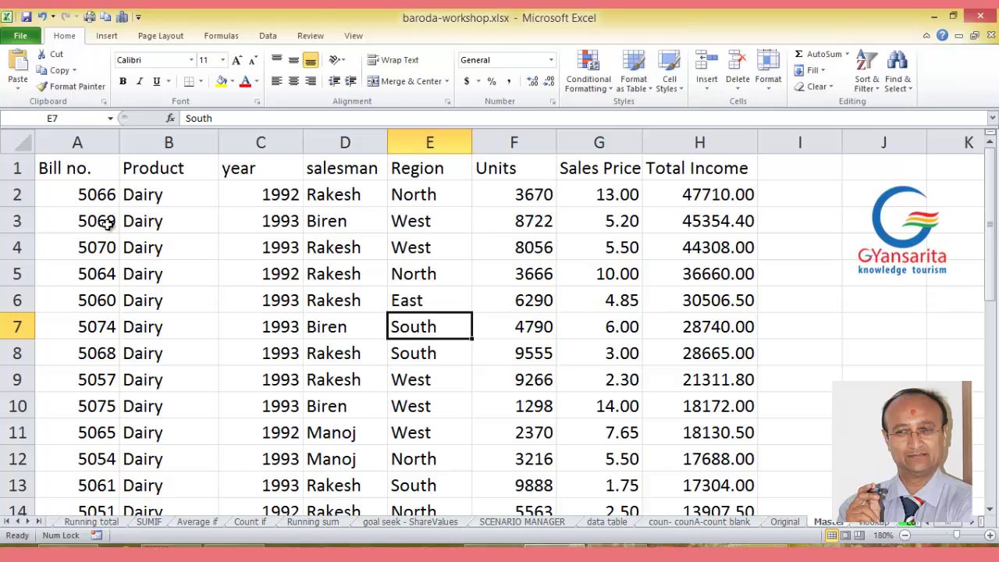
click(91, 195)
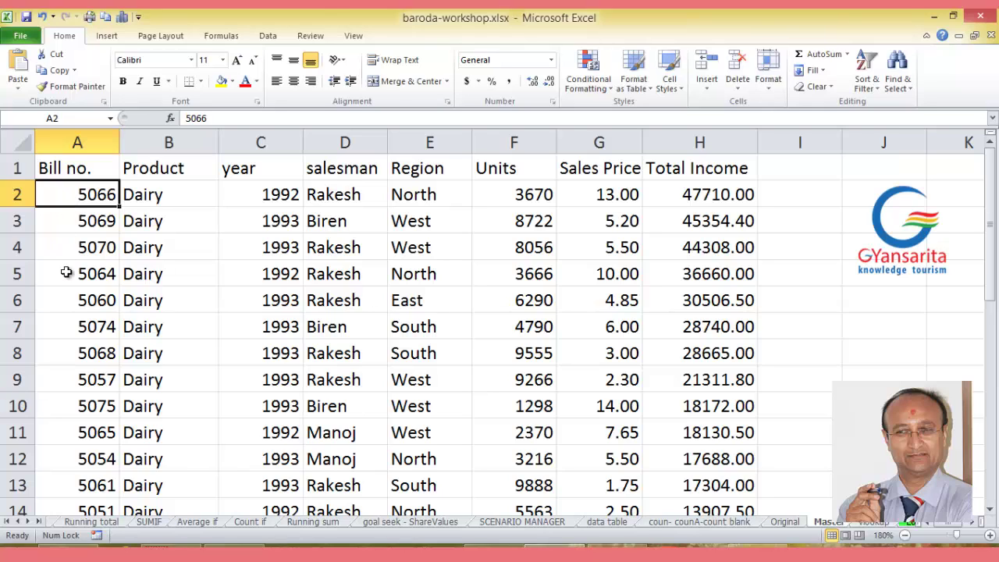
Step: Sort rows by Bill no. smallest to largest and check Product cells B2 through B9
click(880, 93)
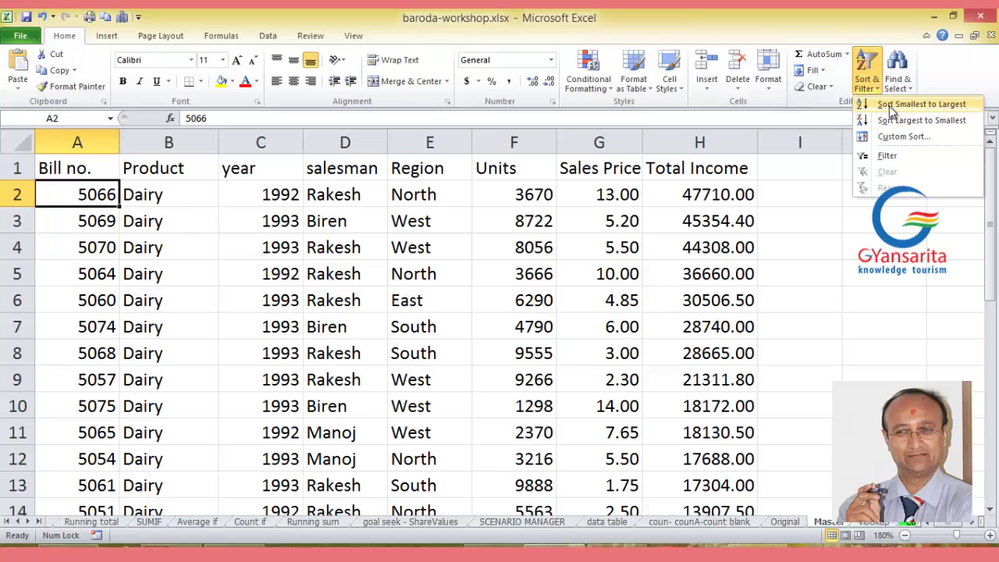
click(891, 103)
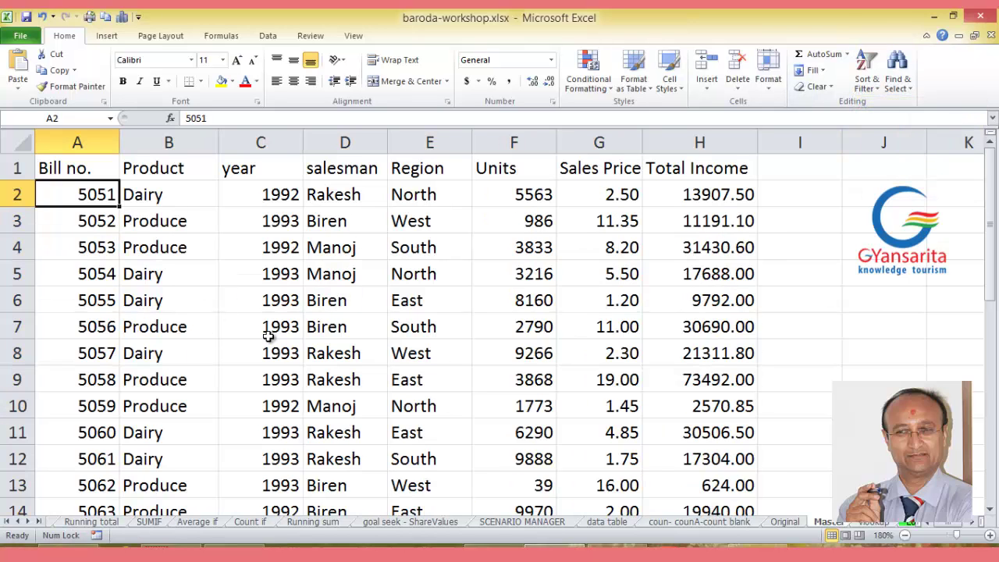
click(148, 203)
click(190, 224)
click(195, 250)
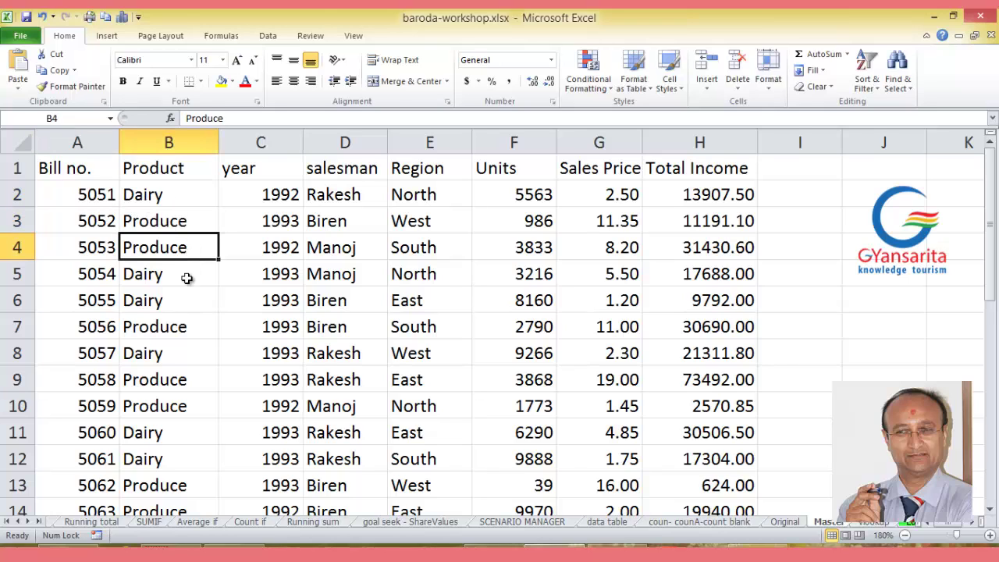
click(185, 276)
click(178, 327)
click(167, 380)
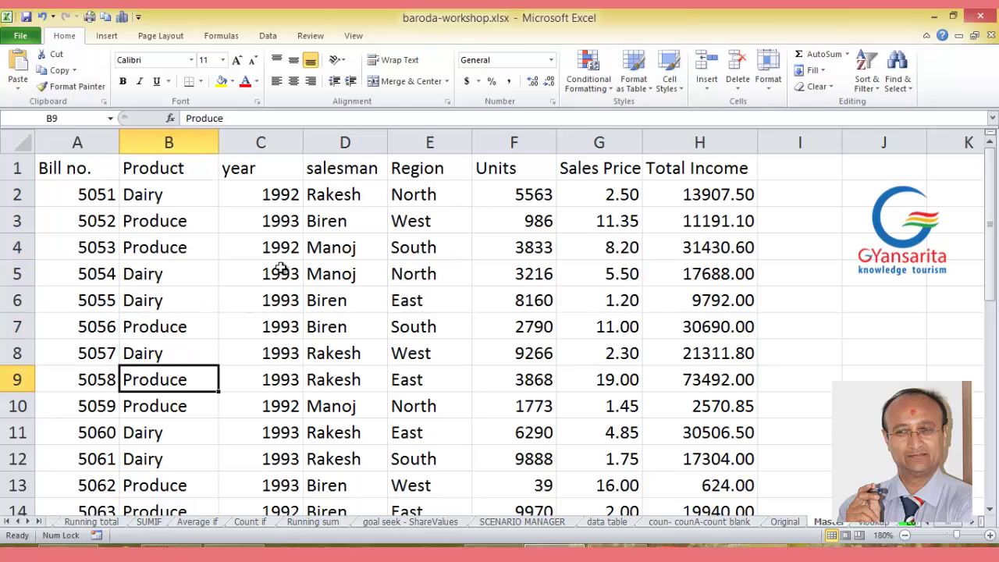
Step: Review row 2 across year, salesman, Region, Units, Sales Price and Total Income, ending on B1
click(288, 202)
click(278, 220)
key(Down)
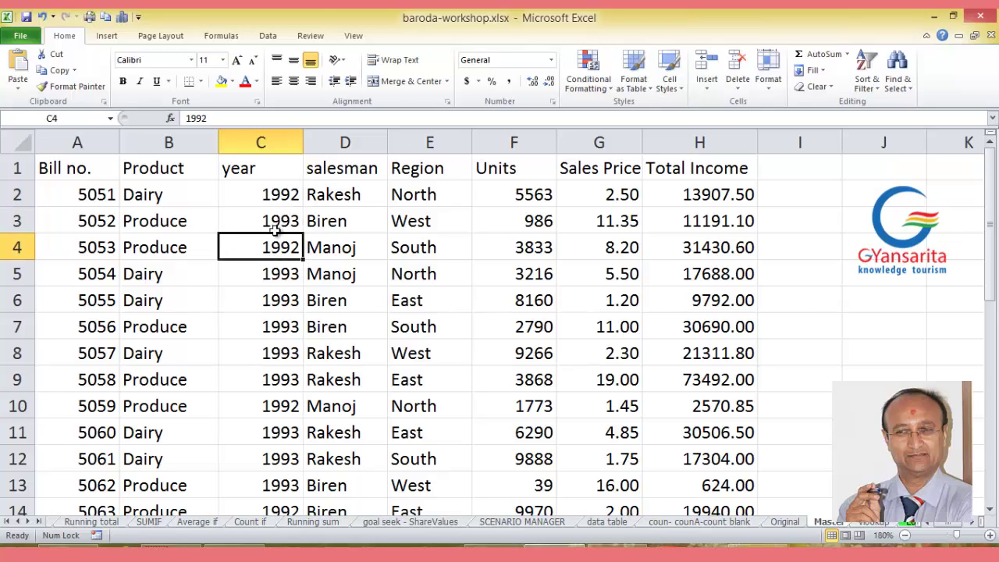
click(326, 199)
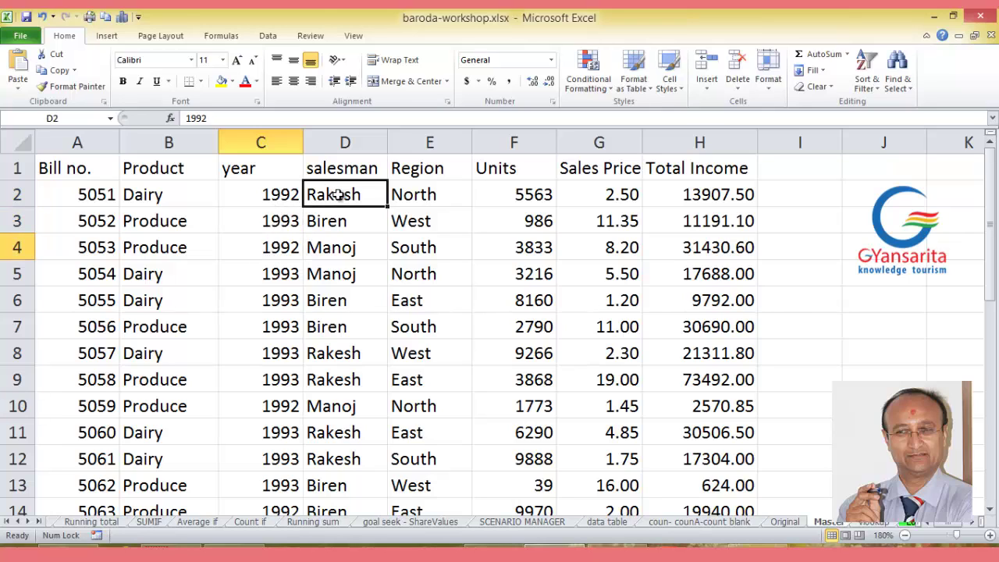
click(424, 199)
click(527, 203)
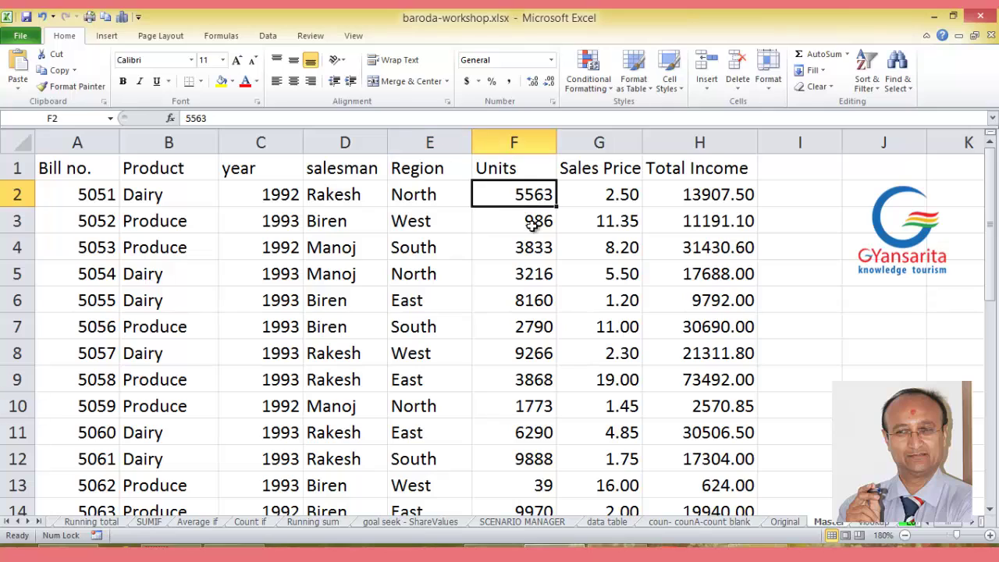
click(615, 199)
click(742, 196)
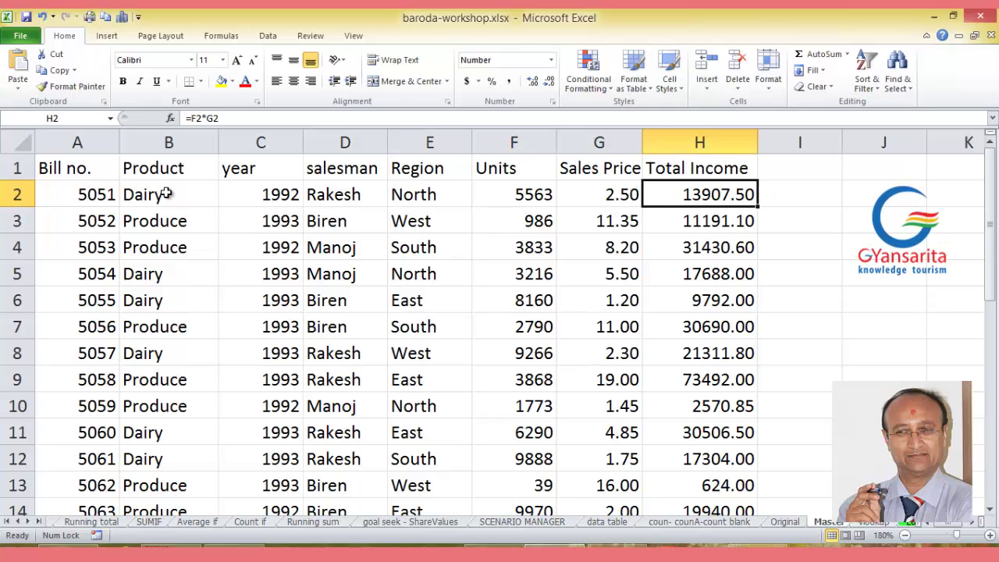
click(162, 195)
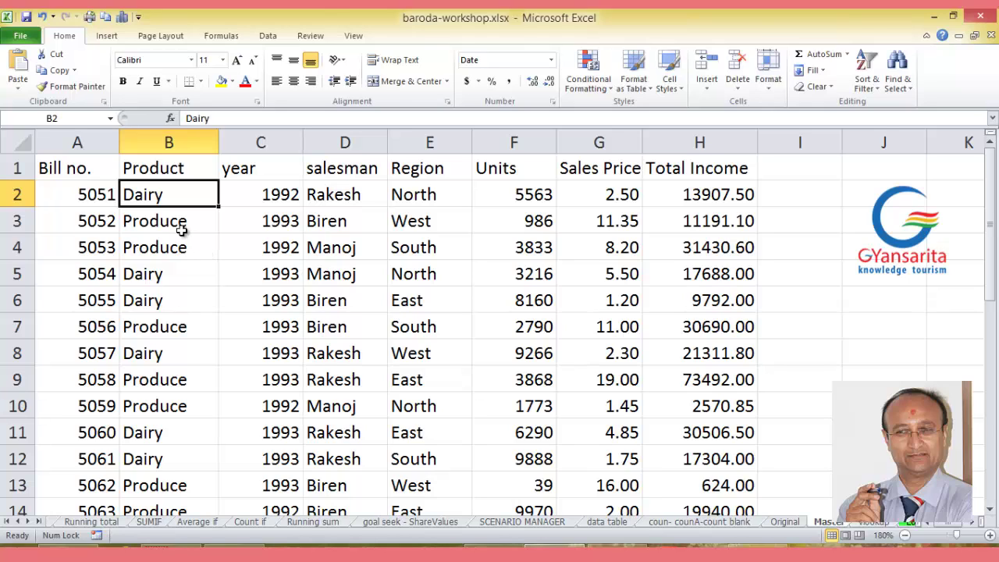
click(177, 178)
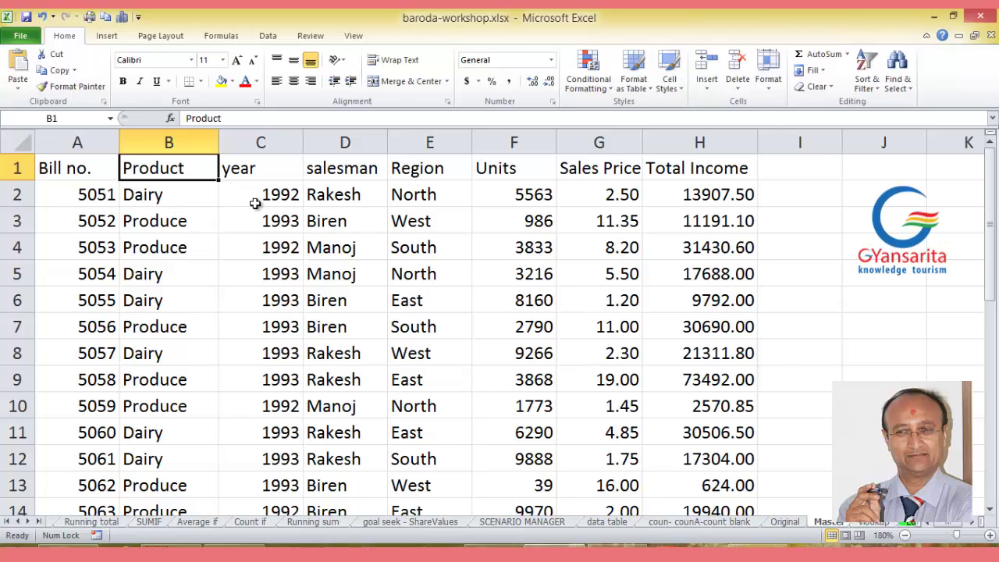
Step: Sort the table by Product A to Z and select the Dairy rows' Product and year cells
click(866, 83)
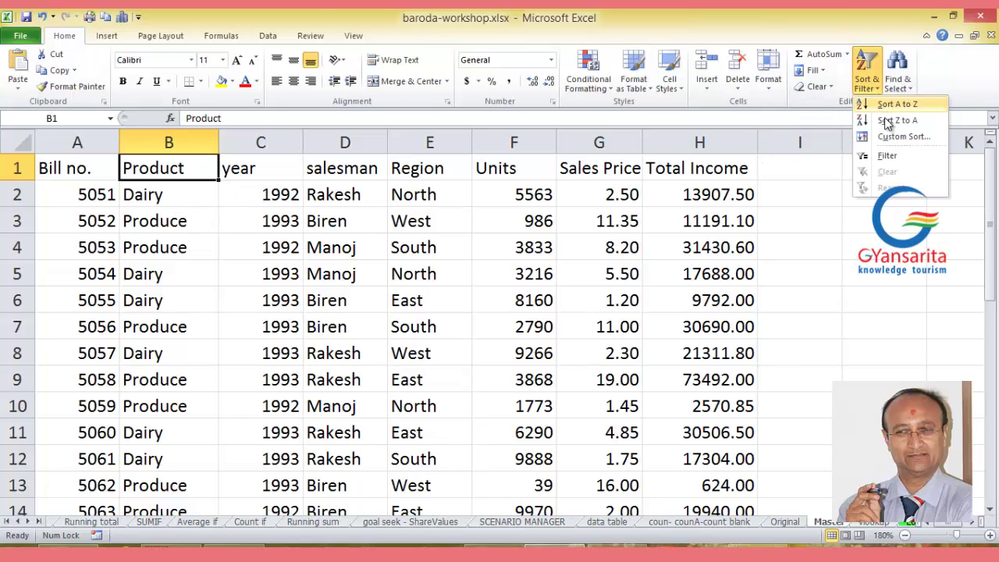
click(895, 104)
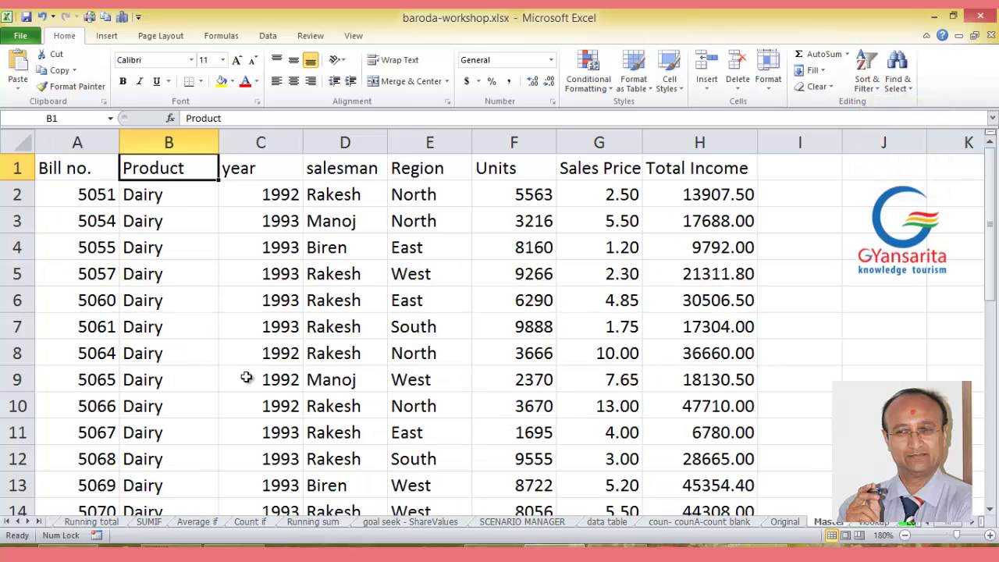
click(172, 195)
drag(172, 195, 252, 481)
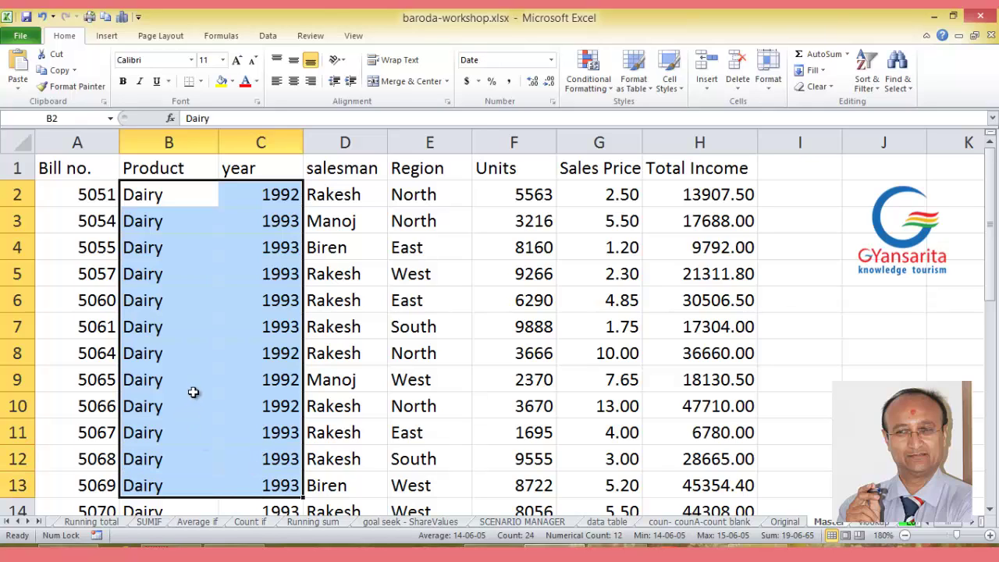
Step: Check the data's extent from below the table using Ctrl+Down, End and arrow keys
scroll(194, 388, down, 11)
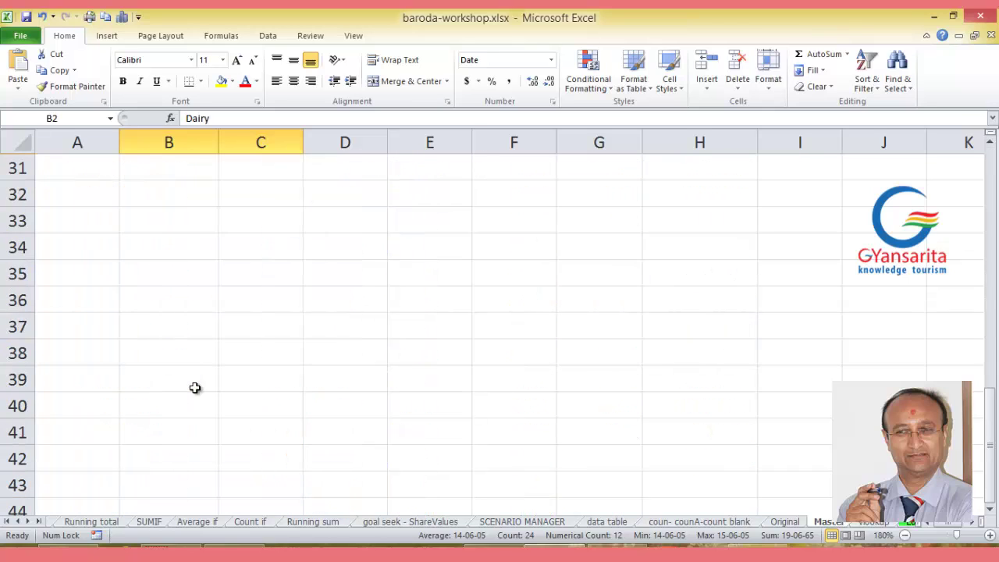
click(187, 250)
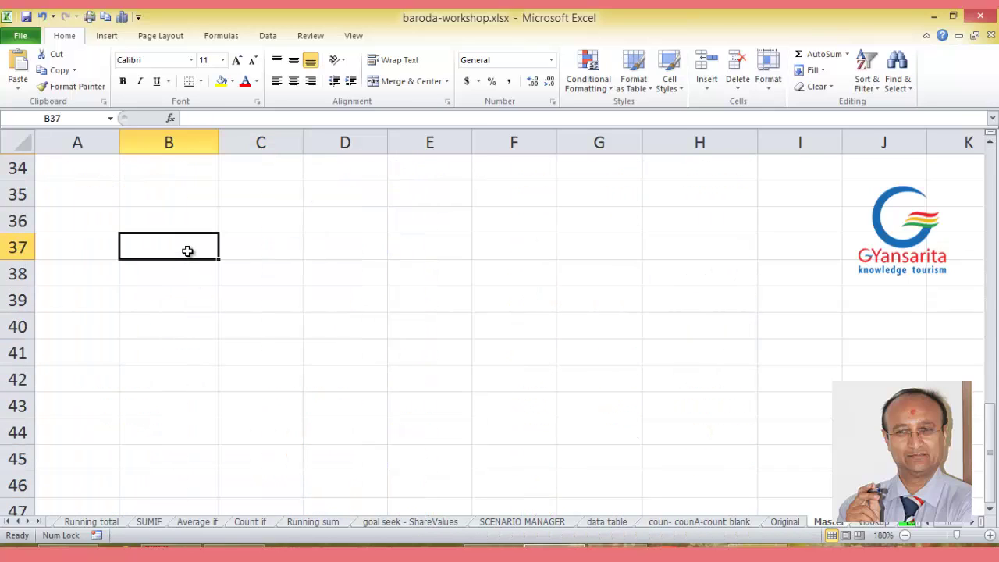
key(ctrl+Down)
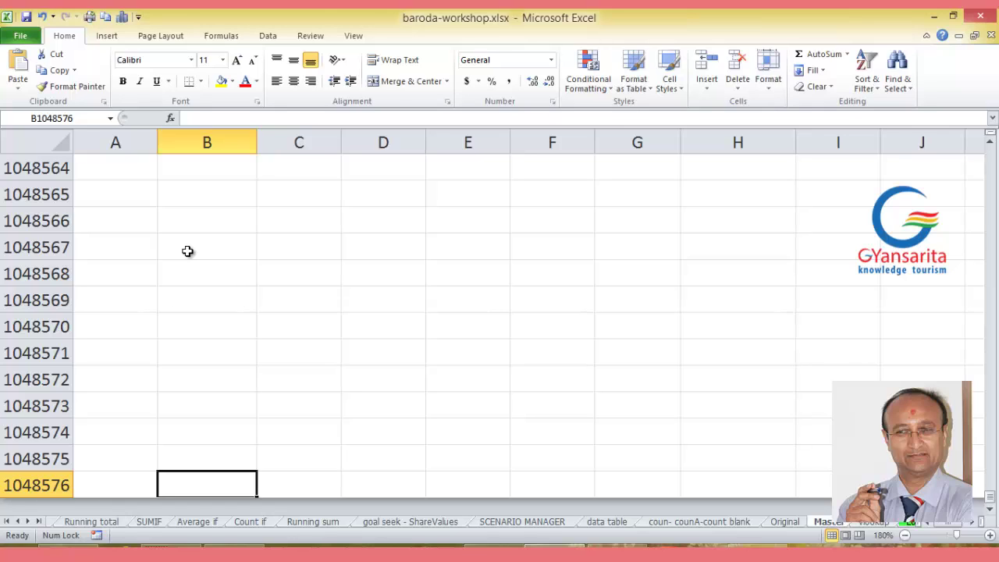
key(End)
key(Up)
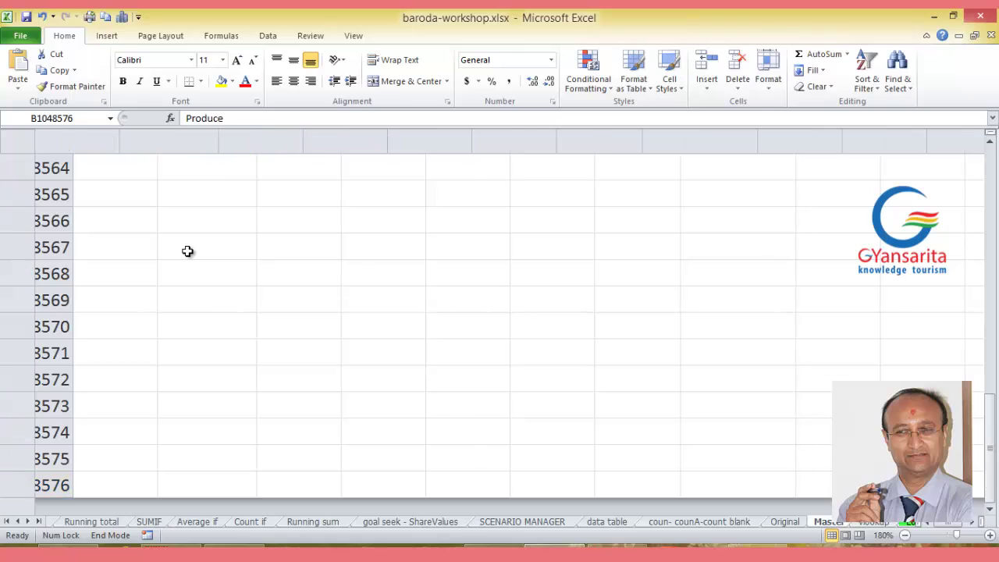
key(Up)
key(Up)
key(Up)
key(Up)
key(Up)
key(Up)
key(Up)
key(Up)
key(Up)
key(Up)
key(Up)
key(Up)
key(Up)
key(Up)
key(Up)
key(Up)
key(Up)
key(Up)
key(Up)
key(Up)
key(Up)
key(Up)
key(Up)
key(Up)
key(Up)
key(Up)
key(Up)
key(Up)
key(Up)
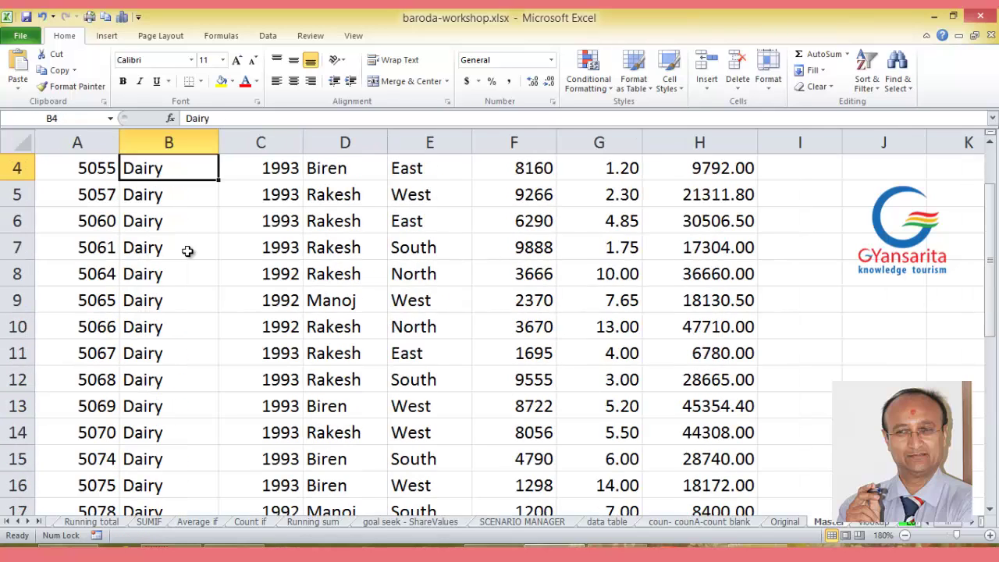
key(Down)
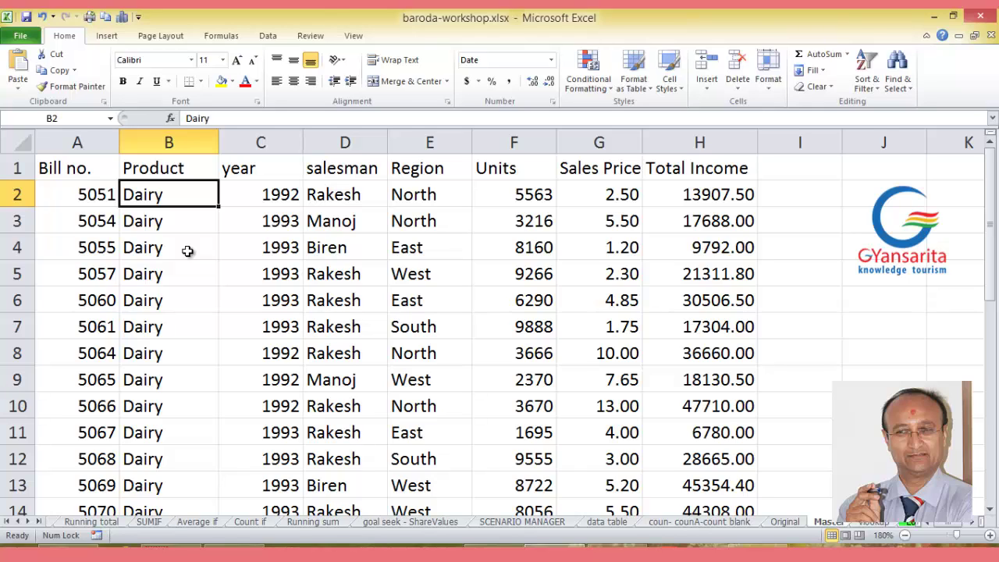
Step: Re-sort the table by Bill no. ascending from cell A1
click(88, 173)
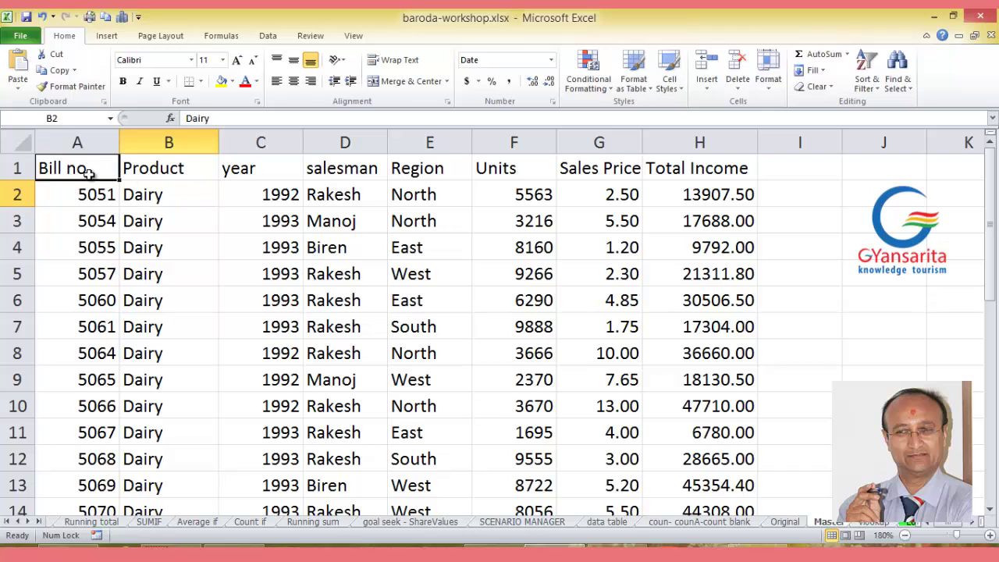
click(872, 87)
click(878, 104)
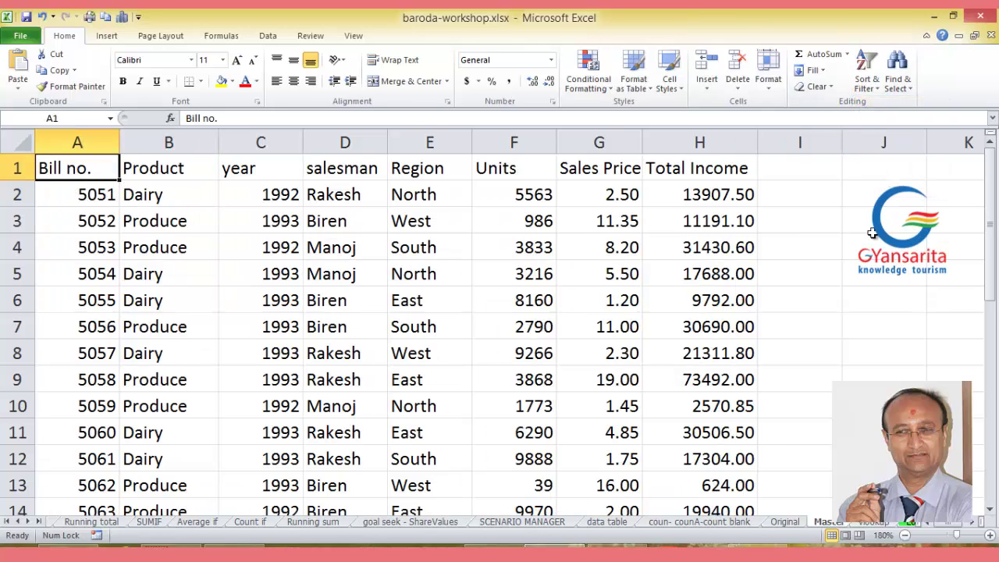
Step: Apply a custom sort: Product first, then year smallest to largest
click(864, 85)
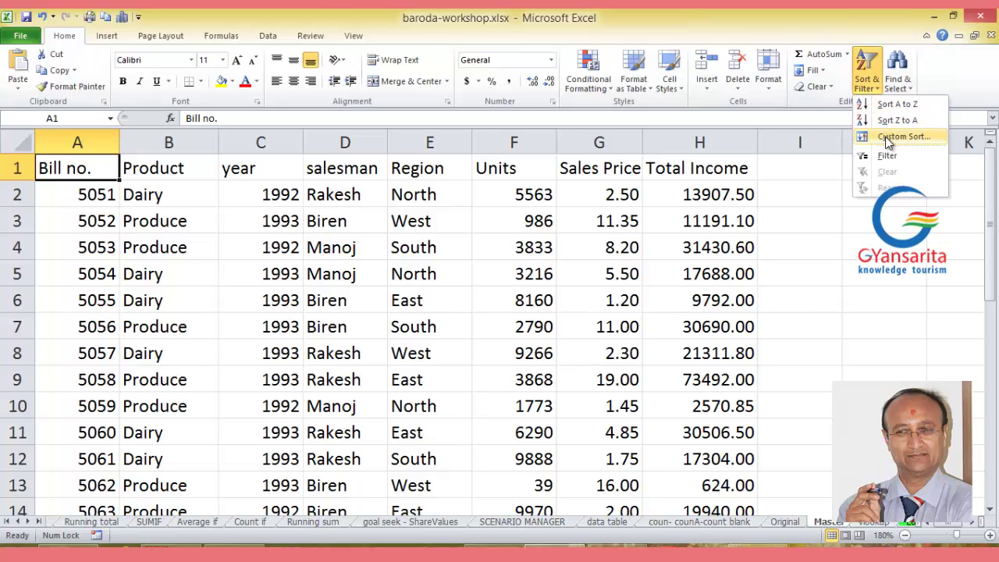
click(890, 136)
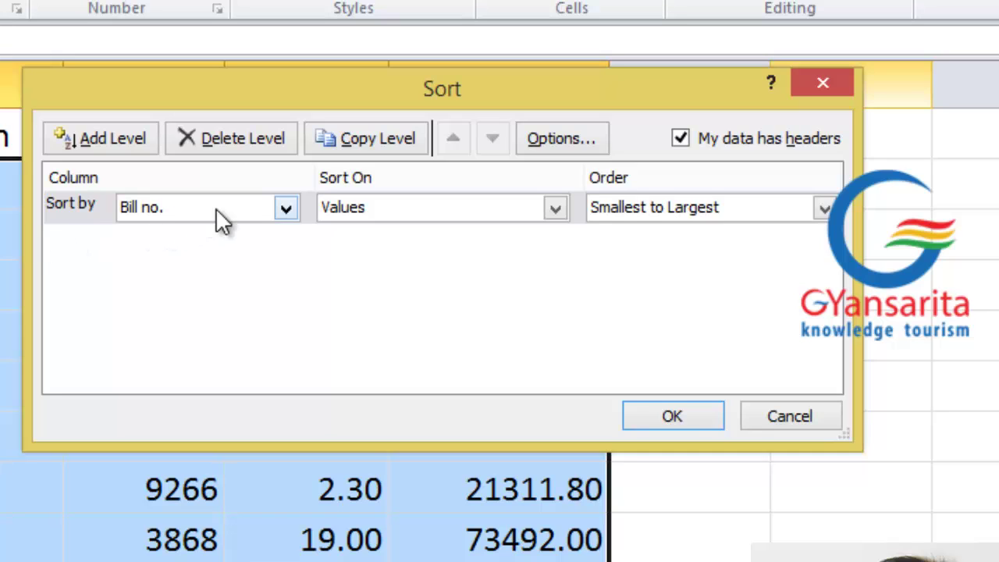
click(288, 208)
click(140, 251)
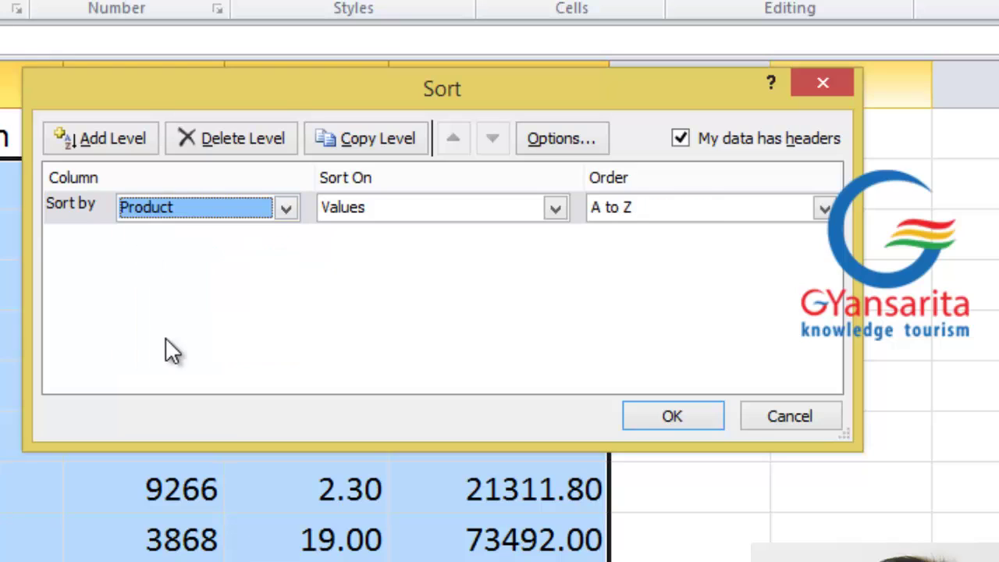
click(136, 143)
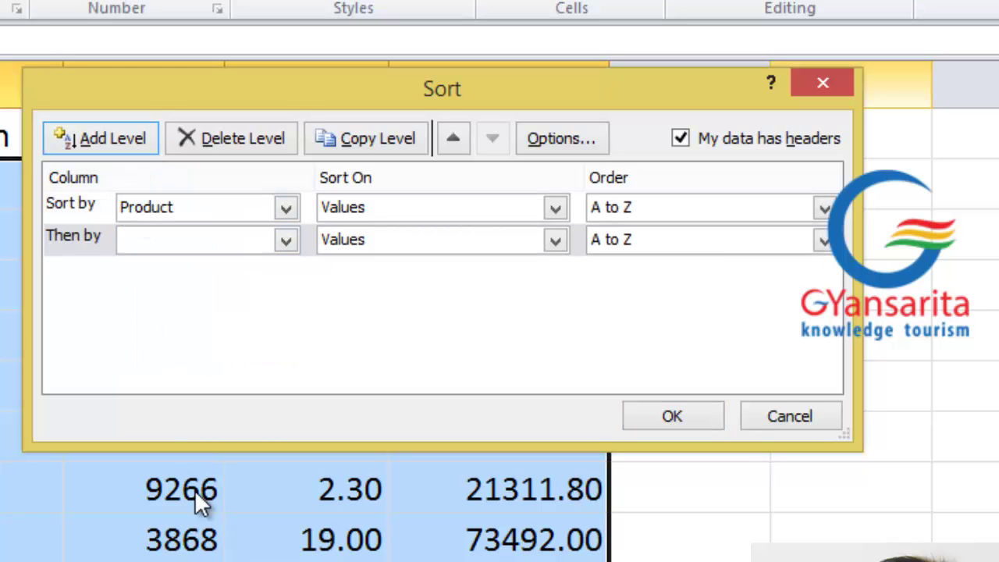
click(286, 242)
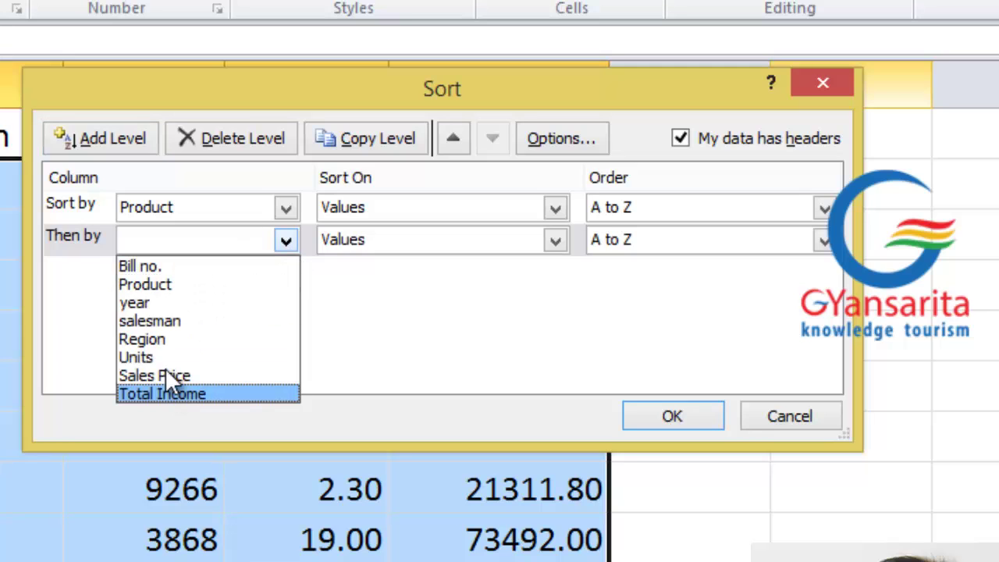
click(164, 302)
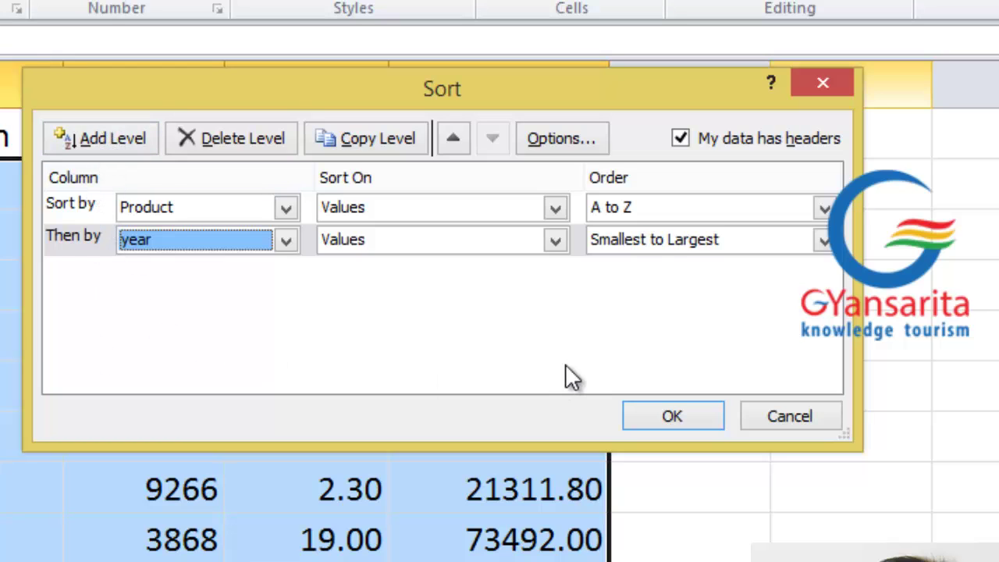
click(660, 242)
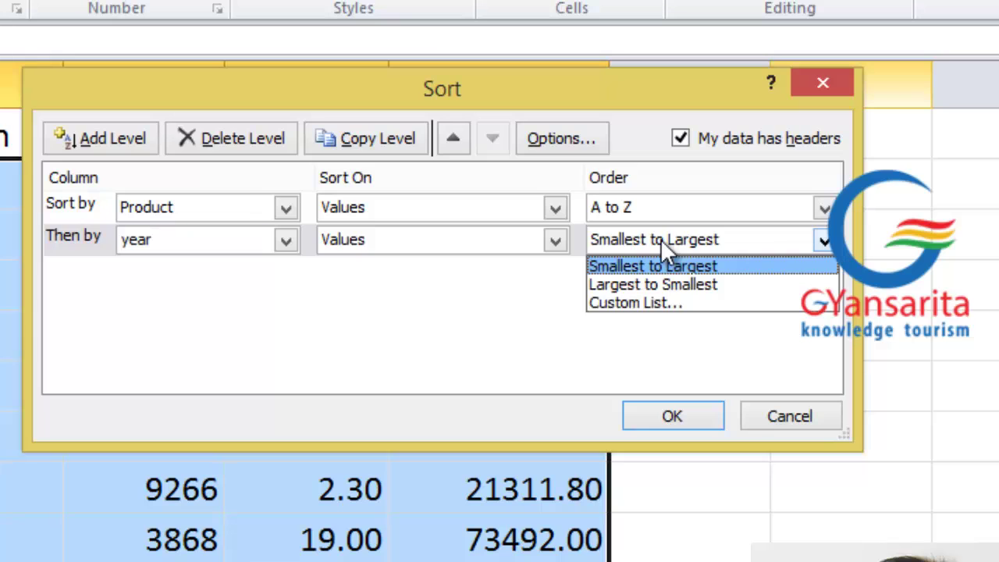
click(647, 248)
click(662, 243)
click(662, 243)
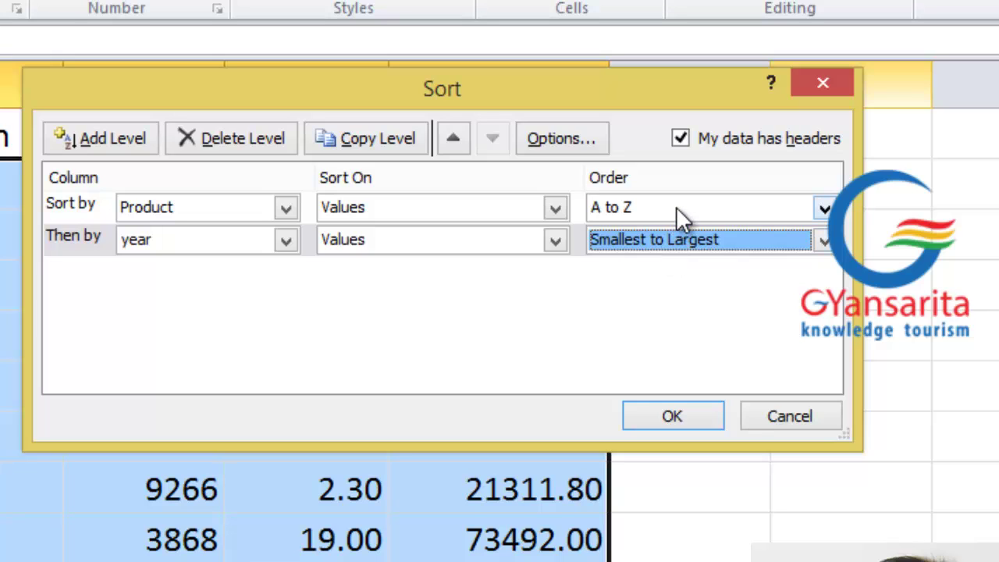
click(678, 414)
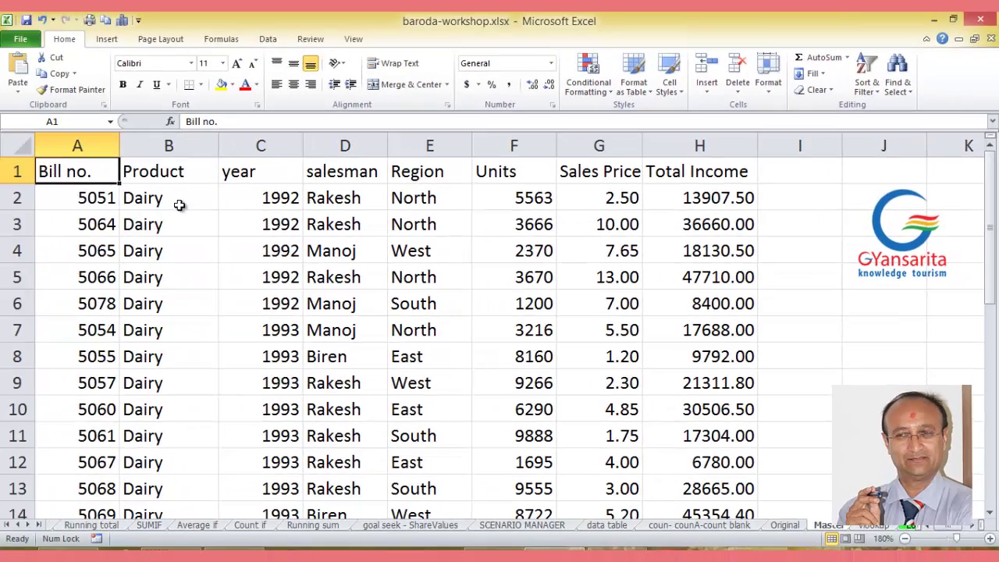
Step: Select cell A1 at the top of the sorted sales table and bring up the Data tools
drag(179, 205, 240, 463)
click(90, 201)
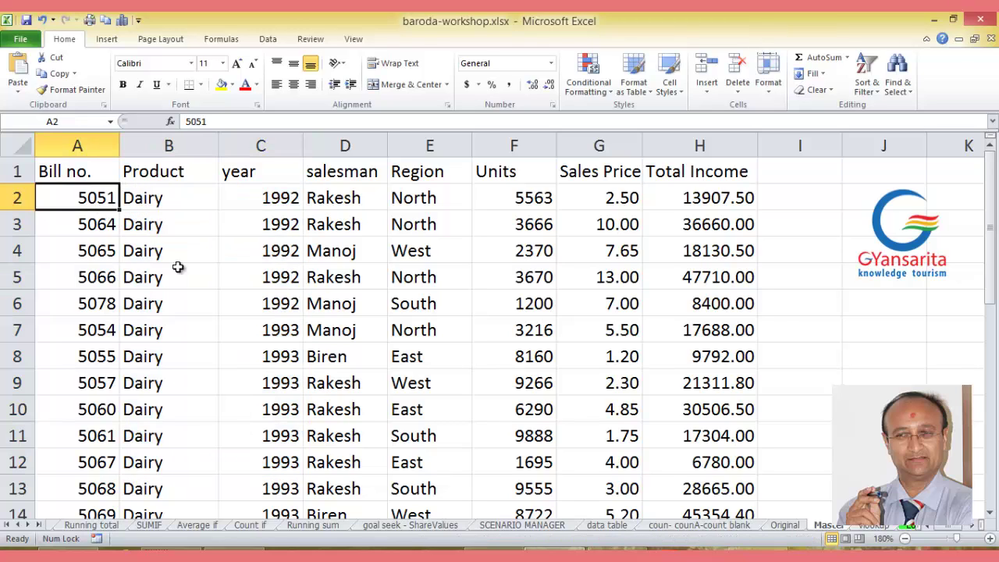
click(97, 172)
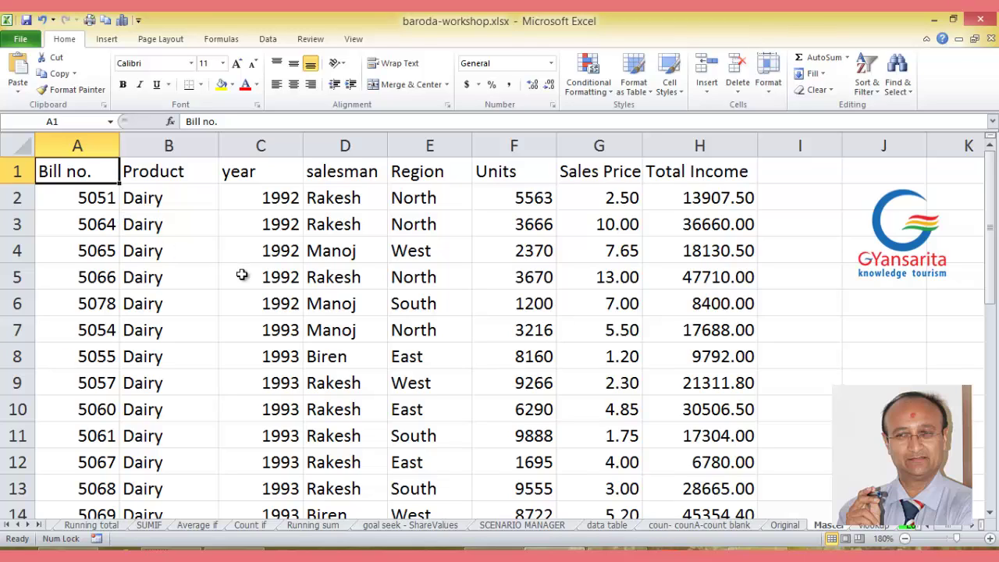
click(268, 39)
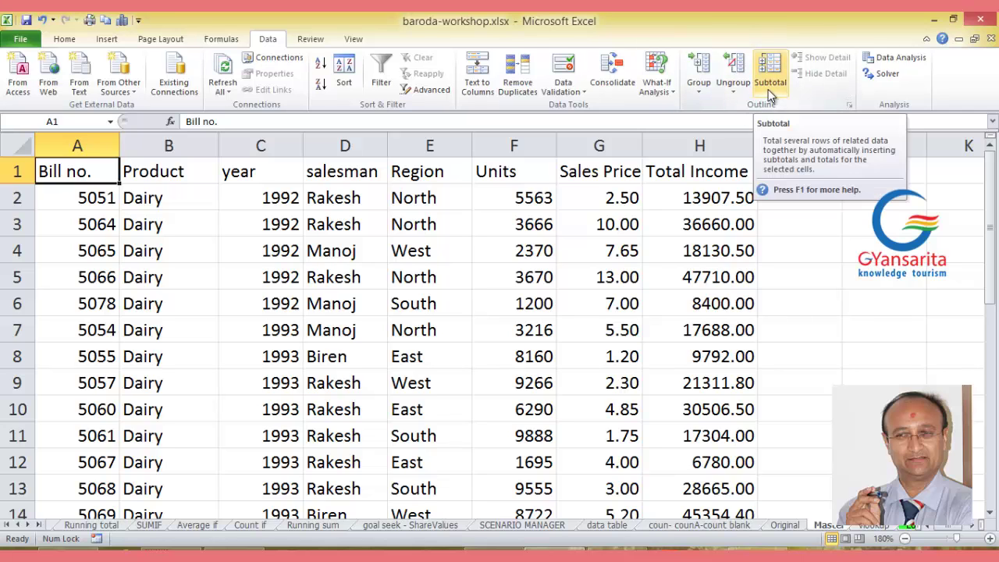
Step: In the Subtotal dialog, sum at each change in Product, ticking year alongside Total Income
click(769, 92)
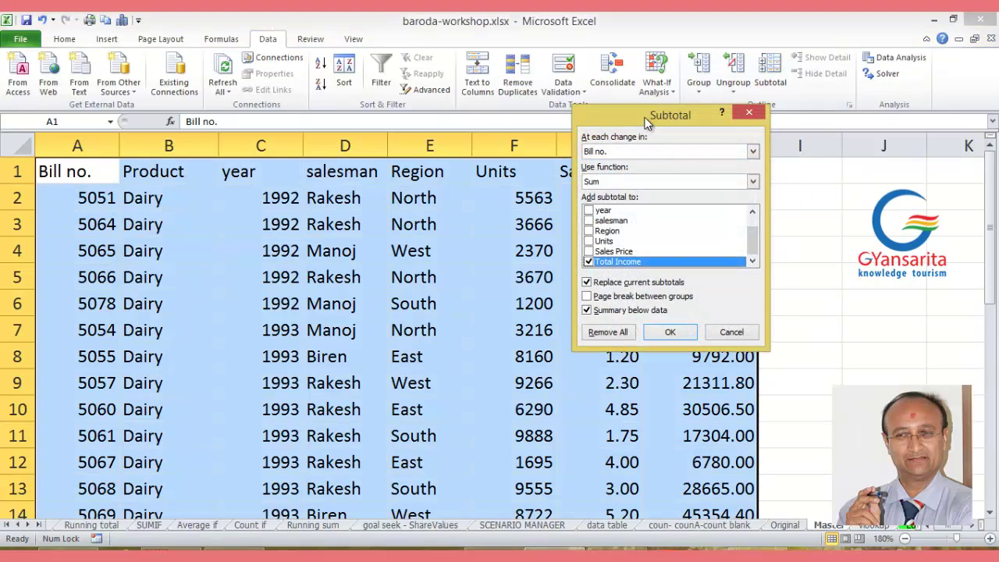
drag(616, 117, 458, 184)
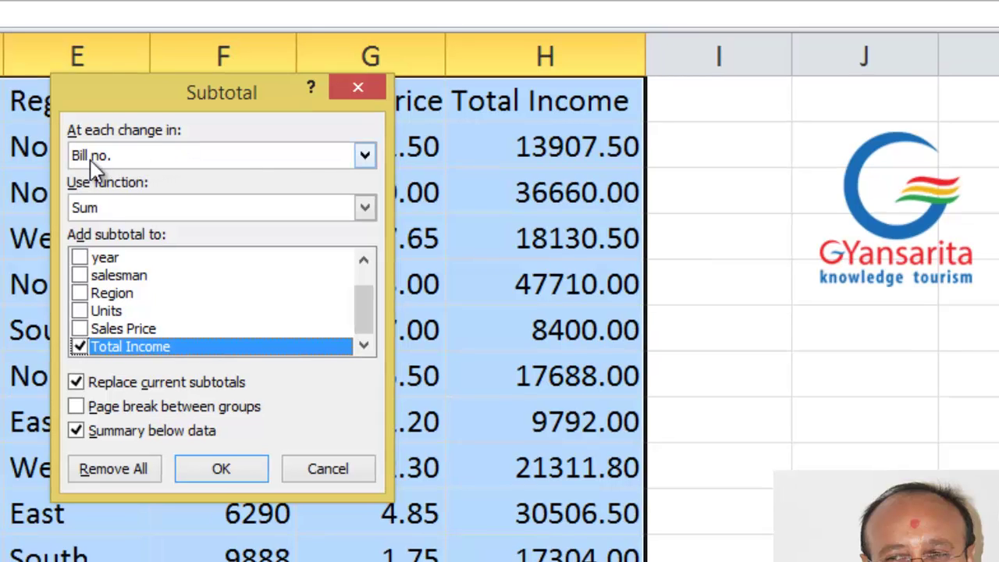
click(155, 155)
click(143, 195)
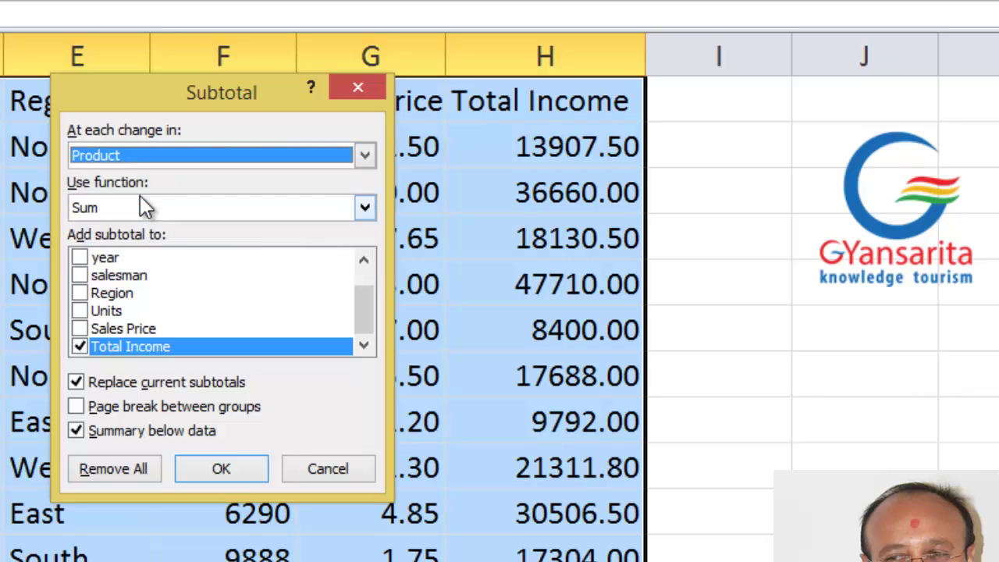
click(196, 206)
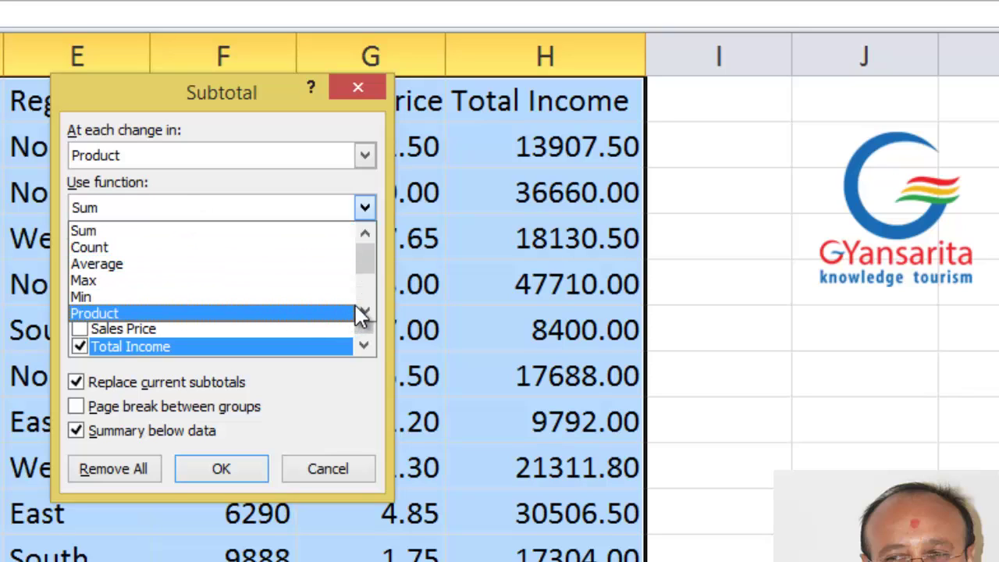
scroll(364, 314, down, 2)
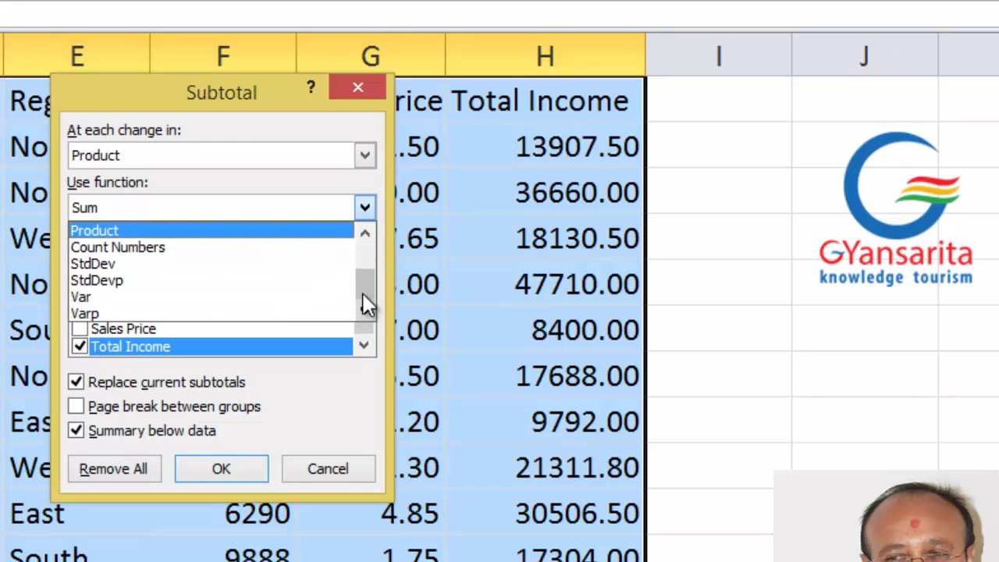
drag(365, 288, 373, 229)
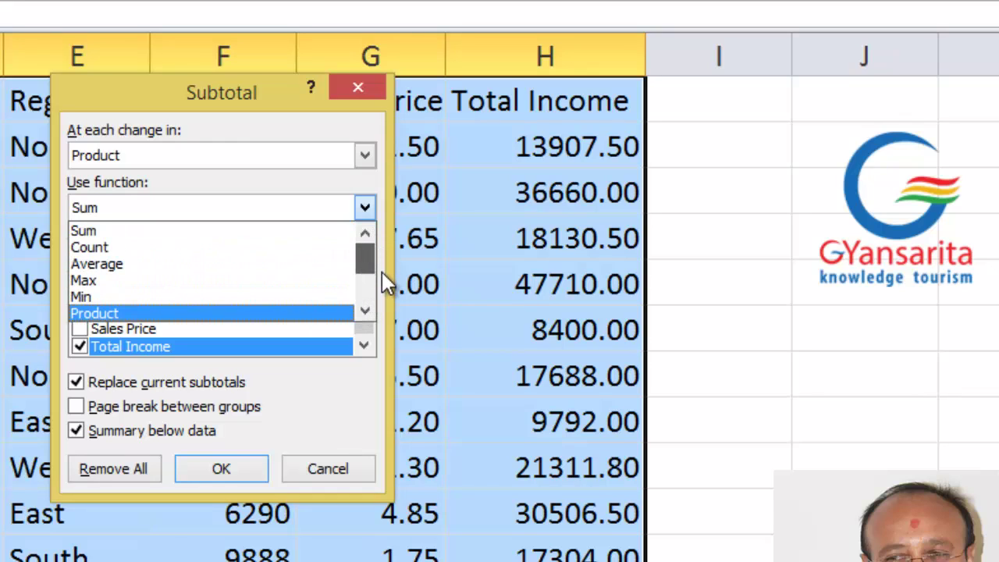
drag(382, 272, 377, 227)
click(170, 228)
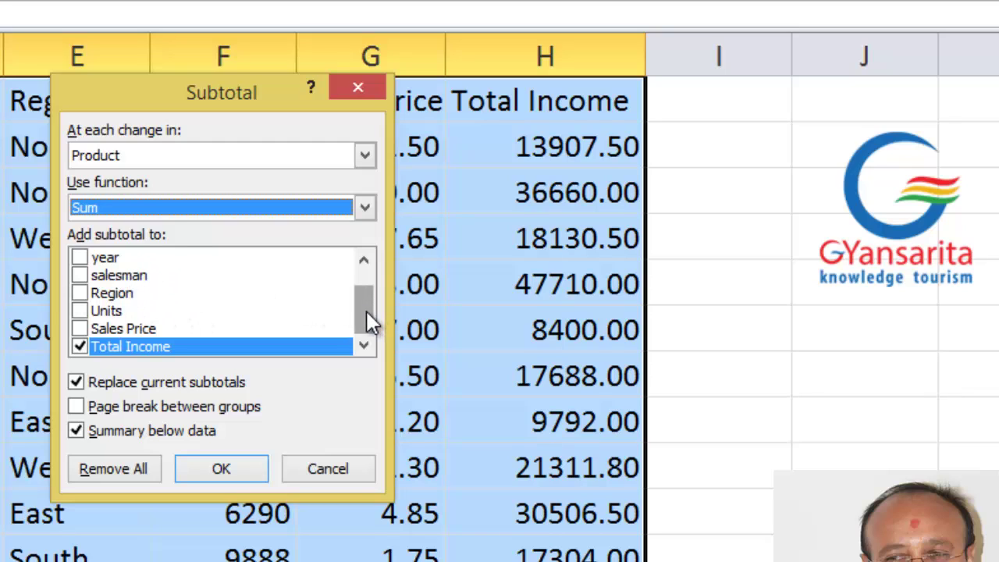
drag(363, 310, 360, 349)
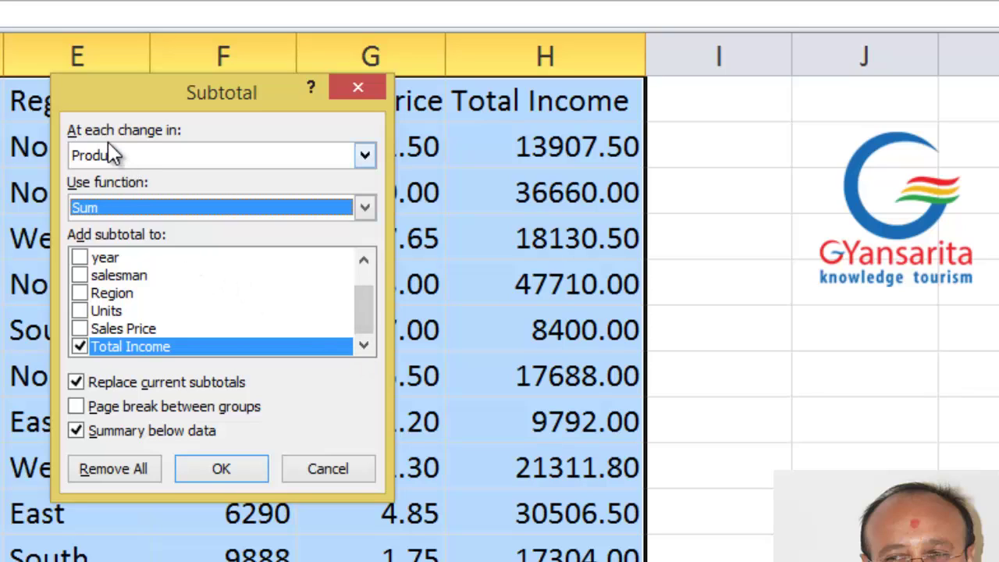
click(81, 258)
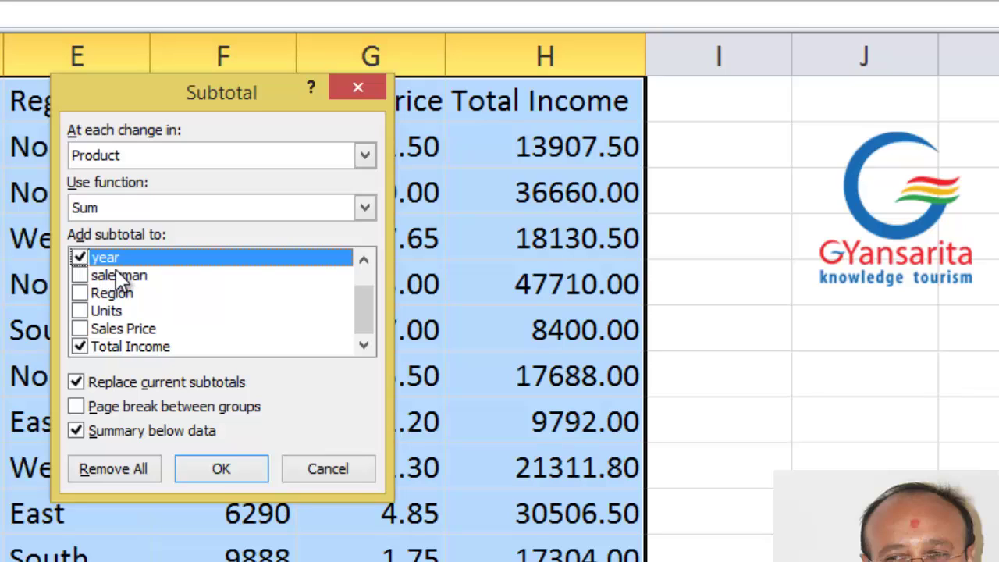
Step: Untick year and Bill no. and tick Units, leaving Units and Total Income to subtotal
click(80, 258)
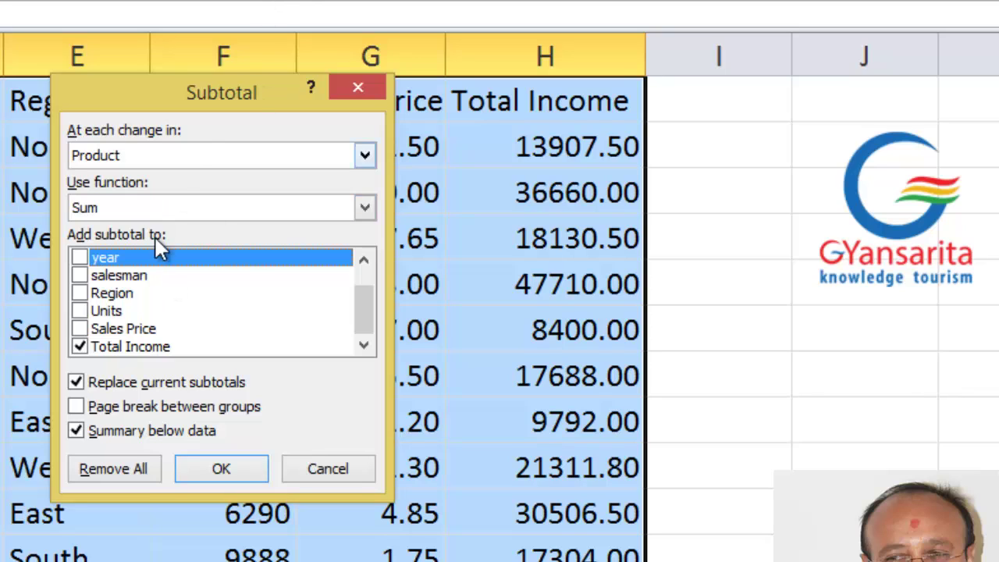
click(80, 311)
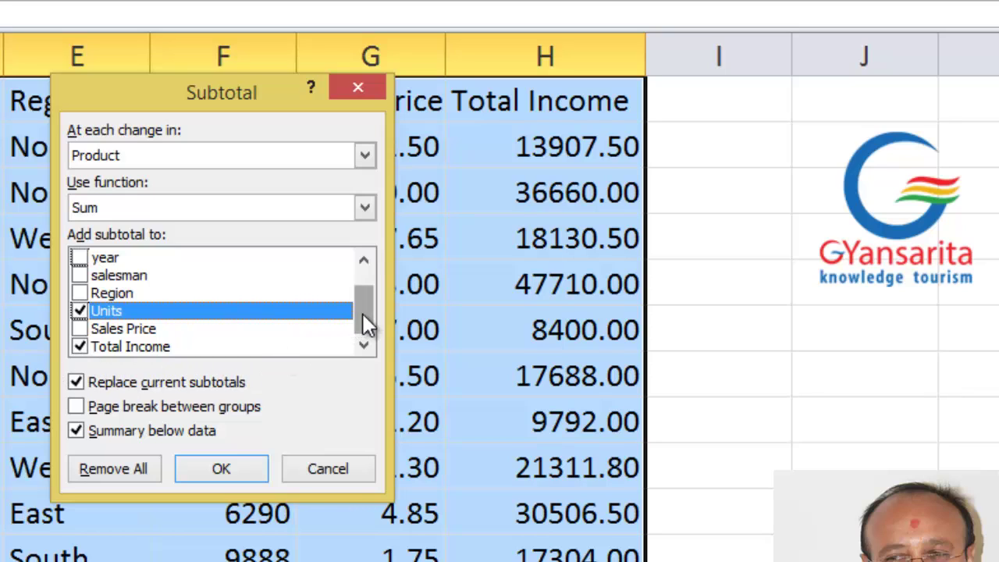
drag(364, 309, 363, 290)
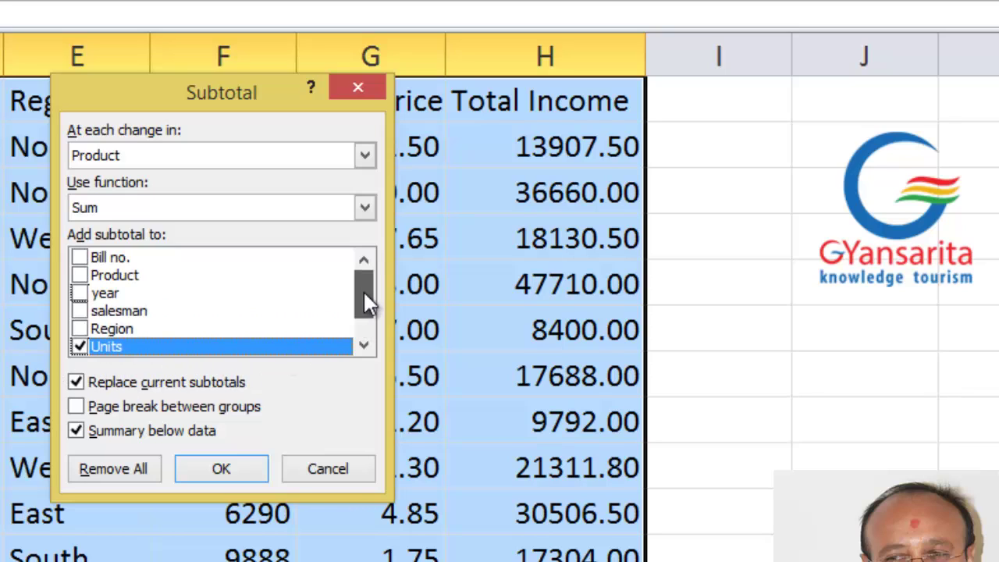
click(79, 294)
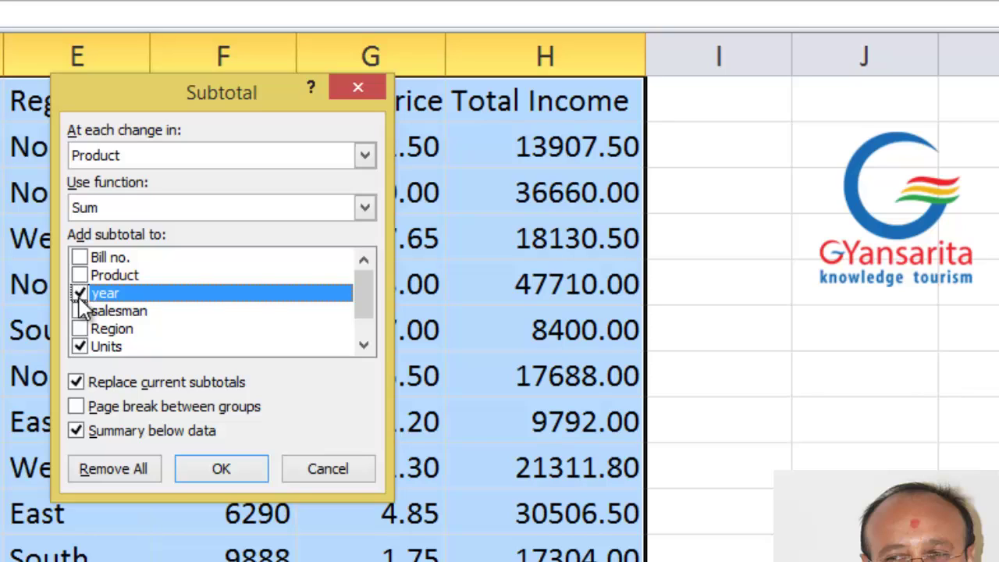
click(79, 295)
click(82, 259)
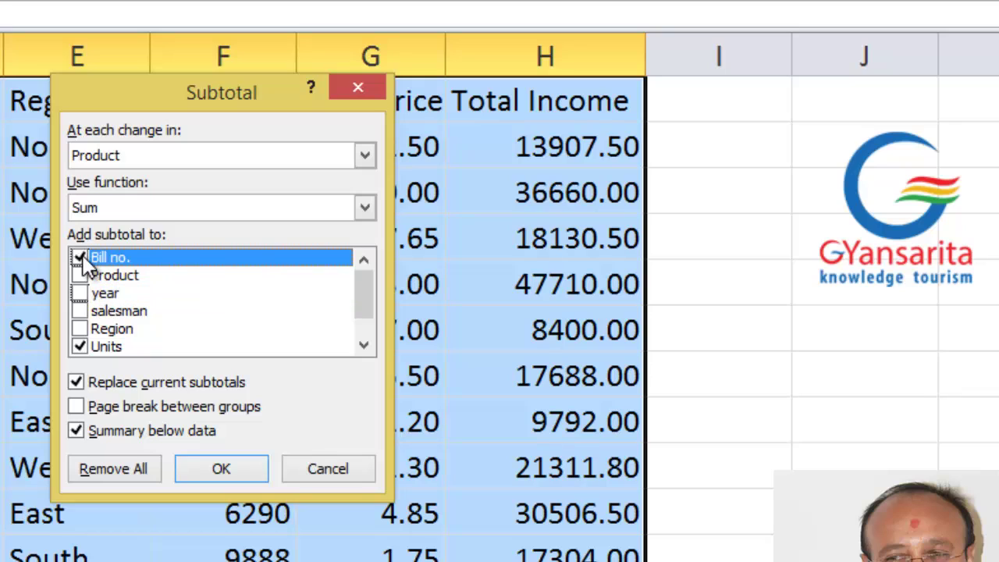
click(81, 258)
Step: Keep the Sum function, untick Replace current subtotals, and apply the Product subtotals
click(206, 207)
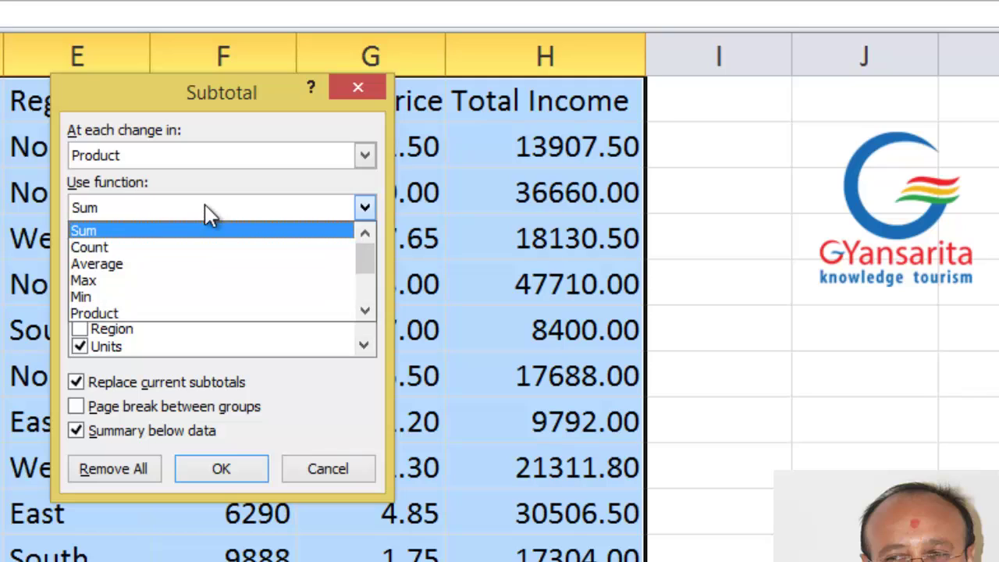
click(137, 228)
click(364, 344)
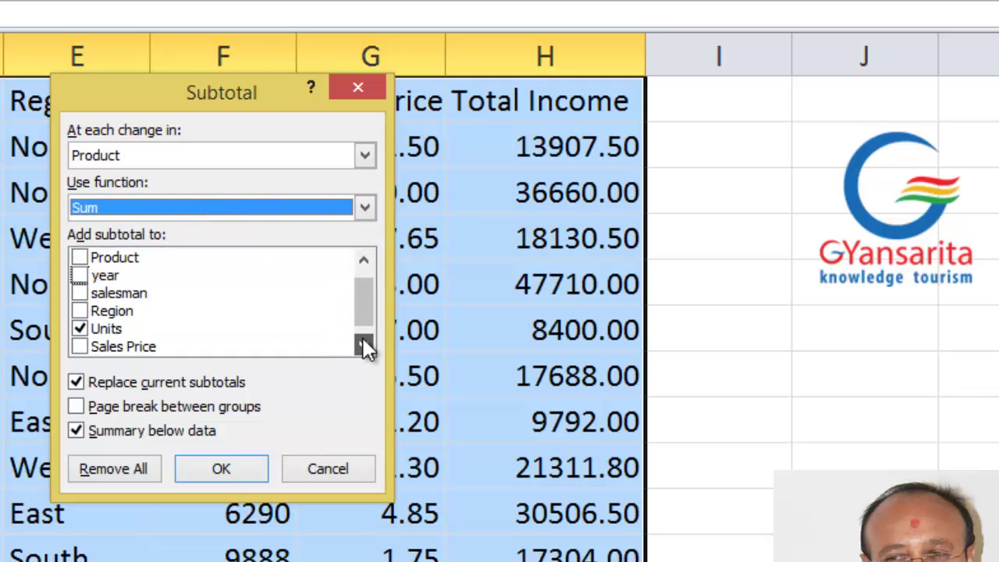
click(364, 344)
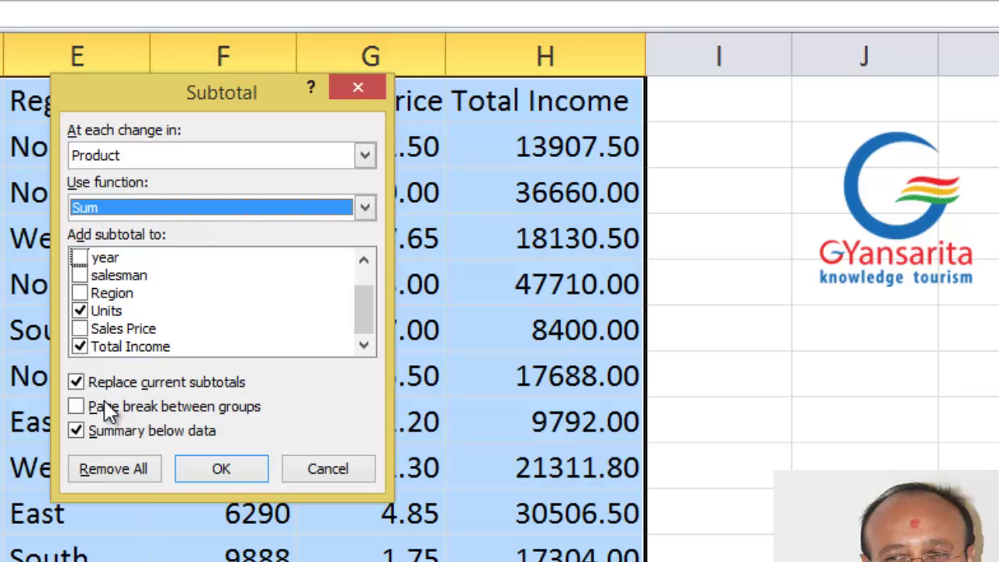
click(76, 382)
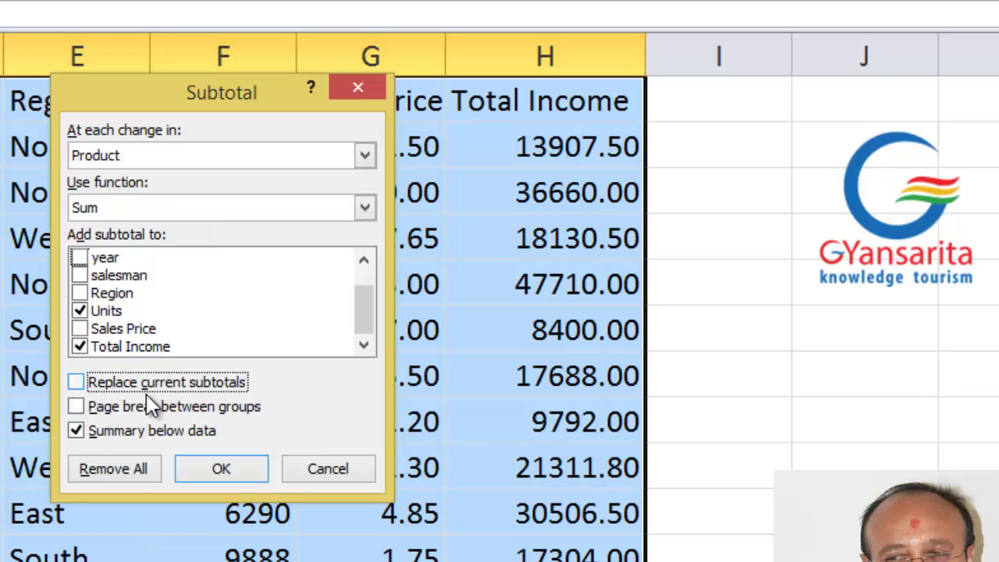
click(223, 468)
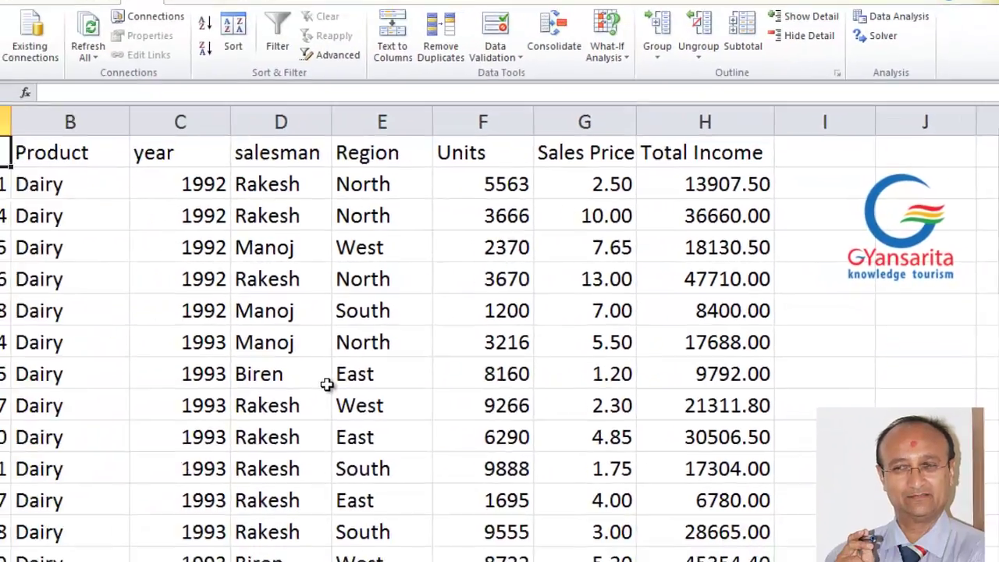
scroll(78, 460, down, 2)
scroll(422, 365, down, 1)
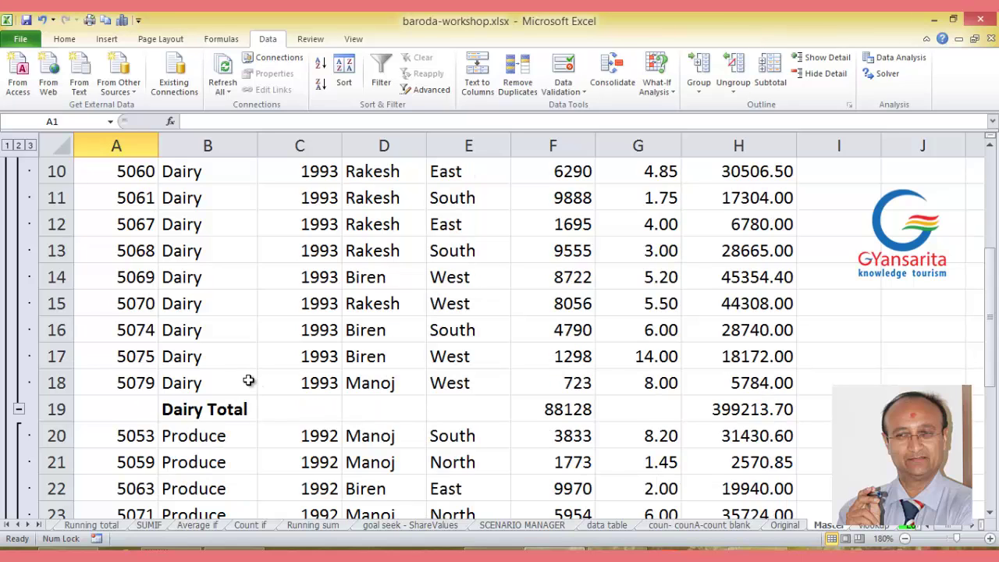
scroll(248, 380, up, 3)
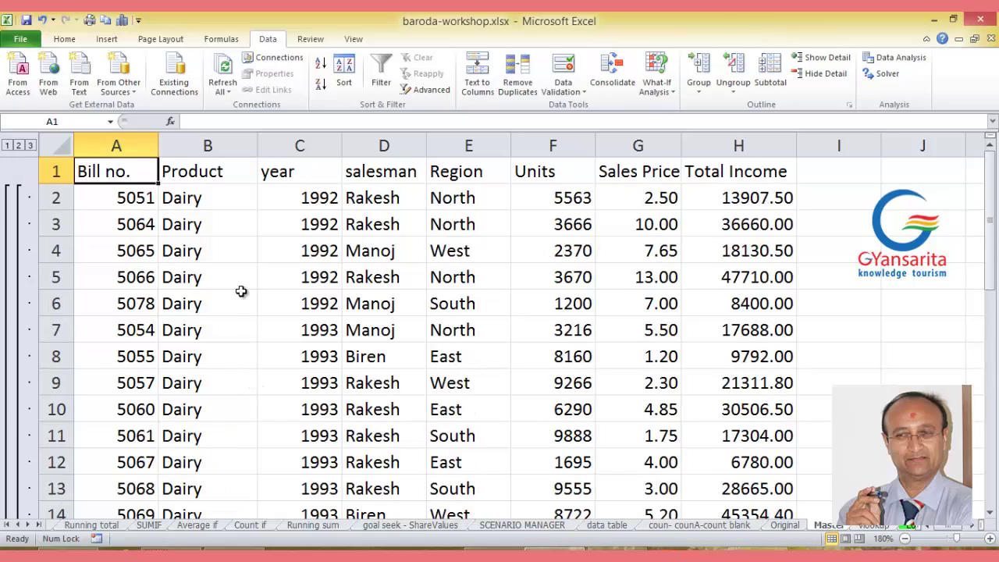
scroll(350, 357, down, 3)
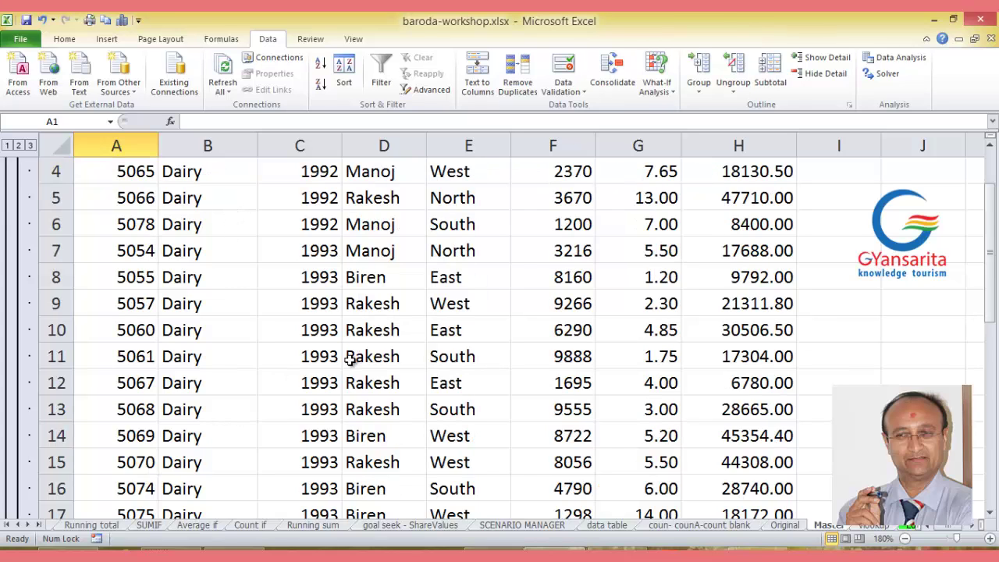
scroll(350, 358, down, 1)
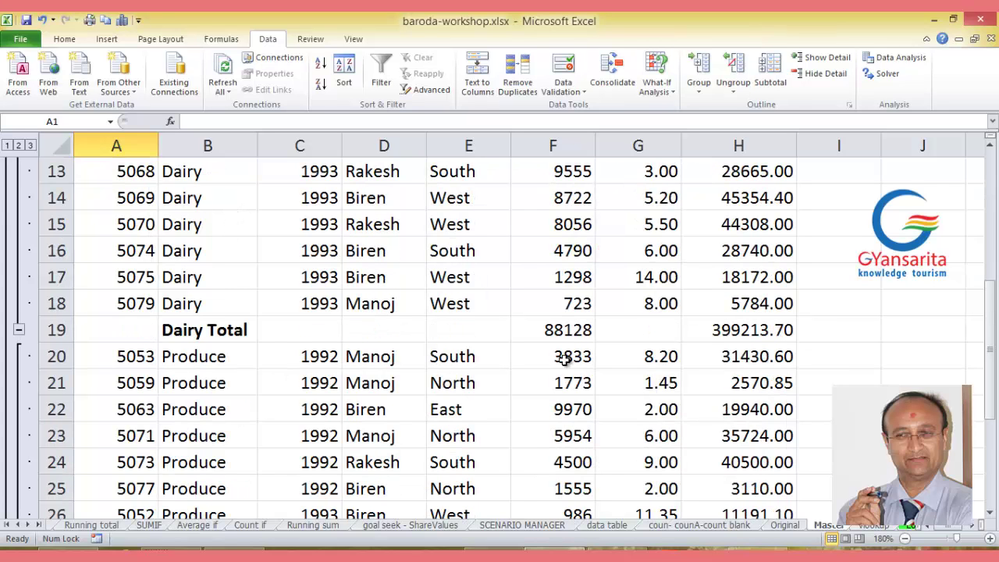
click(573, 332)
click(710, 333)
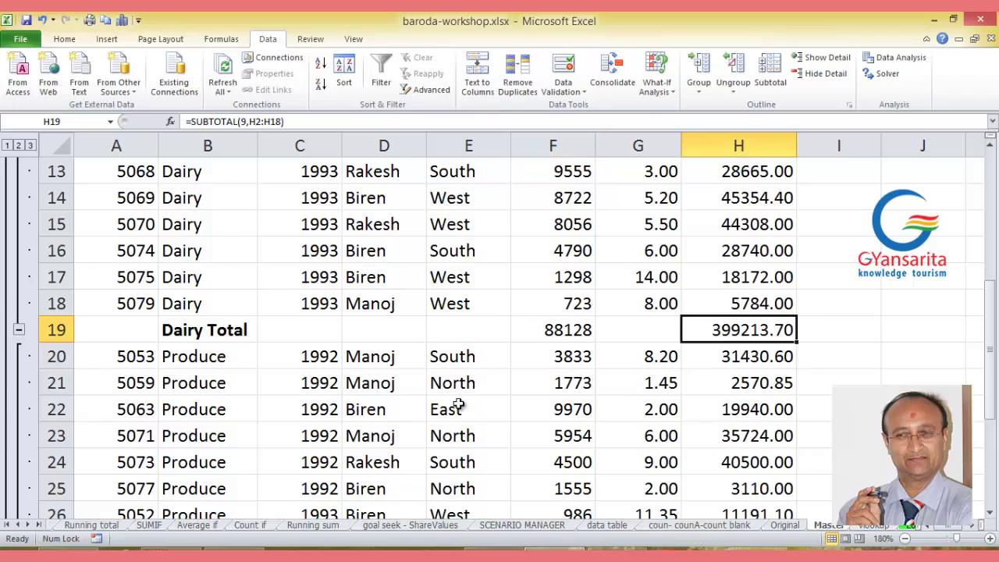
scroll(435, 391, down, 3)
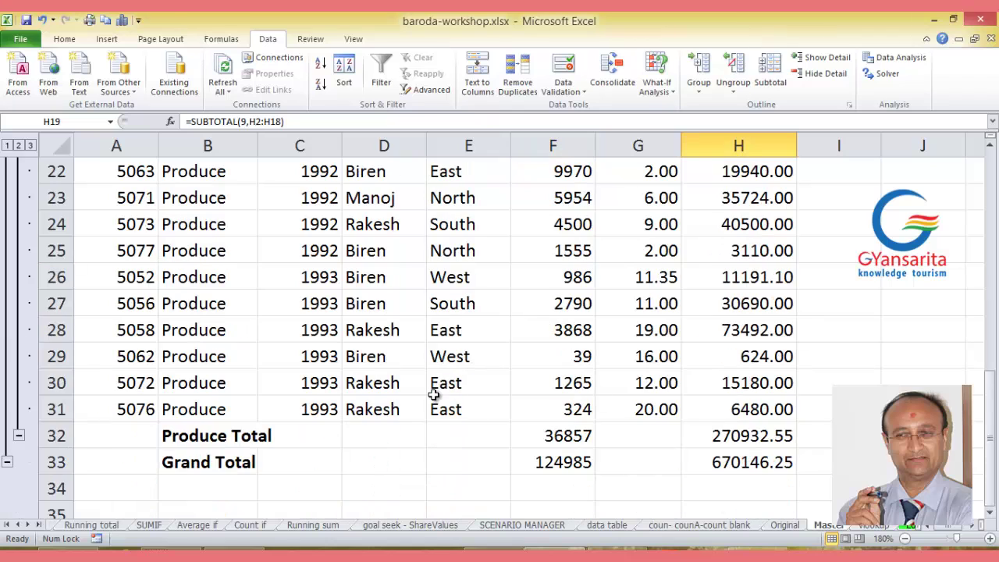
click(567, 442)
click(704, 436)
click(579, 462)
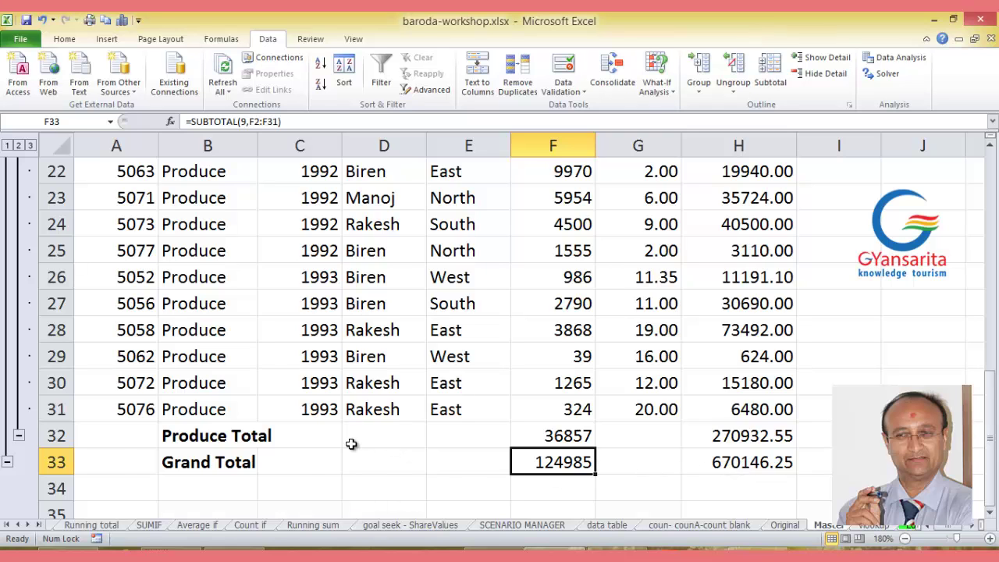
scroll(358, 444, up, 4)
scroll(358, 441, up, 3)
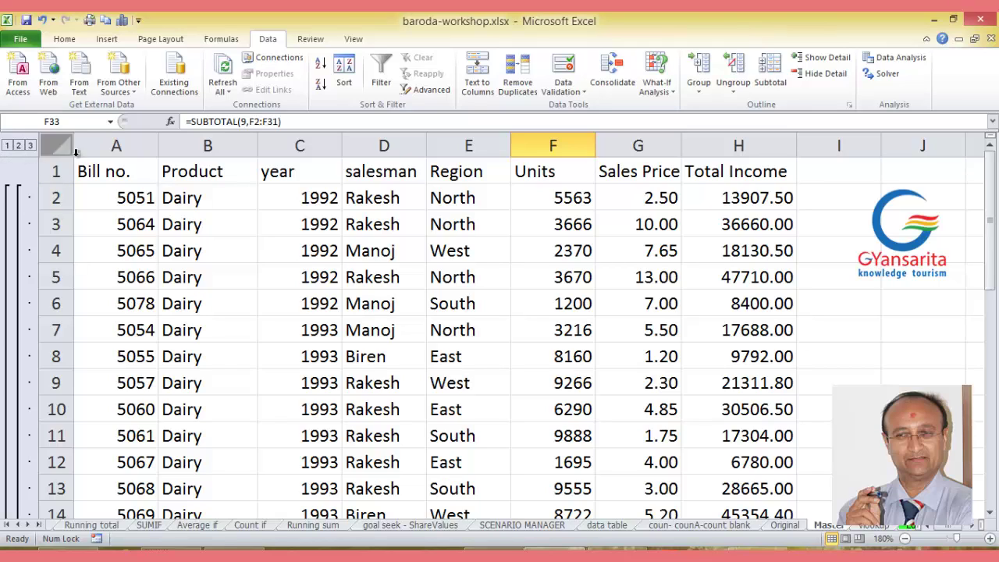
click(8, 147)
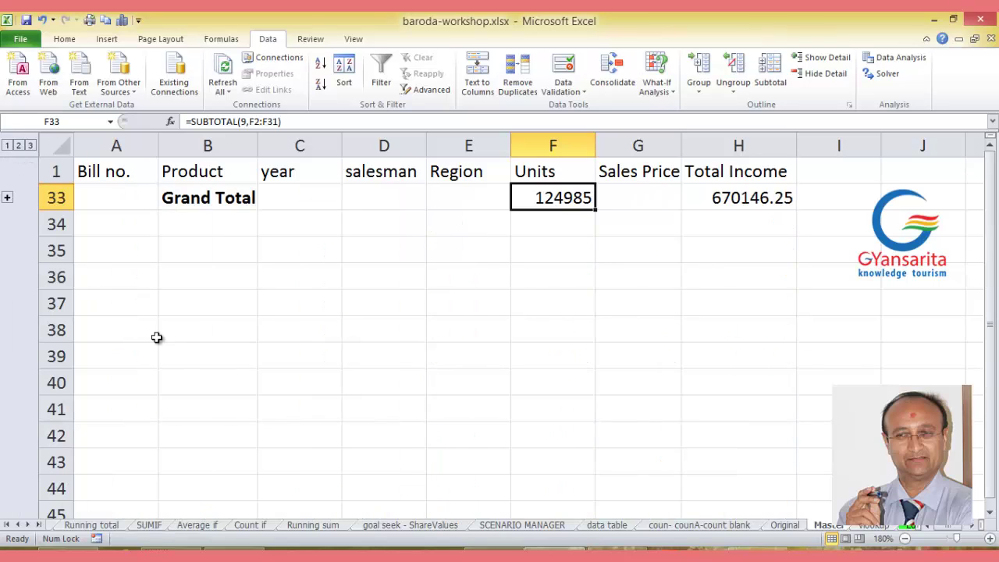
click(19, 146)
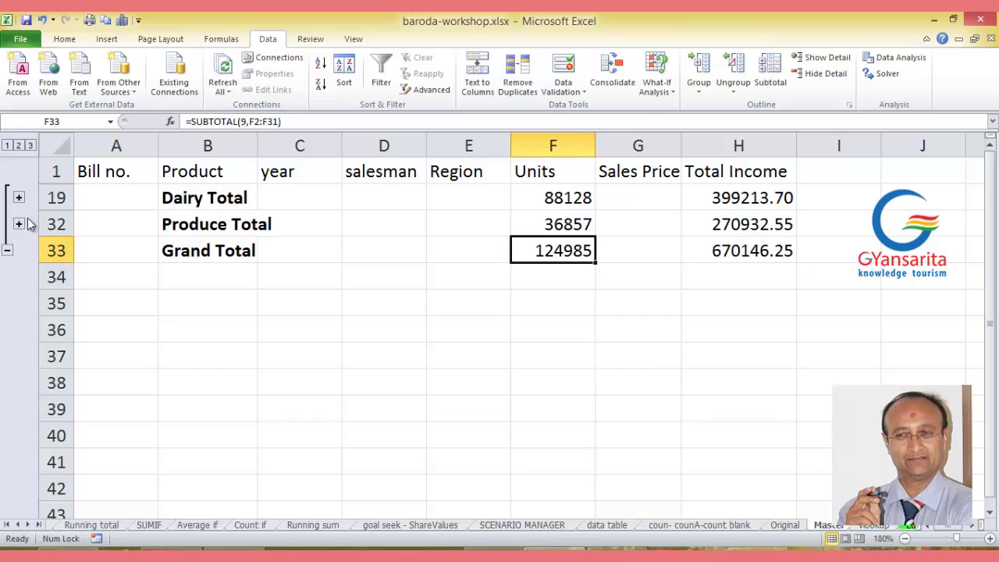
click(30, 145)
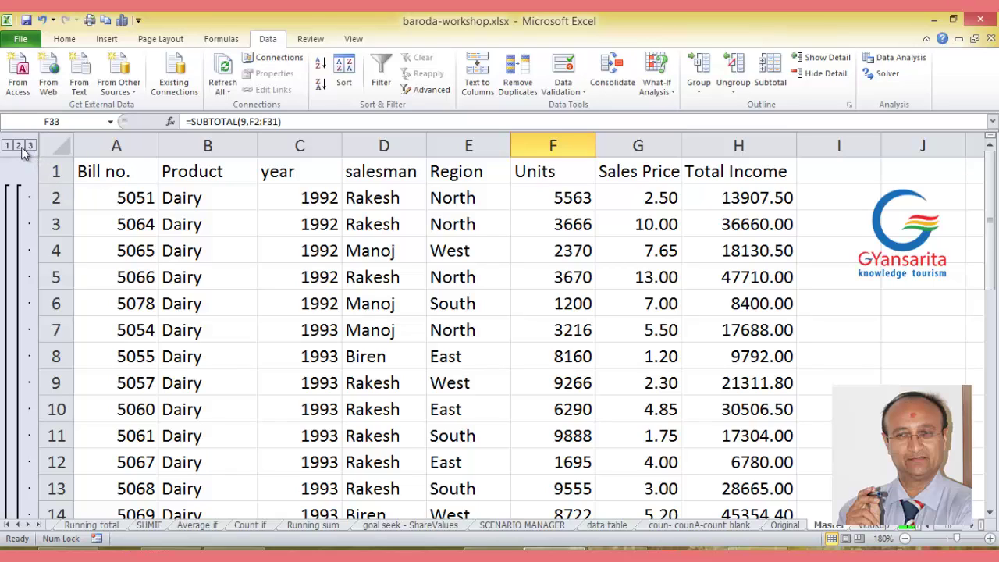
click(19, 146)
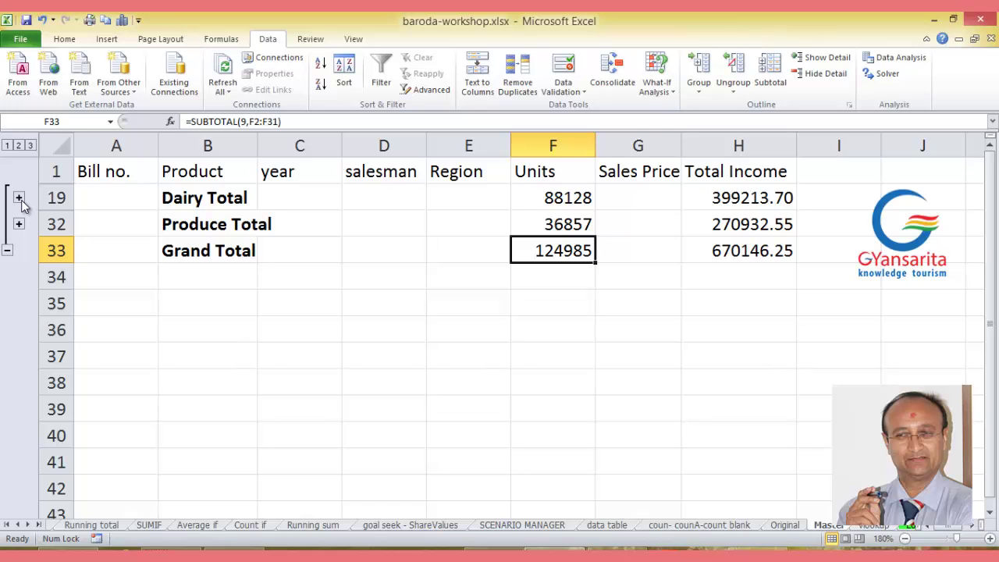
click(19, 198)
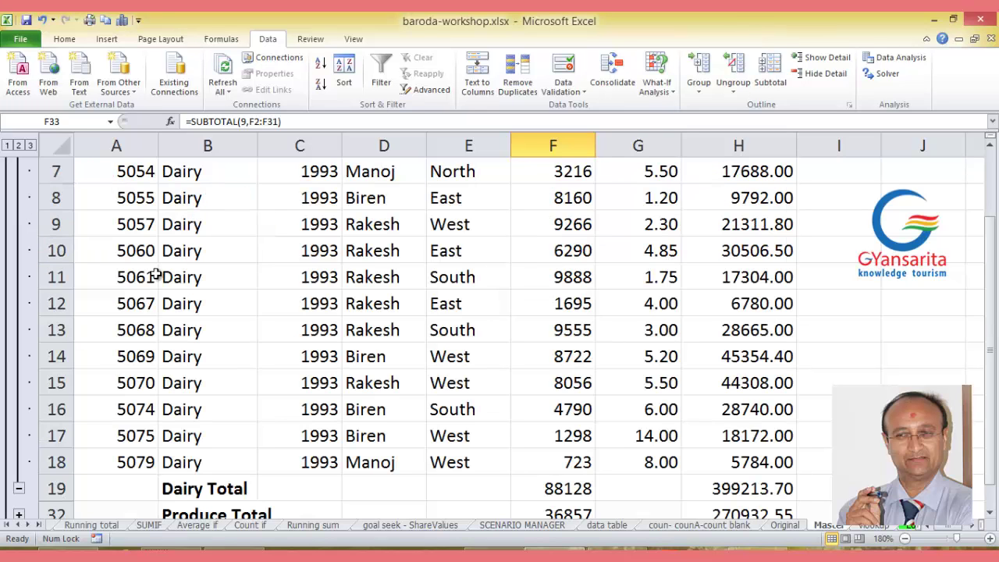
scroll(168, 288, up, 2)
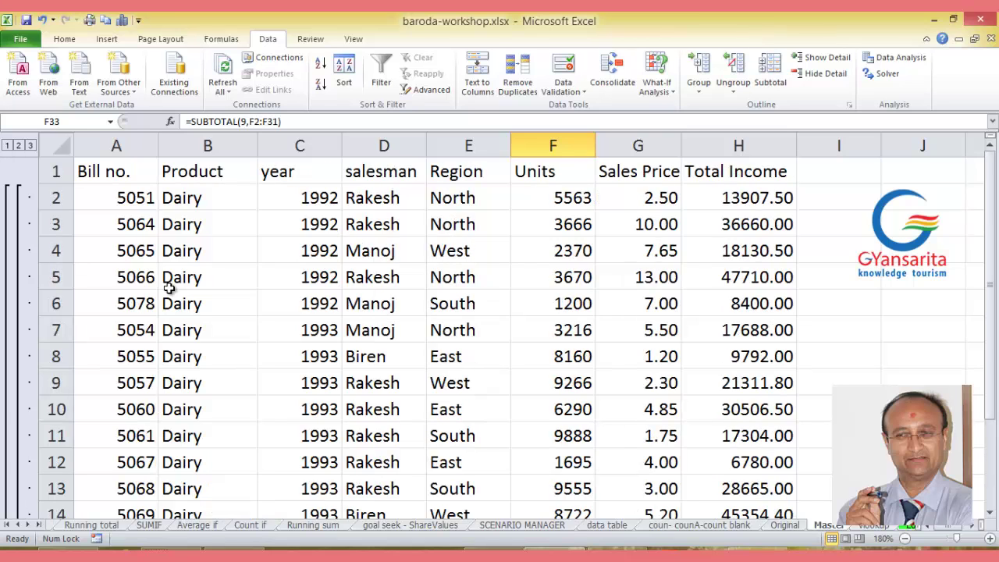
scroll(167, 288, down, 3)
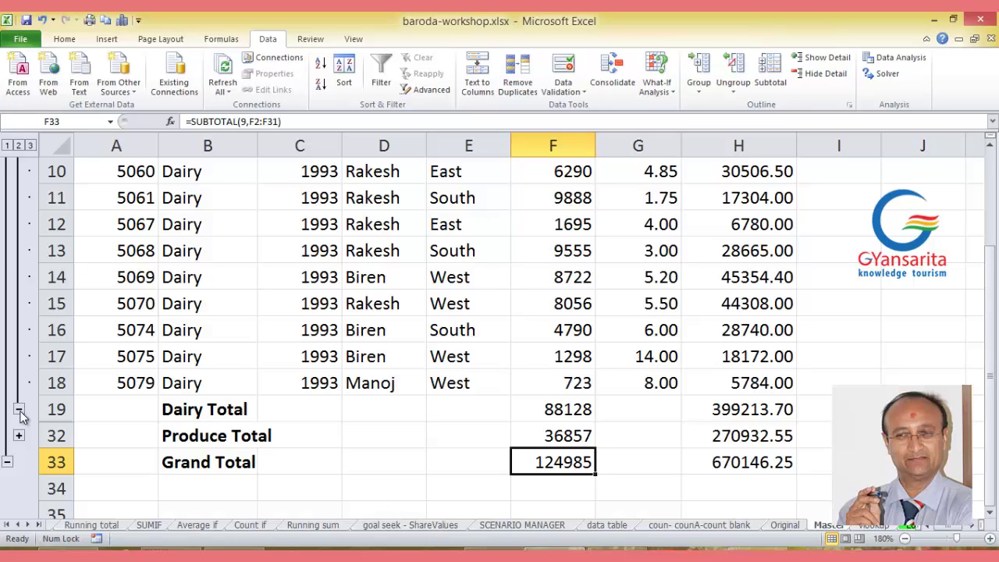
click(20, 410)
scroll(232, 339, up, 1)
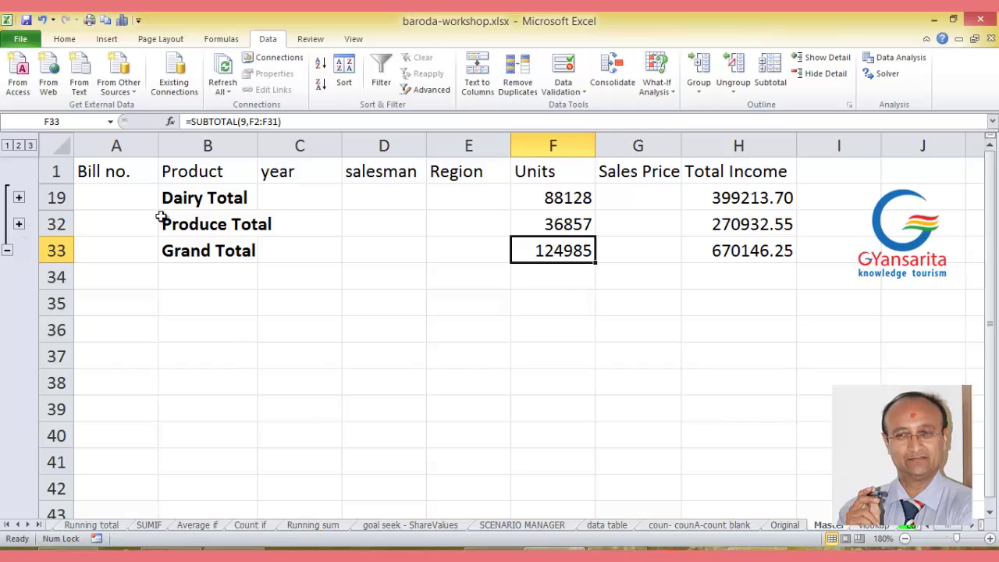
click(19, 224)
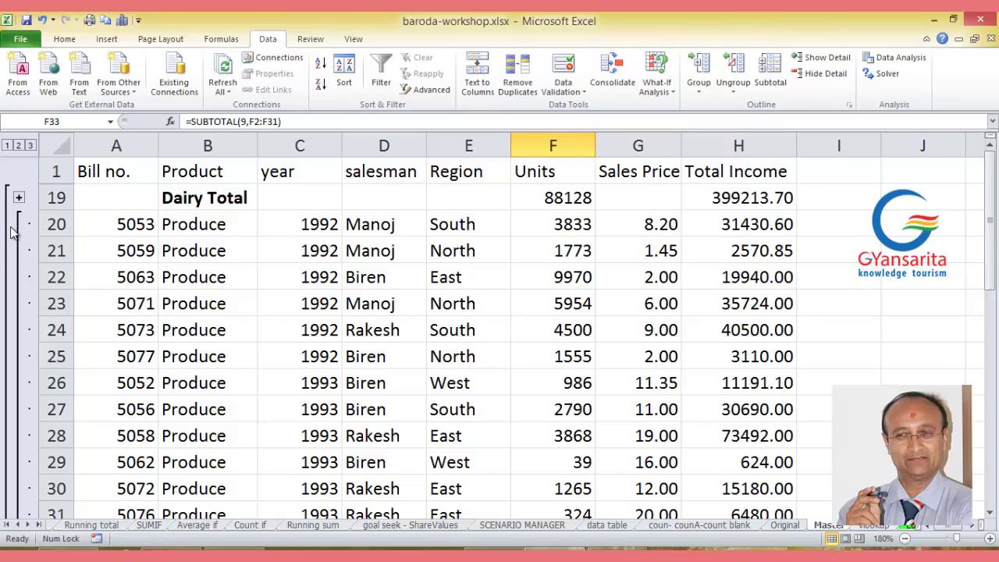
click(33, 148)
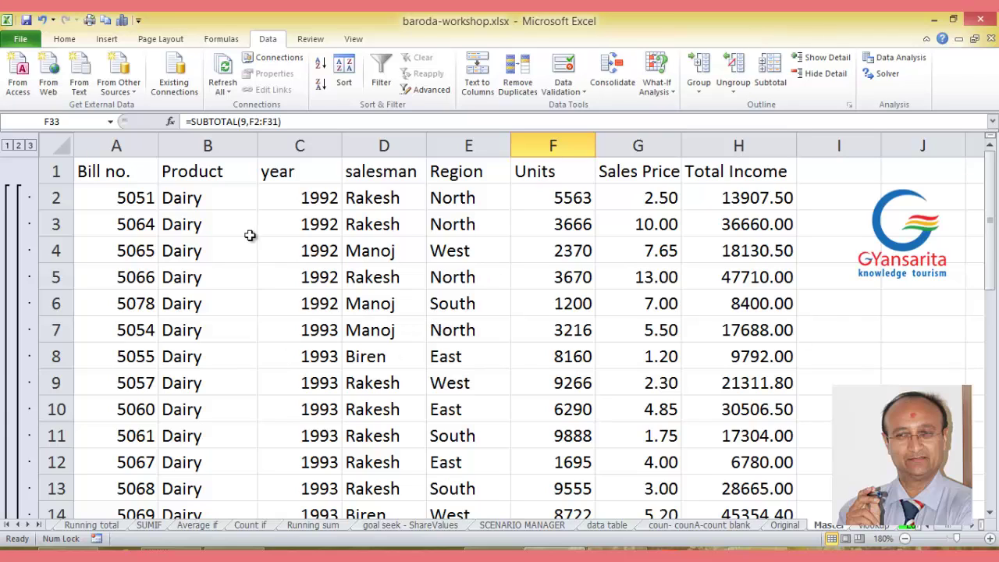
Step: Dismiss the range error from the Dairy Total row selection and select a single cell in the table
click(314, 200)
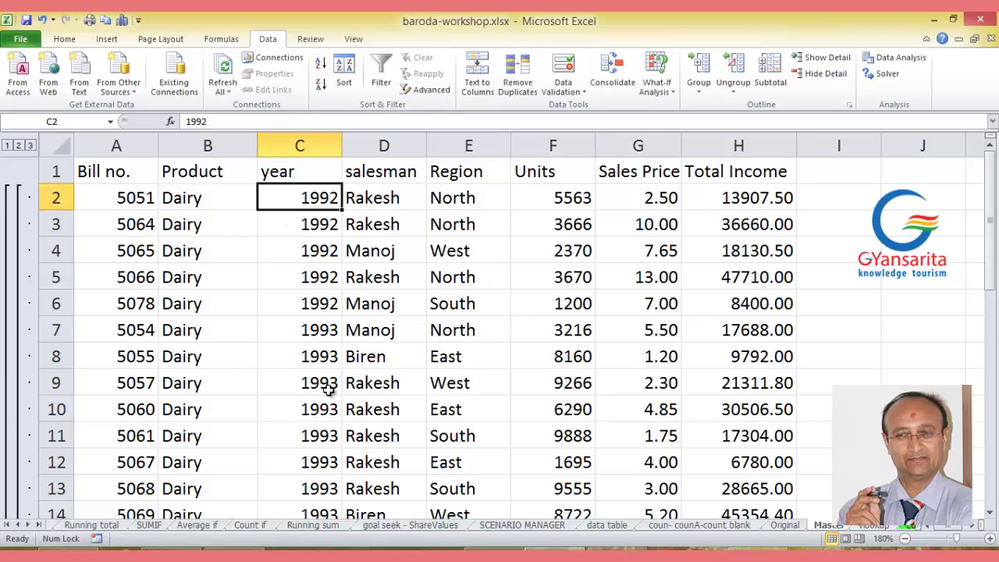
scroll(328, 390, down, 2)
click(197, 485)
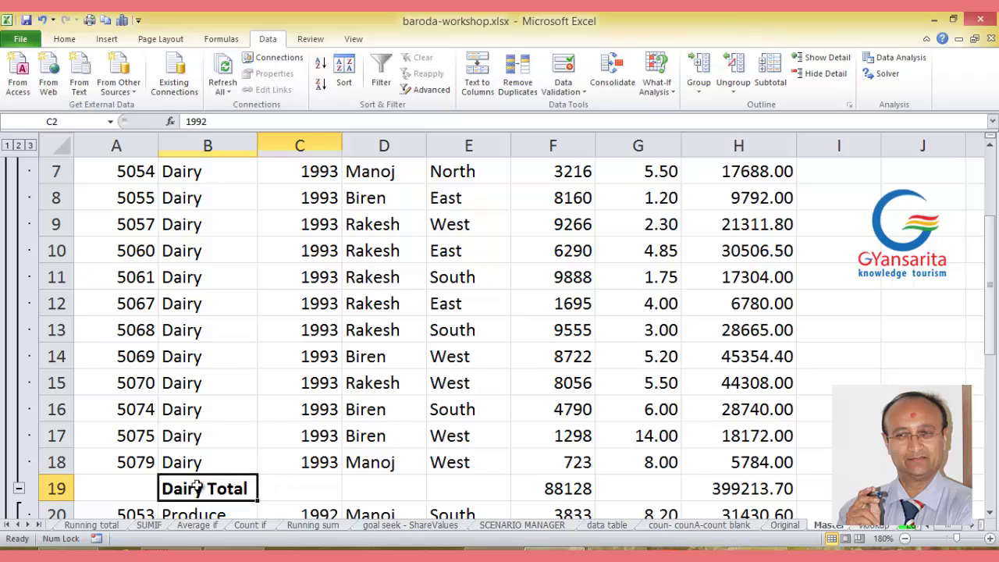
drag(198, 486, 700, 486)
scroll(417, 377, up, 2)
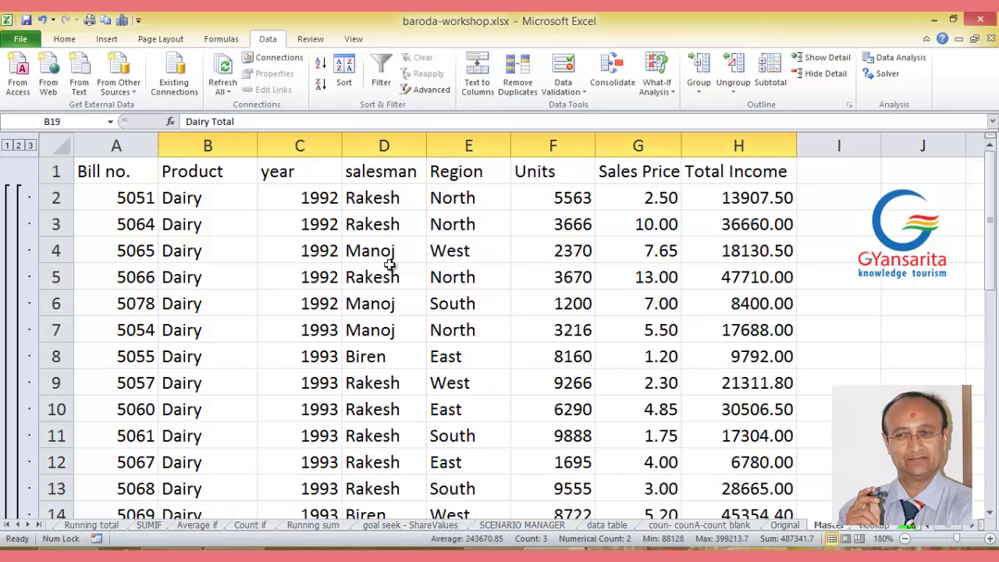
click(777, 87)
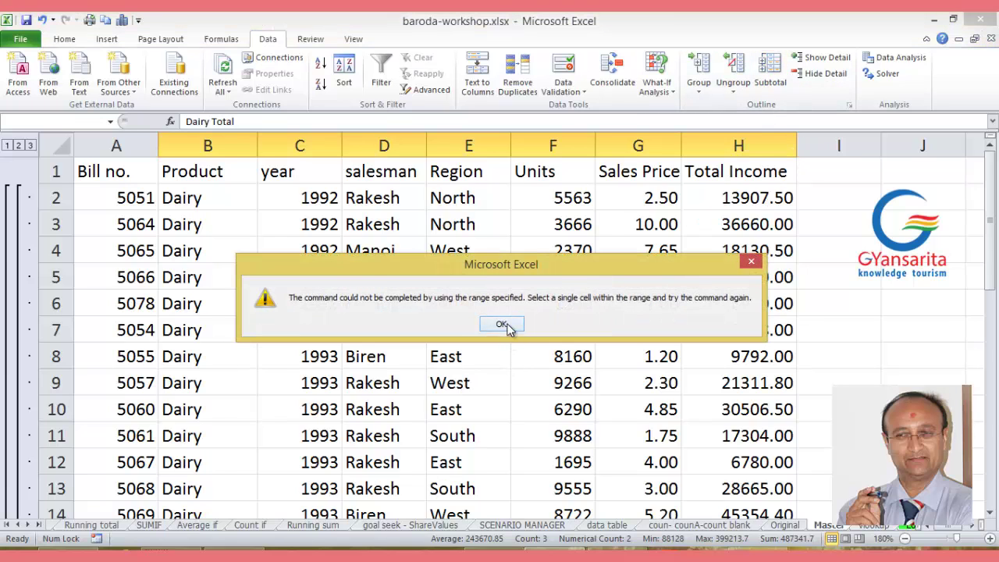
click(505, 326)
click(406, 433)
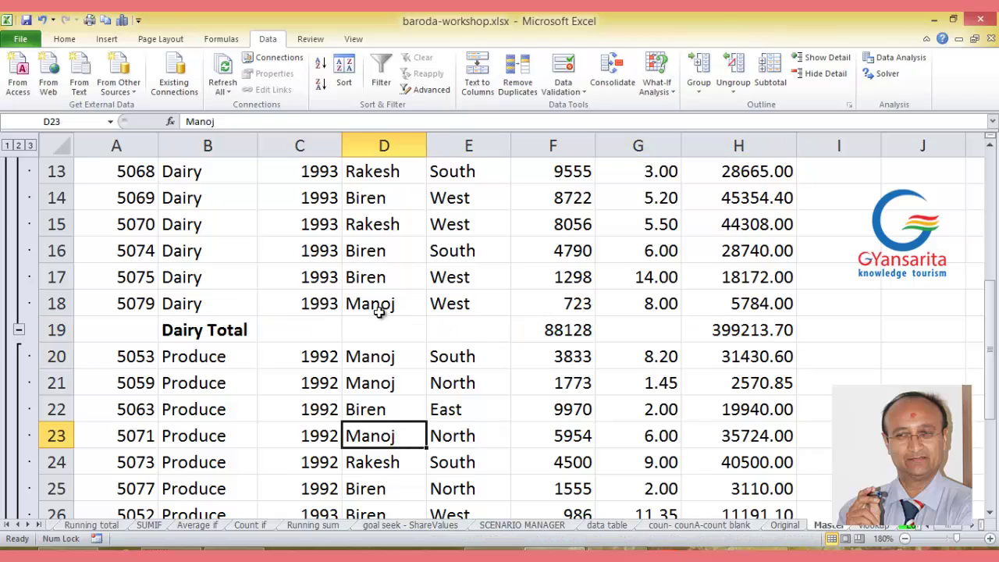
click(367, 255)
click(364, 442)
Step: Add subtotals at each change in year, keeping the existing Product subtotals
click(771, 85)
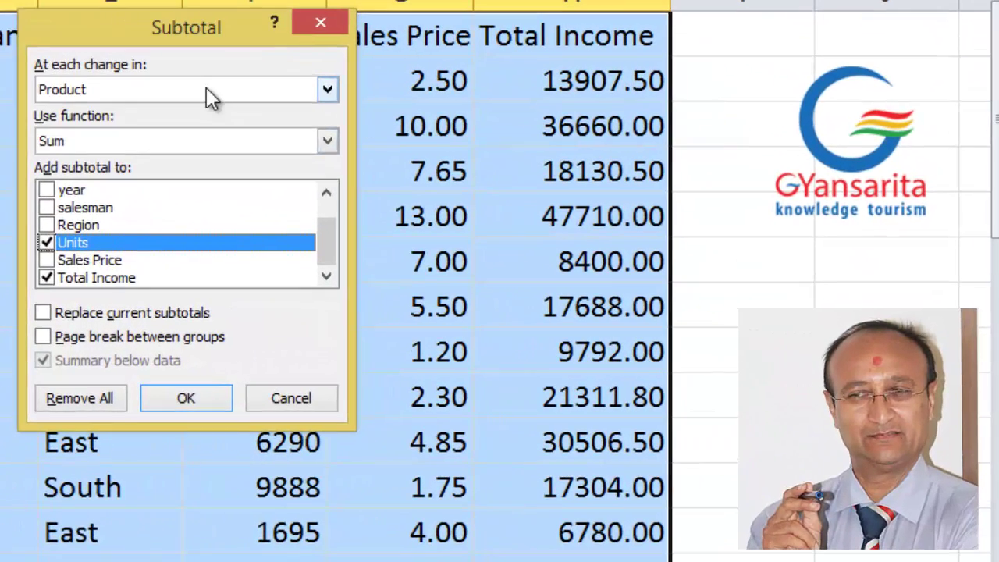
click(206, 88)
click(113, 146)
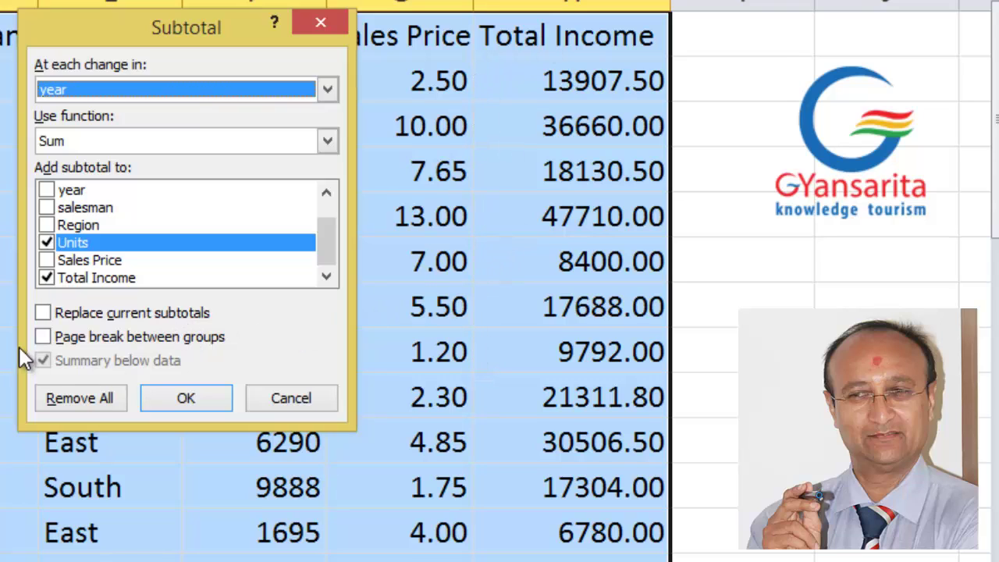
click(40, 313)
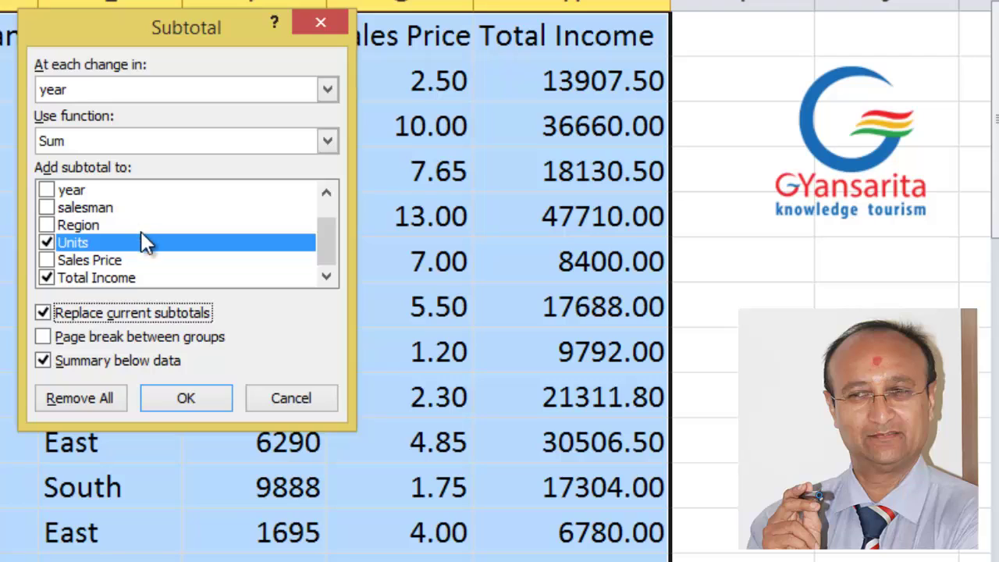
click(43, 313)
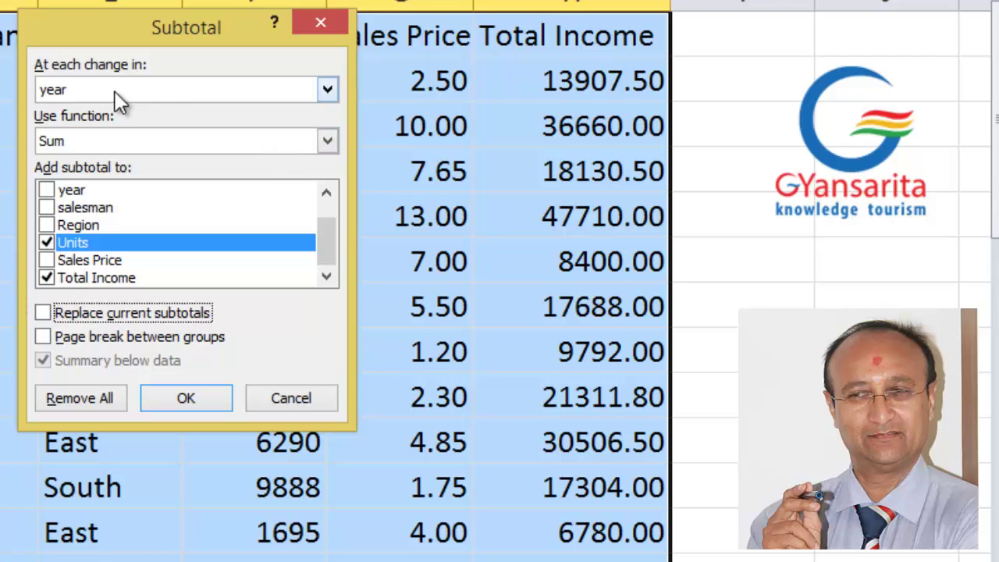
click(186, 398)
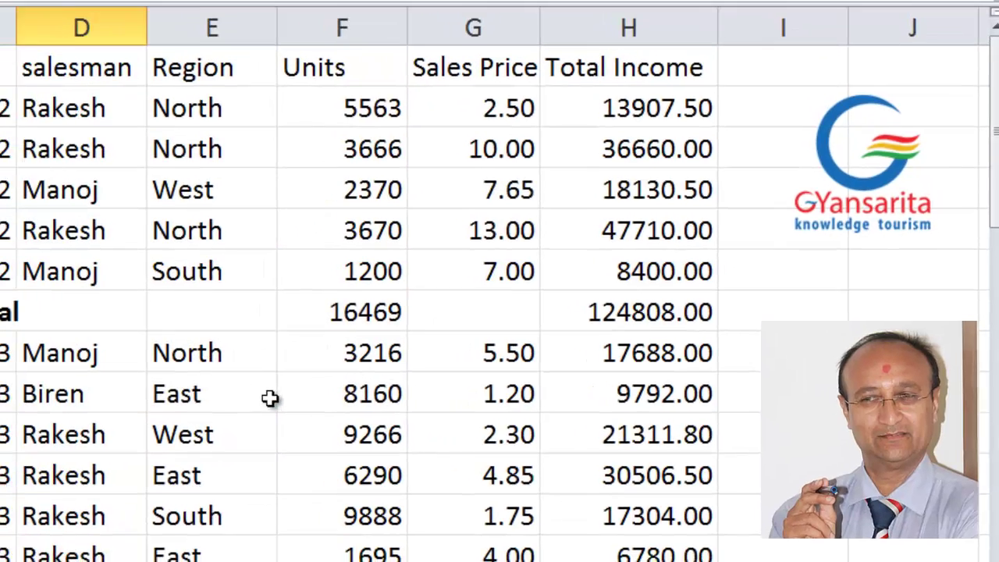
Step: Collapse the outline to level 3 so only year, product and grand totals show, then select A7
scroll(522, 388, down, 7)
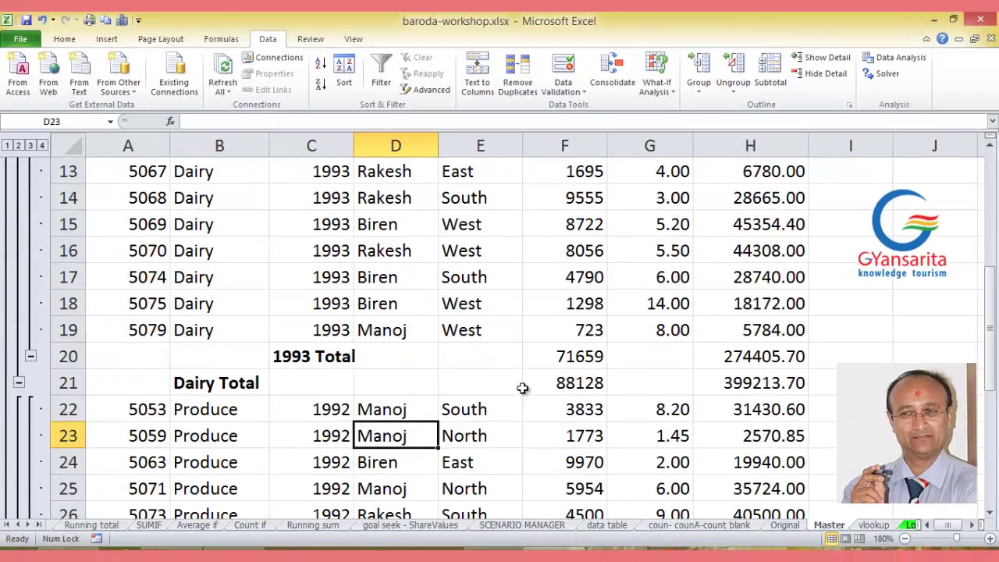
scroll(522, 388, down, 1)
scroll(523, 388, up, 9)
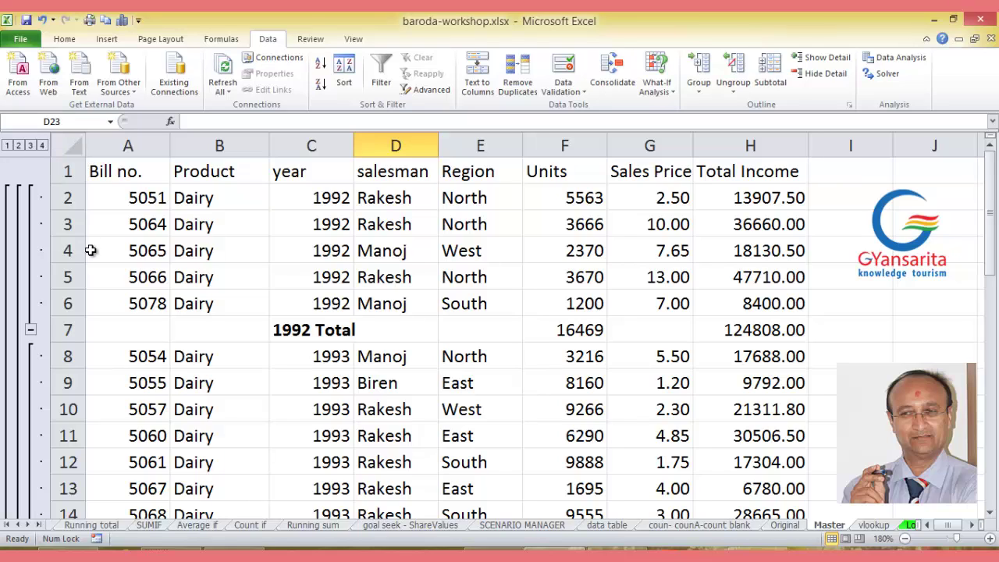
click(6, 146)
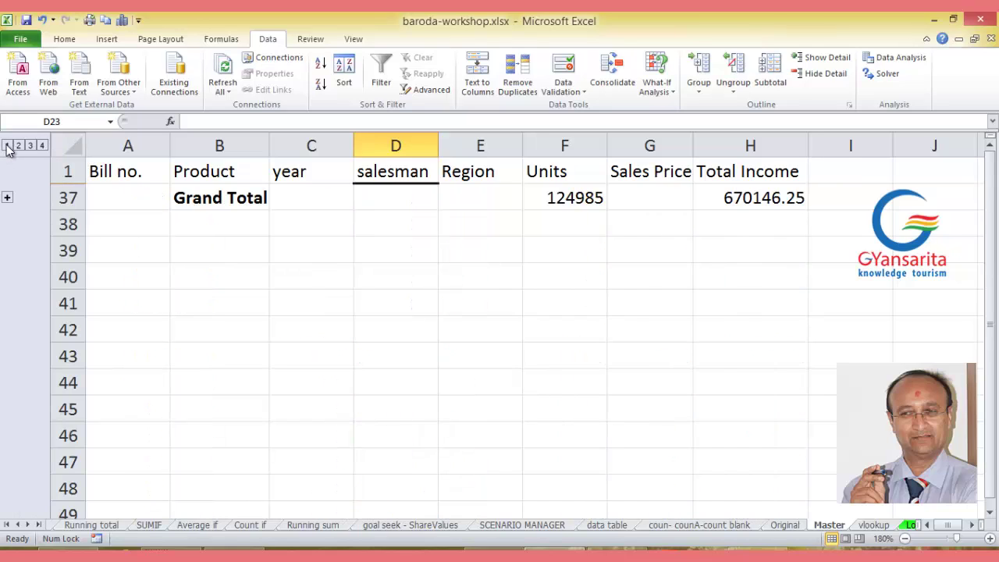
click(18, 146)
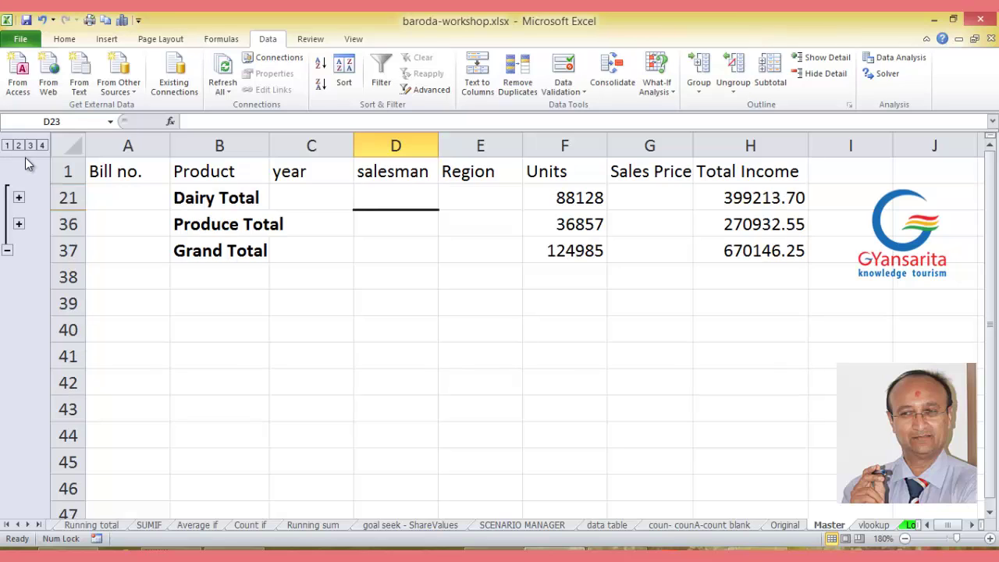
click(30, 146)
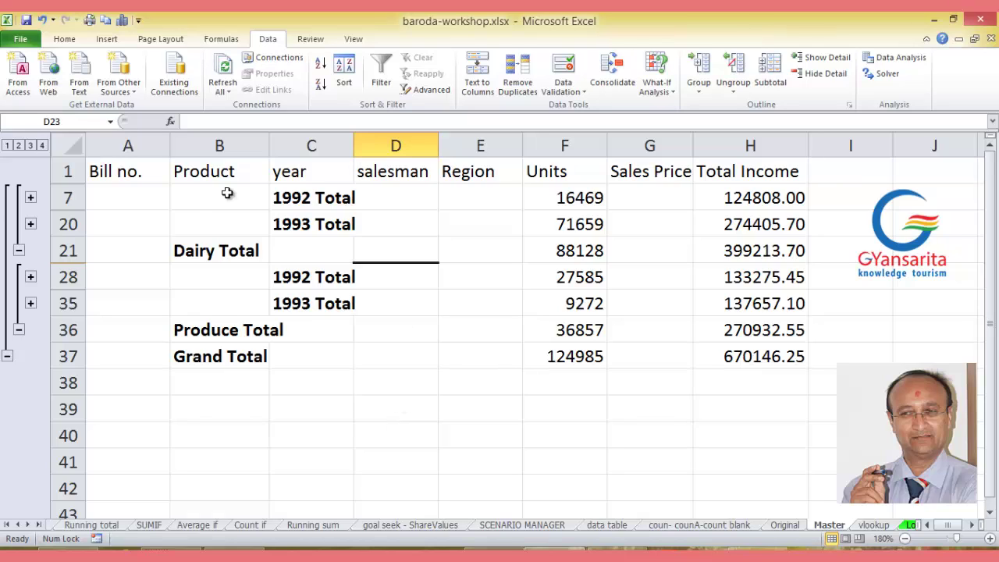
click(143, 196)
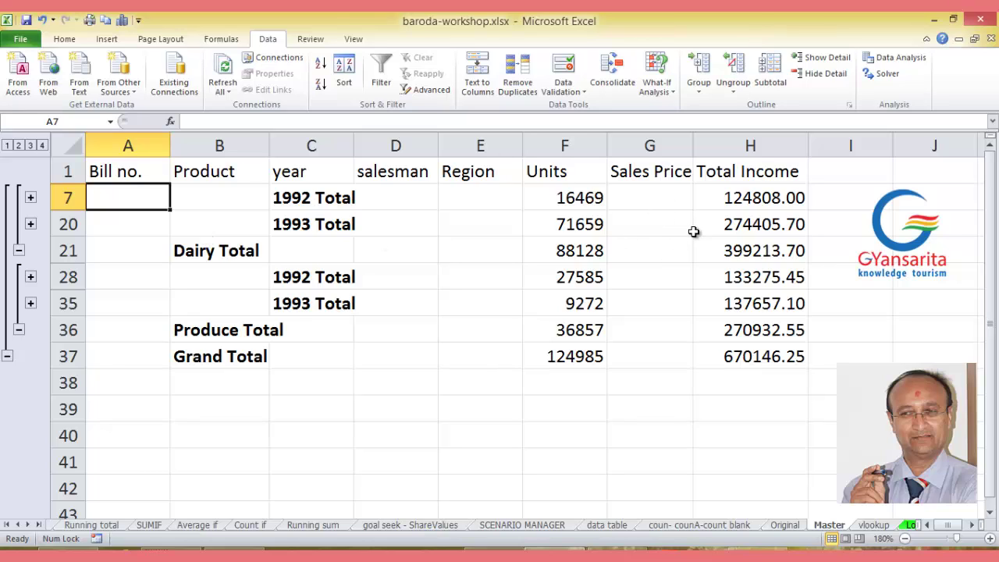
Step: Remove all subtotals and sort the table ascending by Bill no
click(772, 87)
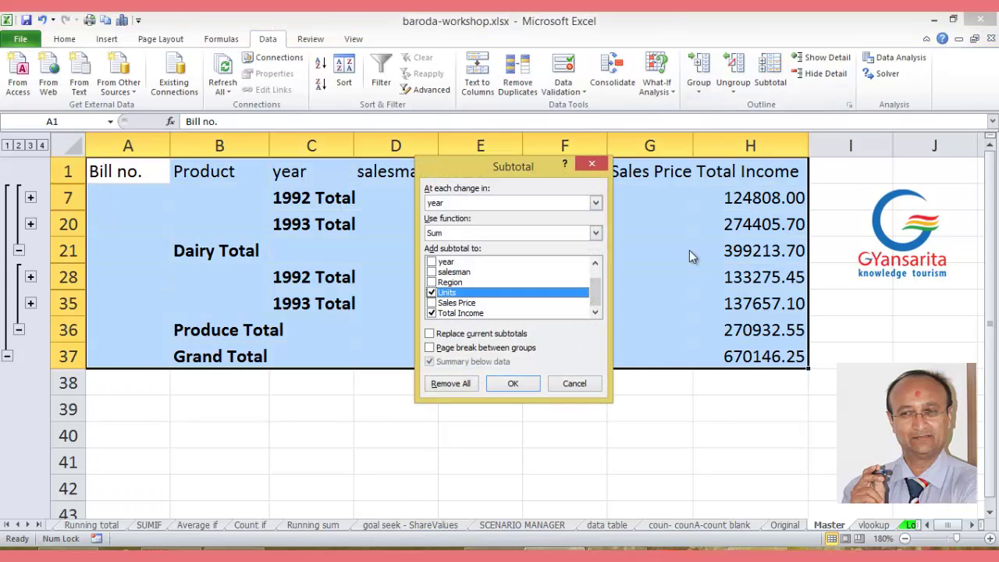
click(450, 383)
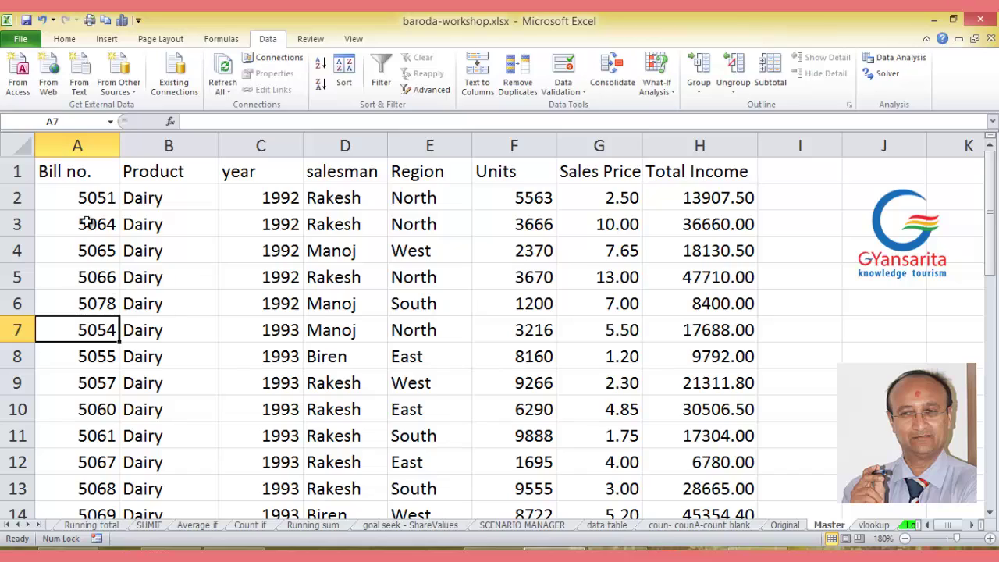
click(88, 180)
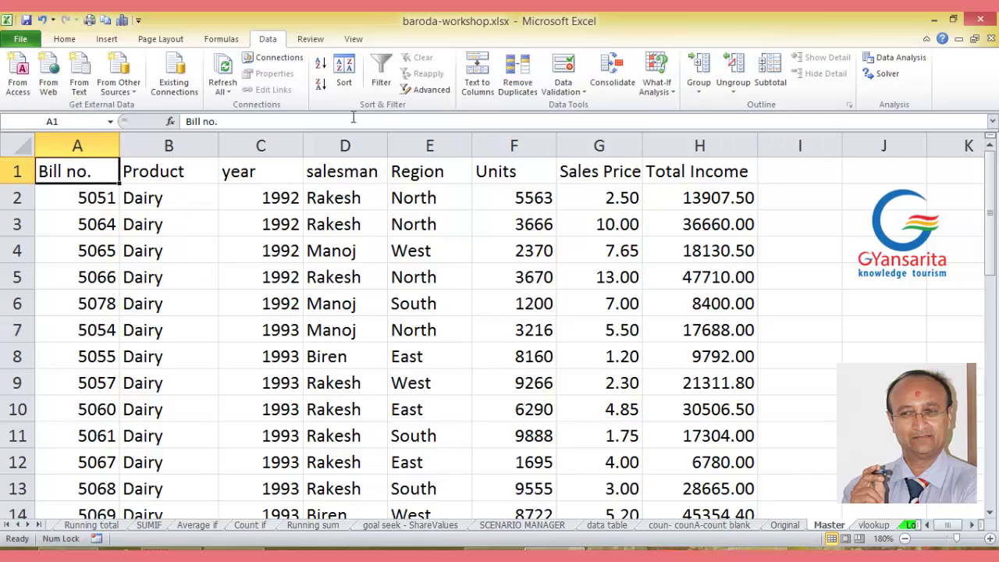
click(322, 70)
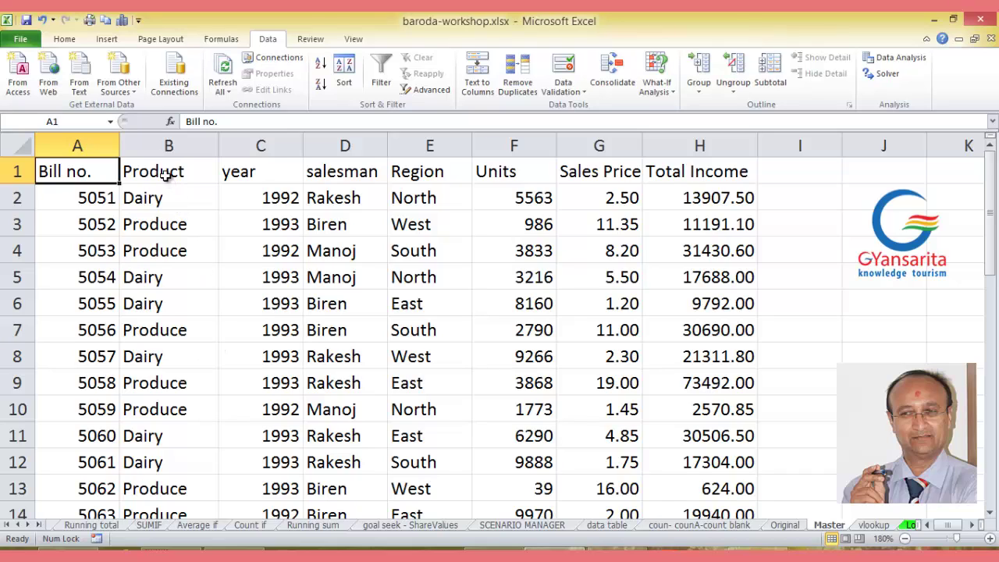
Step: Select the Product, year, salesman and Region header cells in turn
drag(166, 175, 263, 174)
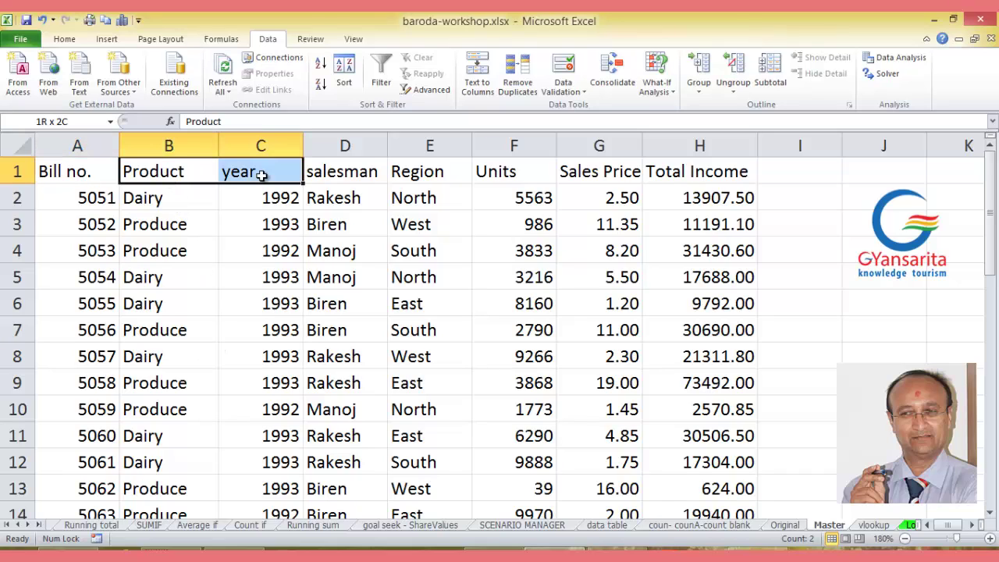
click(175, 171)
click(348, 172)
click(152, 169)
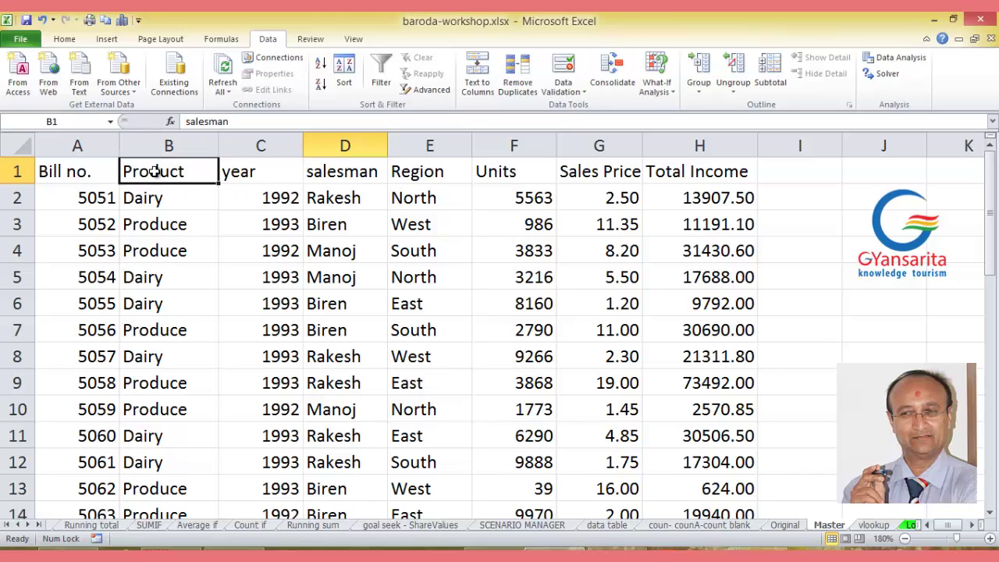
click(425, 181)
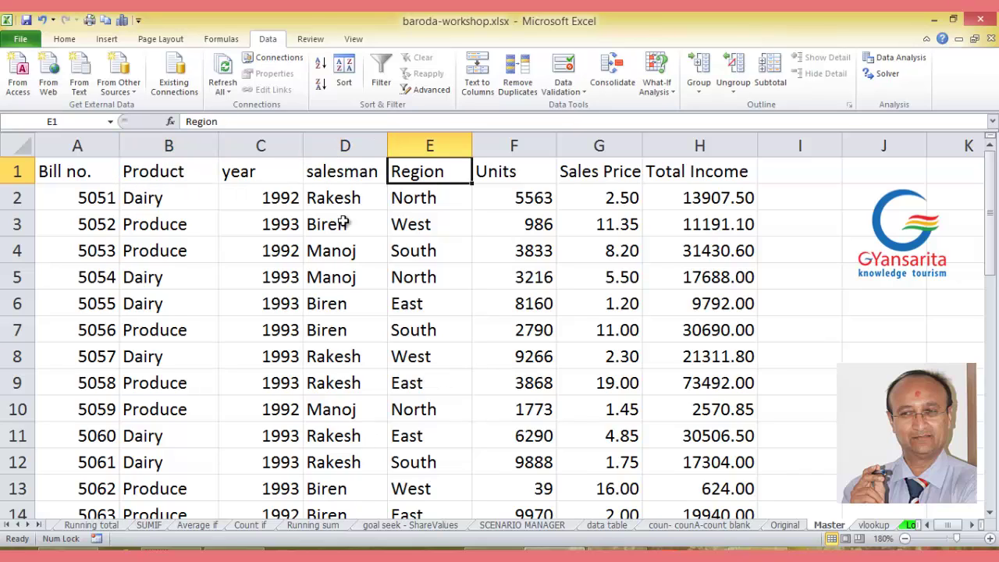
click(255, 174)
click(174, 171)
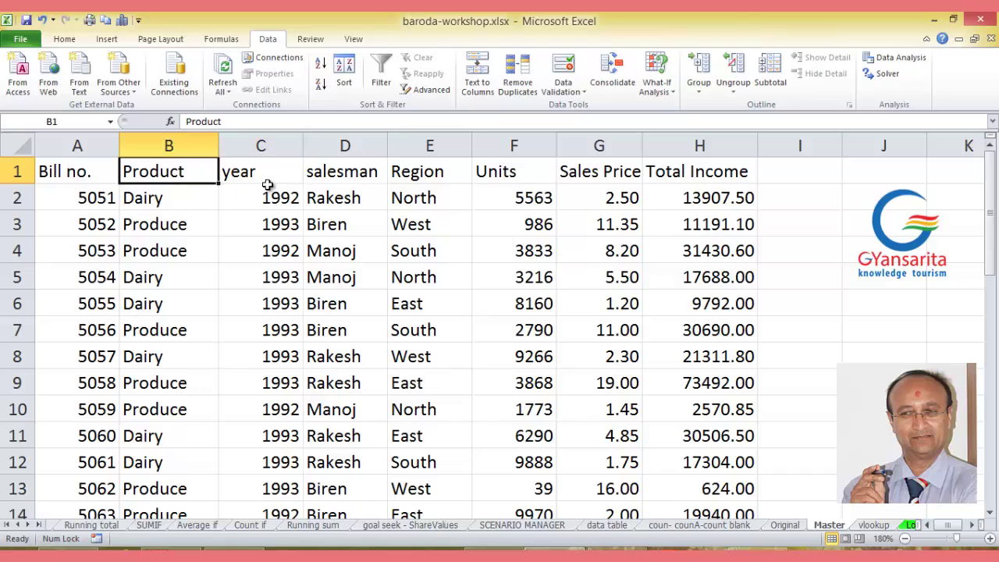
click(270, 180)
click(347, 176)
click(246, 176)
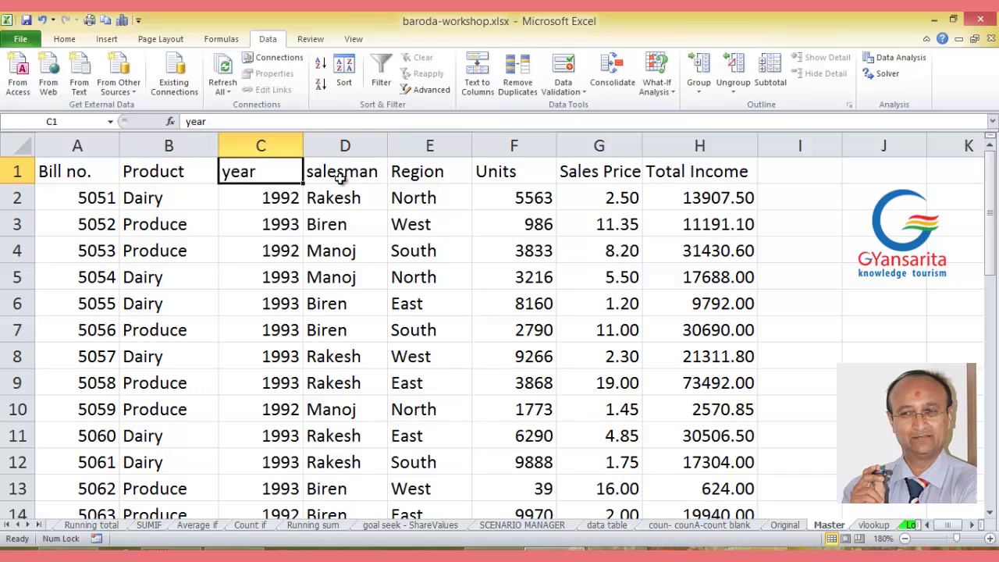
click(395, 170)
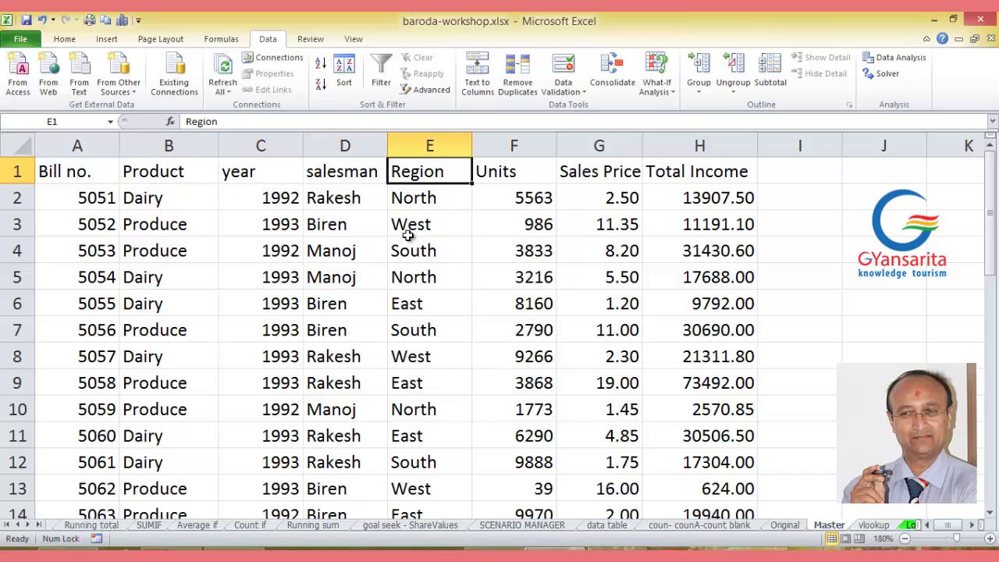
click(329, 172)
click(192, 173)
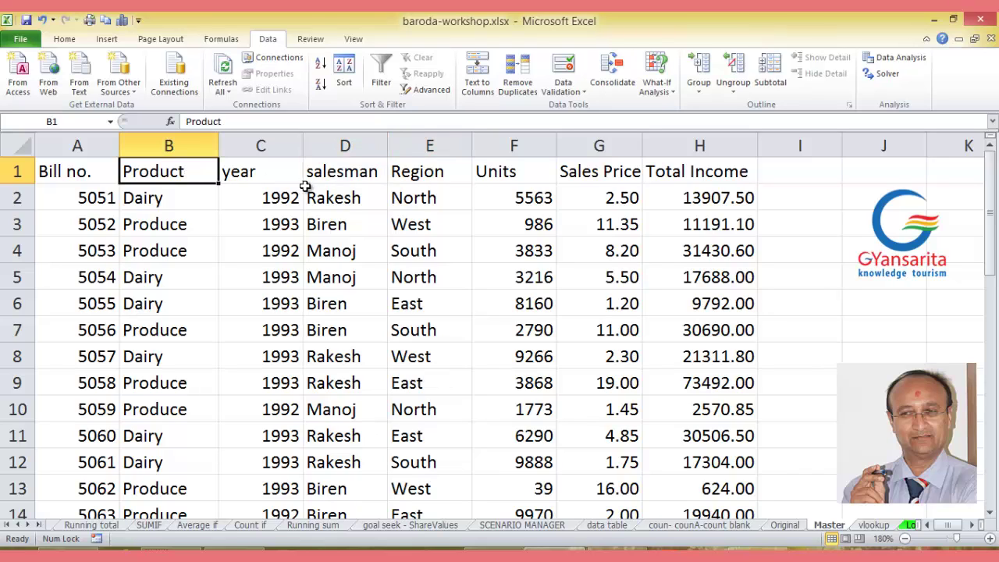
click(310, 179)
click(265, 175)
click(338, 182)
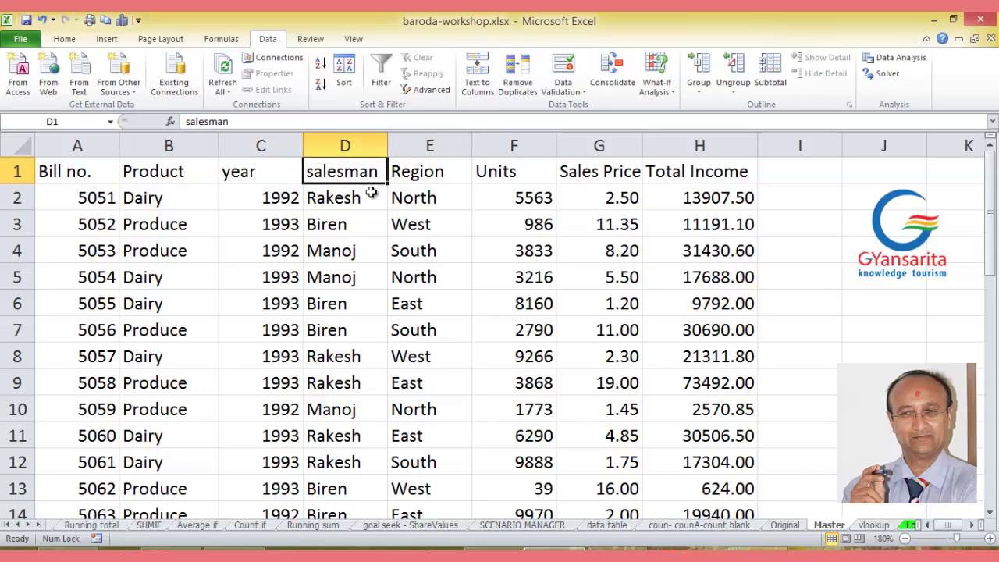
click(413, 179)
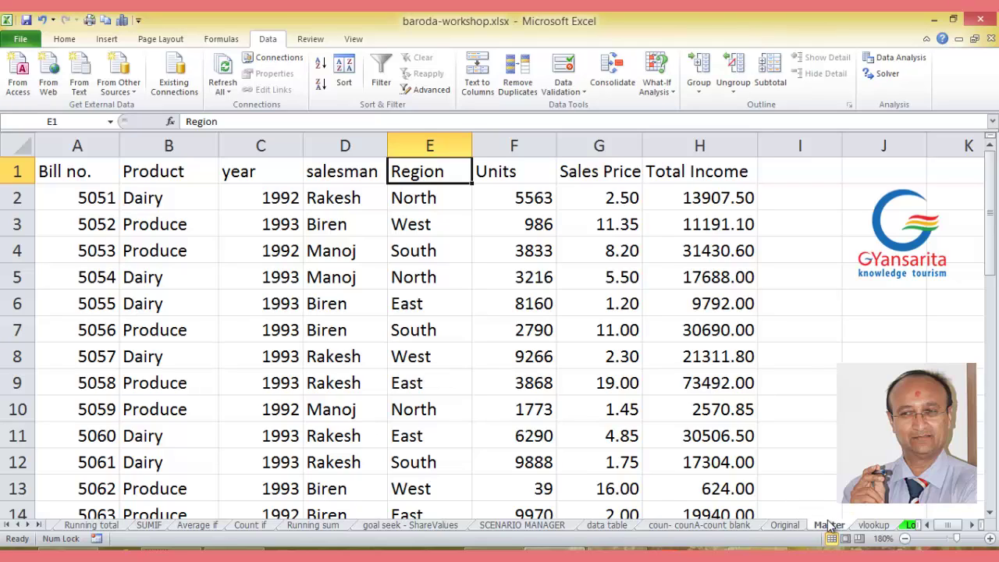
Step: Duplicate the Master sheet and rename the original 'product - year'
drag(829, 526, 875, 520)
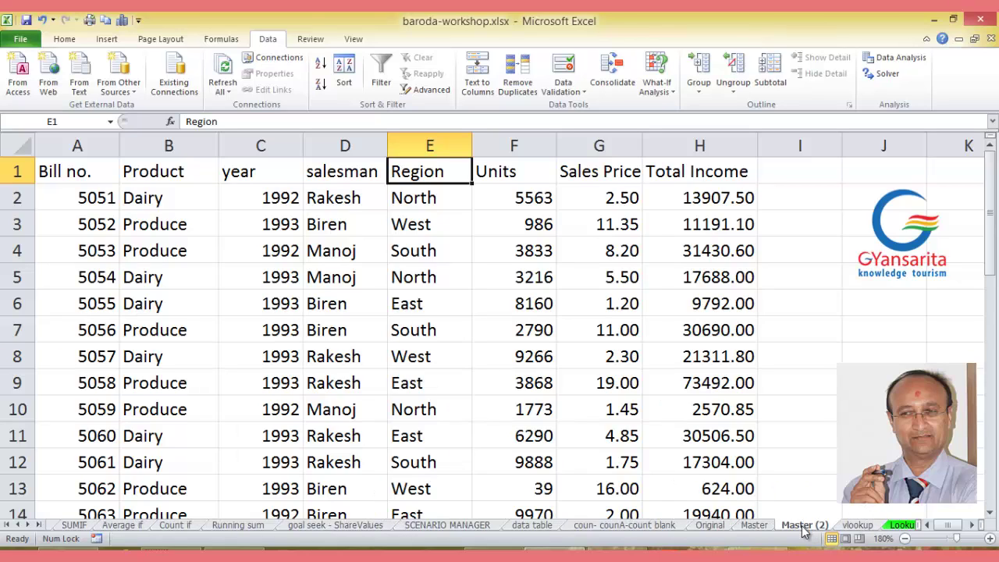
click(751, 526)
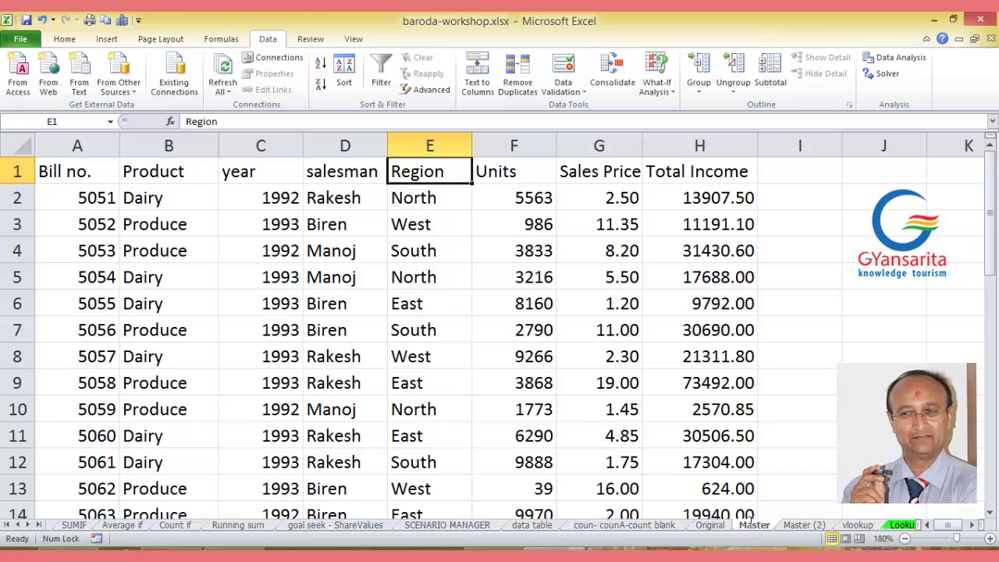
drag(751, 527, 753, 528)
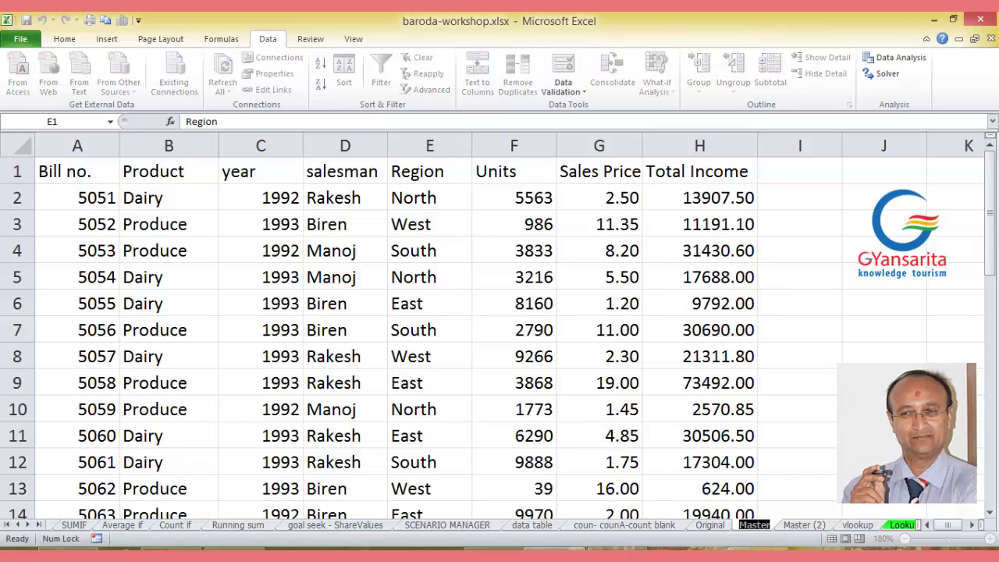
text(pro)
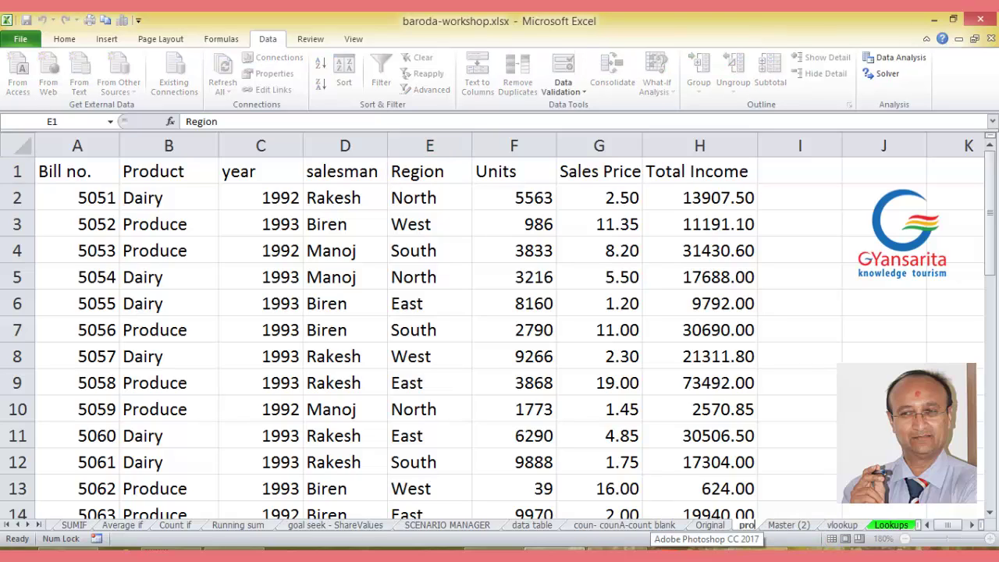
text(duc)
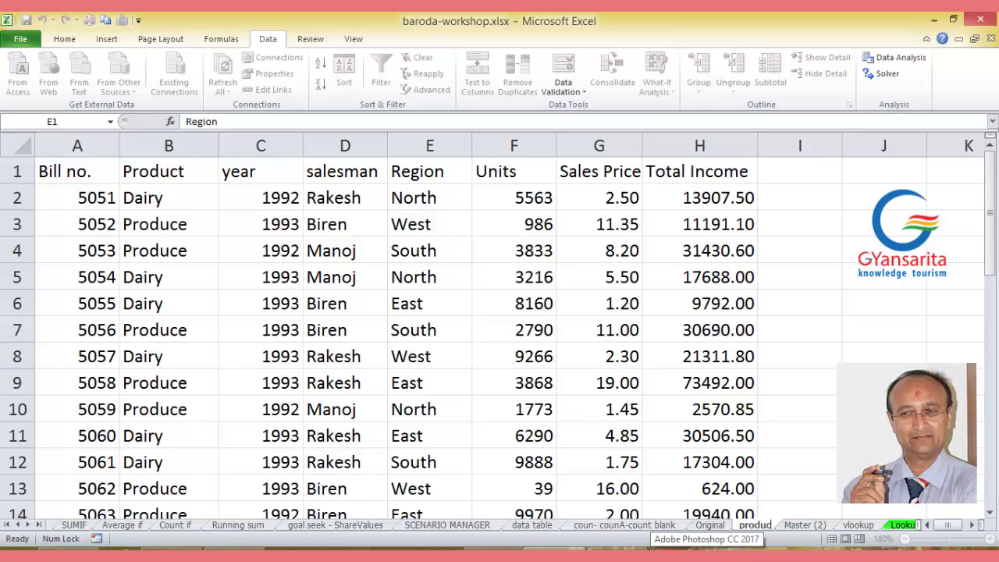
text(t - year)
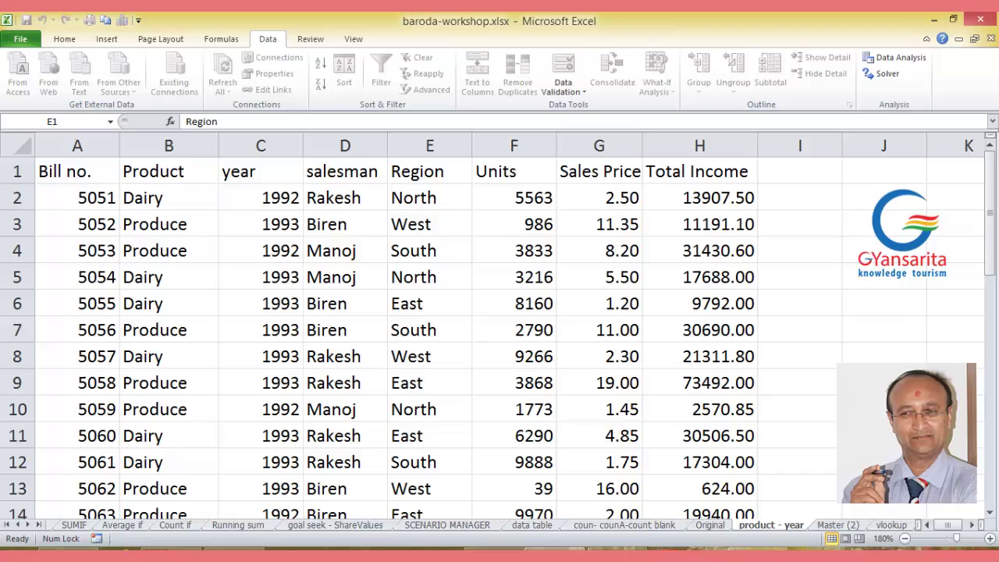
key(Return)
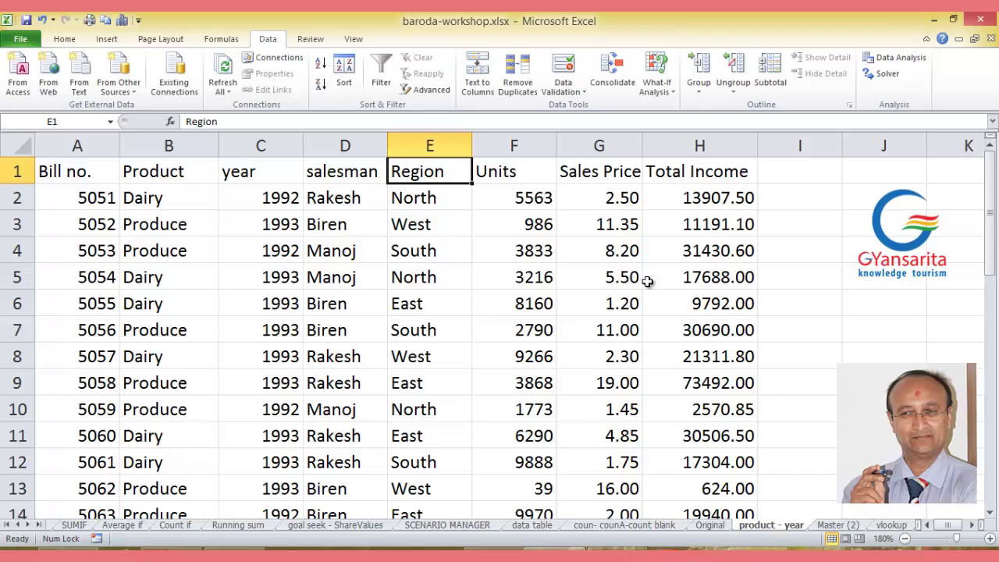
Step: Rename the copy 'product - salesman', check cell A2 on product - year, then return to the copy
double_click(833, 526)
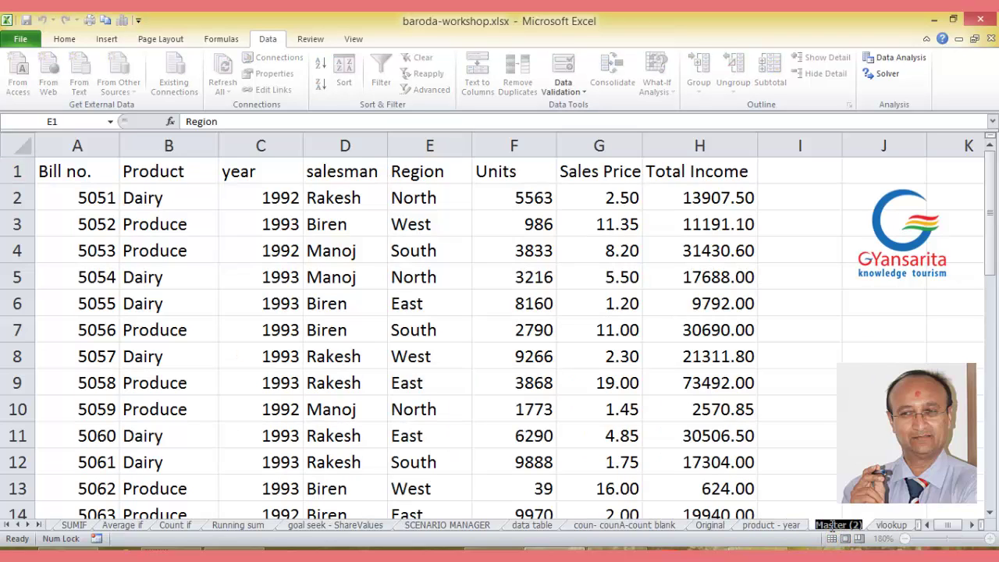
text(pro)
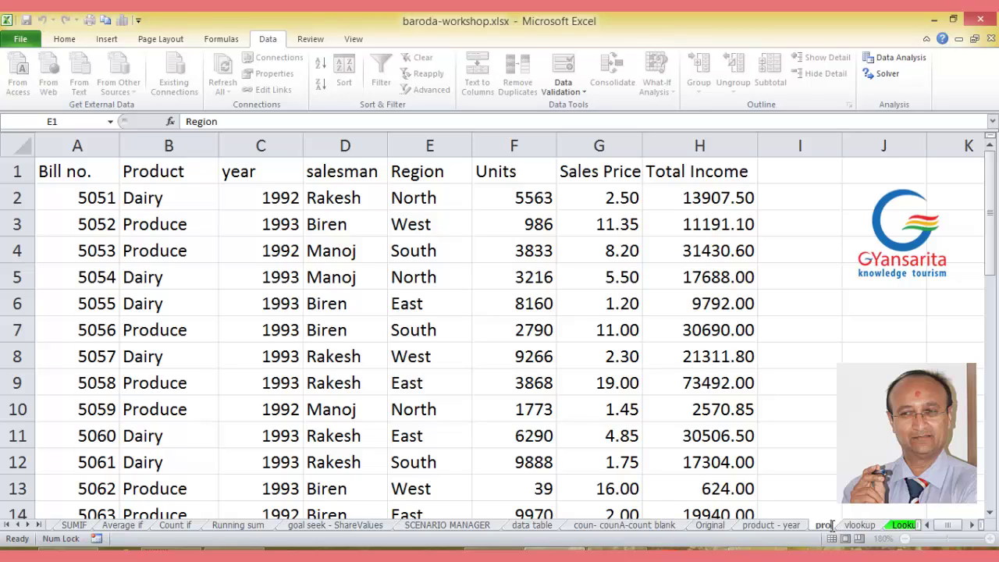
text(duct)
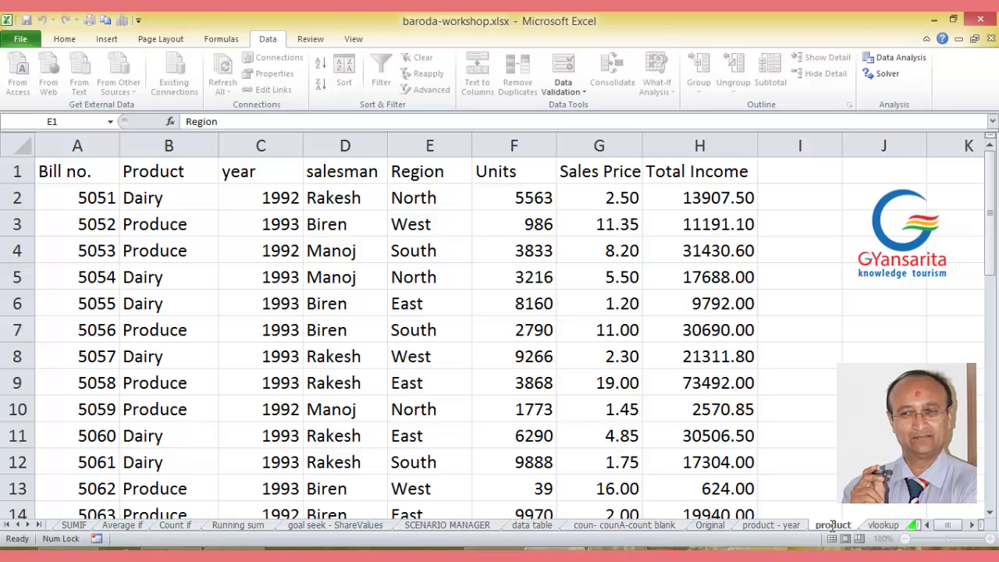
text( - salesman)
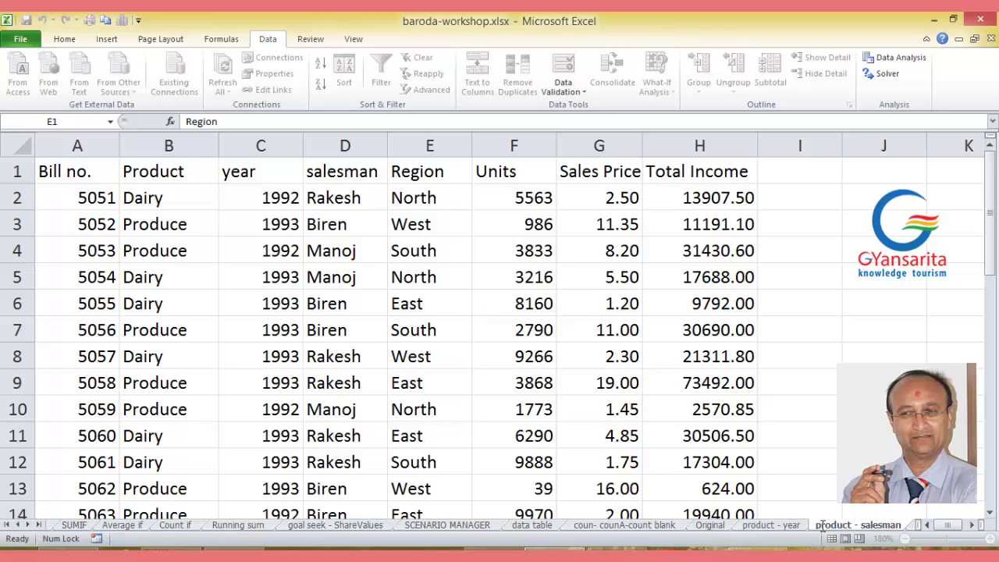
click(753, 527)
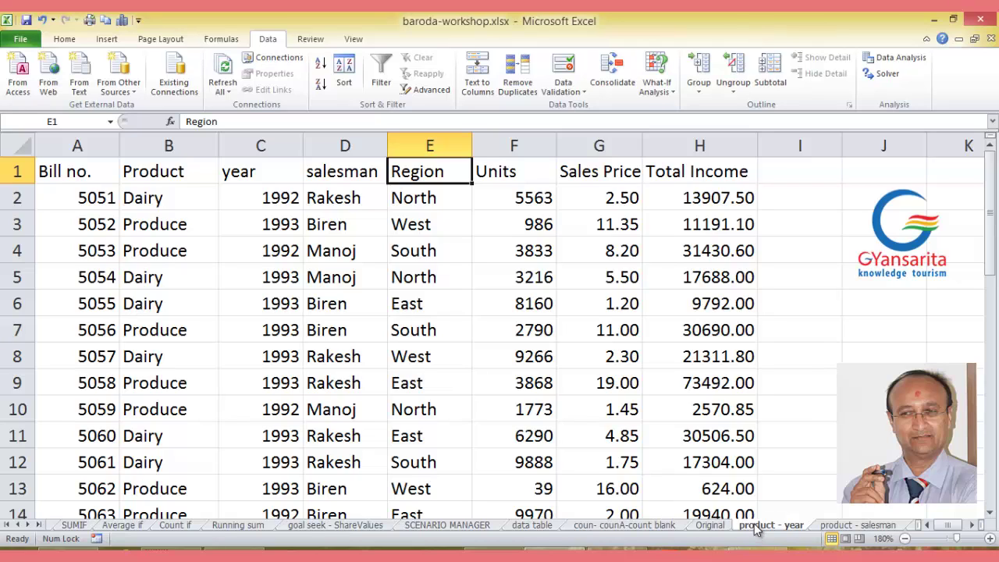
click(95, 204)
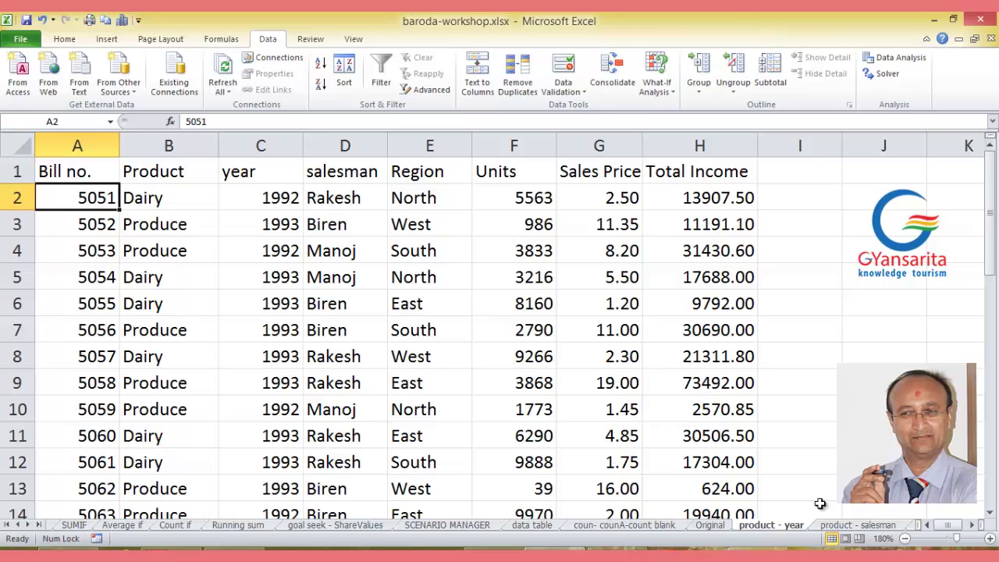
click(834, 526)
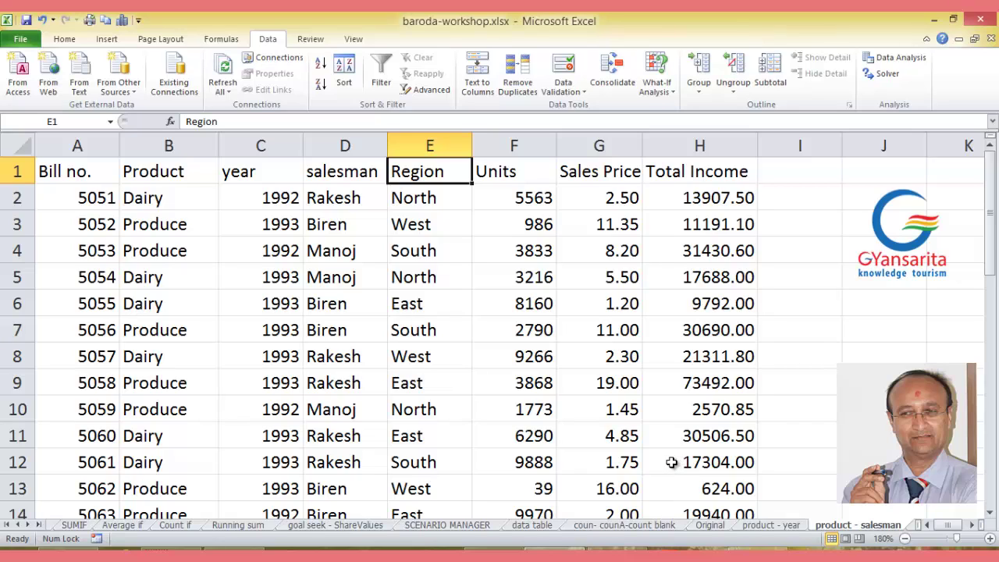
Step: Sort the table by Product, then by salesman
click(341, 73)
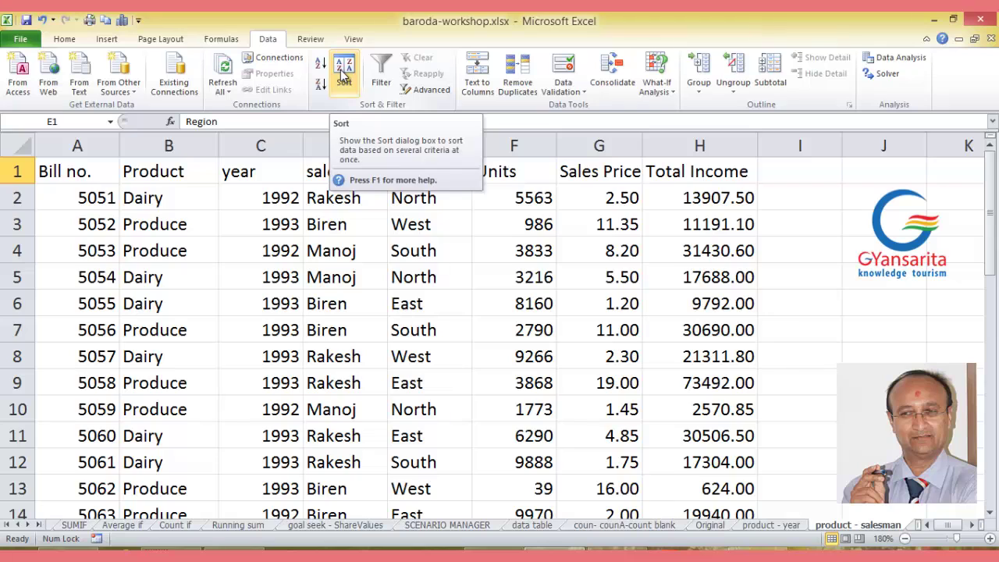
click(343, 74)
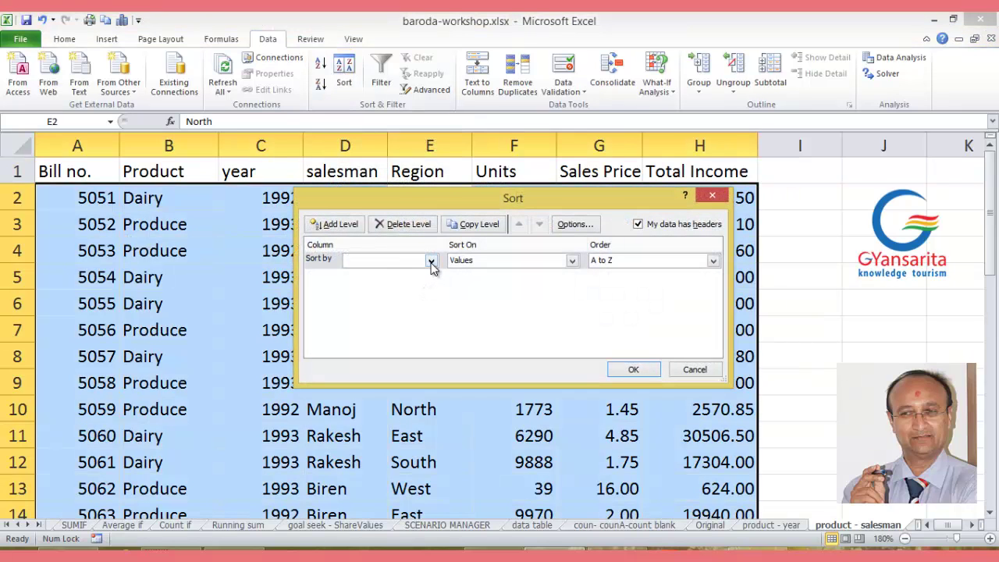
click(432, 263)
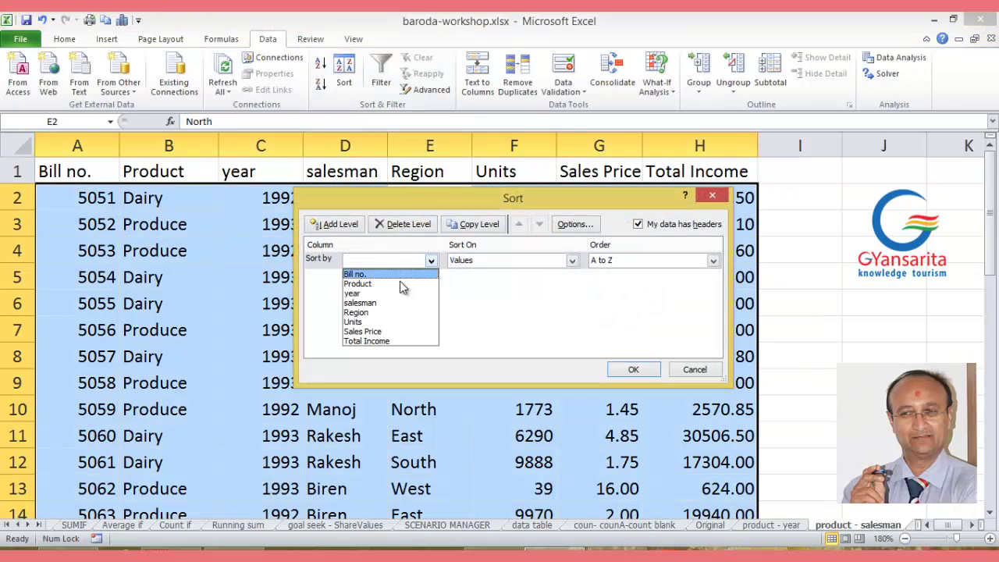
click(400, 281)
click(344, 229)
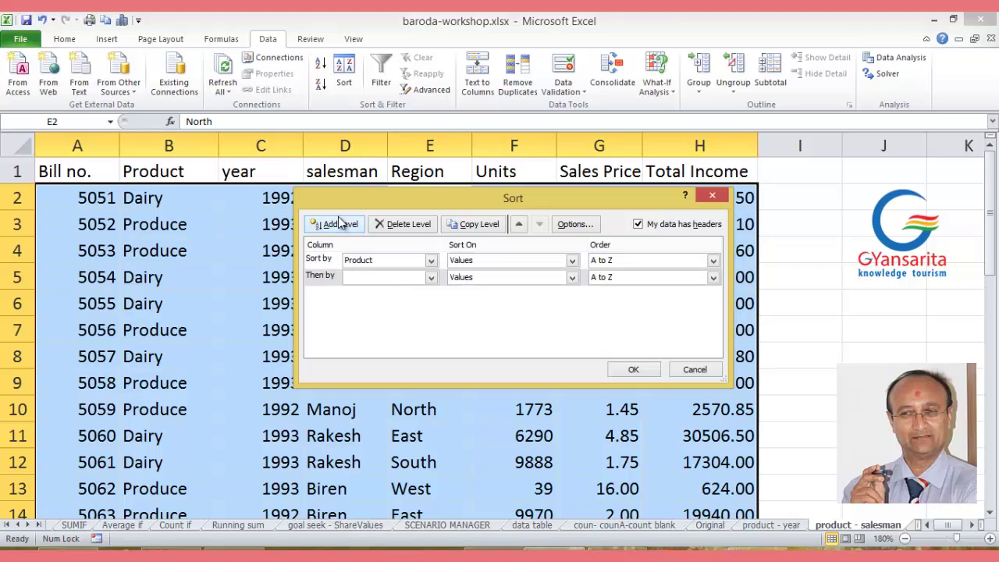
click(431, 279)
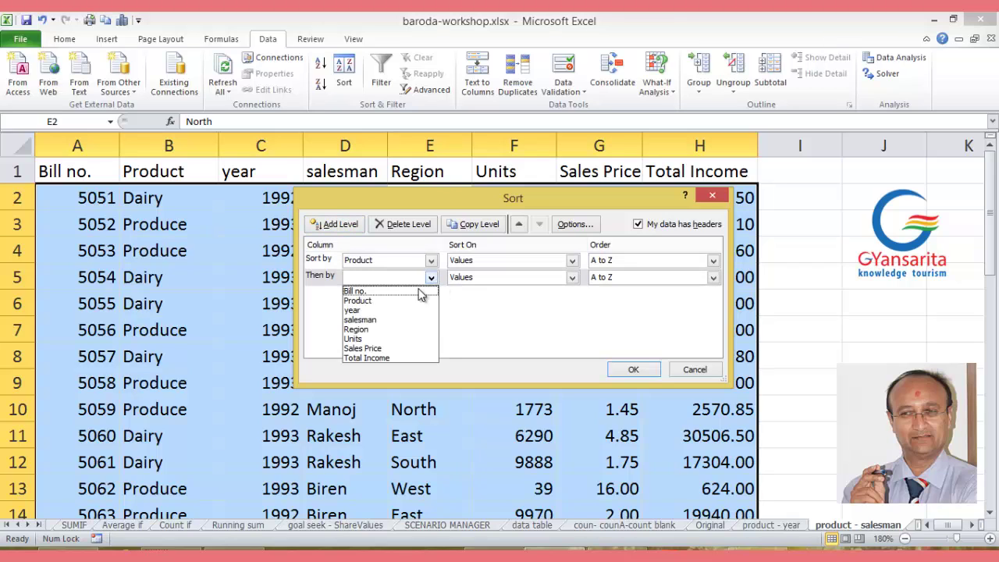
click(384, 319)
click(633, 370)
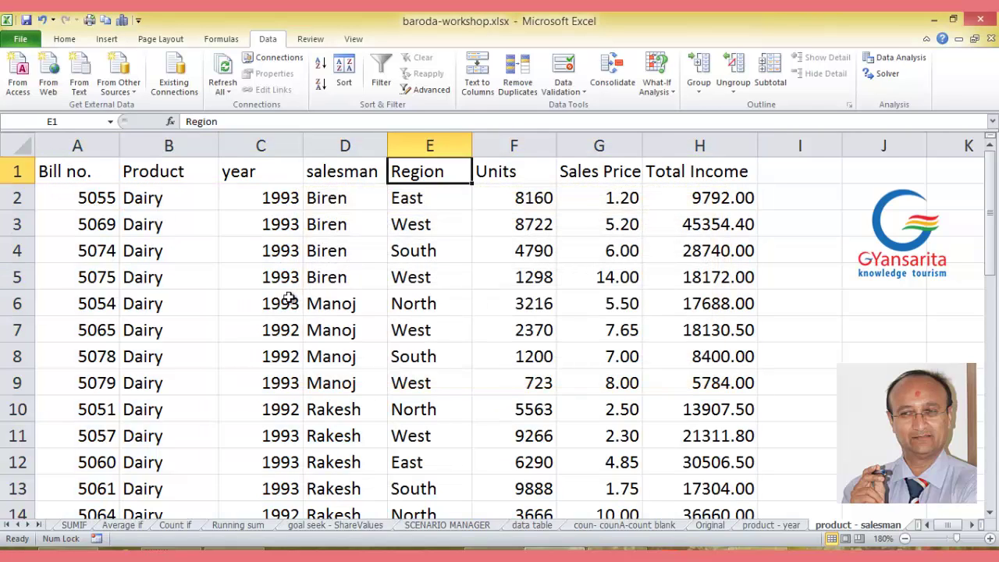
Step: Select the sorted Product to salesman entries, then cell A1 inside the table
click(153, 202)
drag(153, 202, 305, 350)
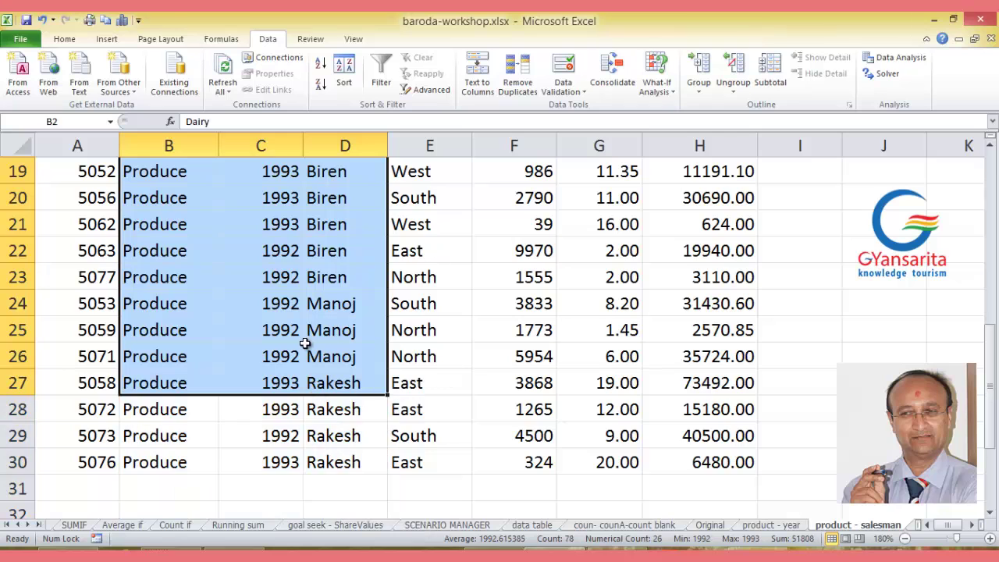
scroll(304, 323, up, 6)
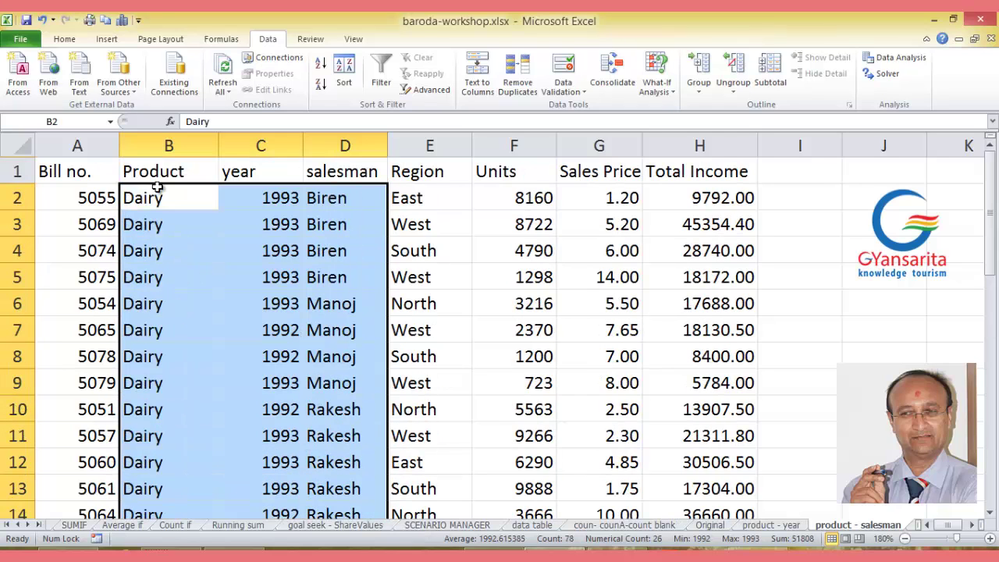
click(168, 175)
click(59, 178)
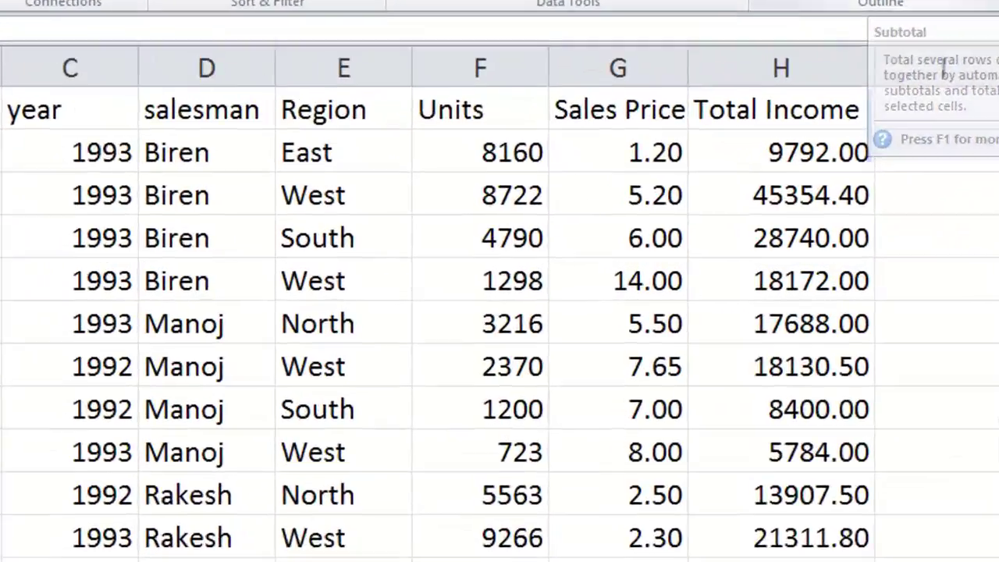
Step: Set subtotals at each change in Product and tick Units for summing
click(775, 94)
drag(462, 40, 566, 0)
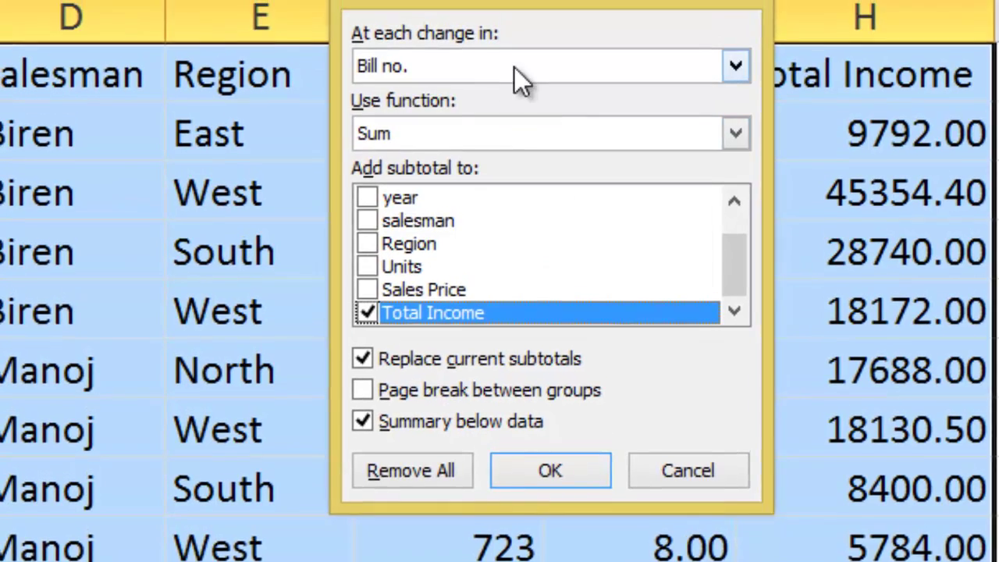
click(515, 43)
click(427, 155)
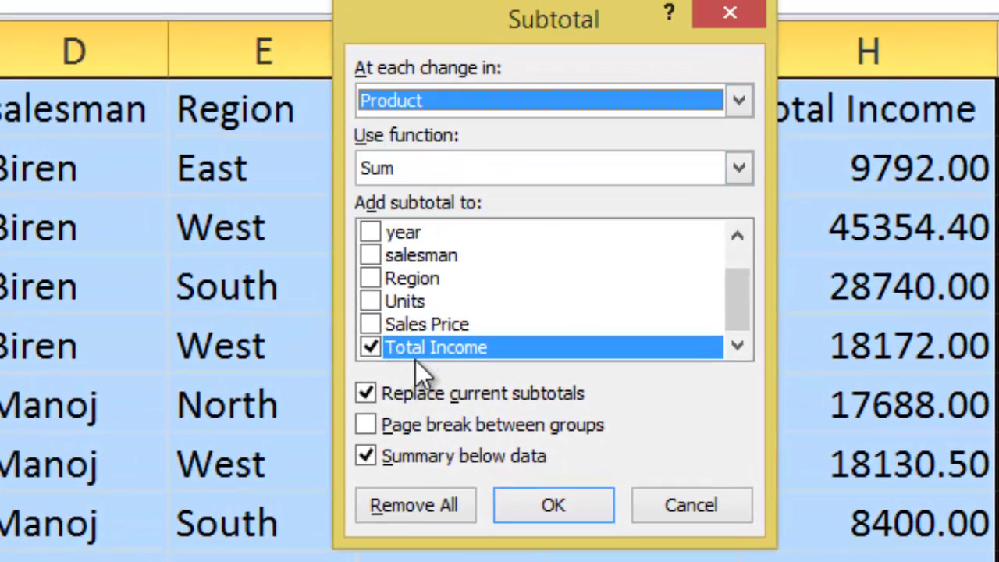
click(369, 302)
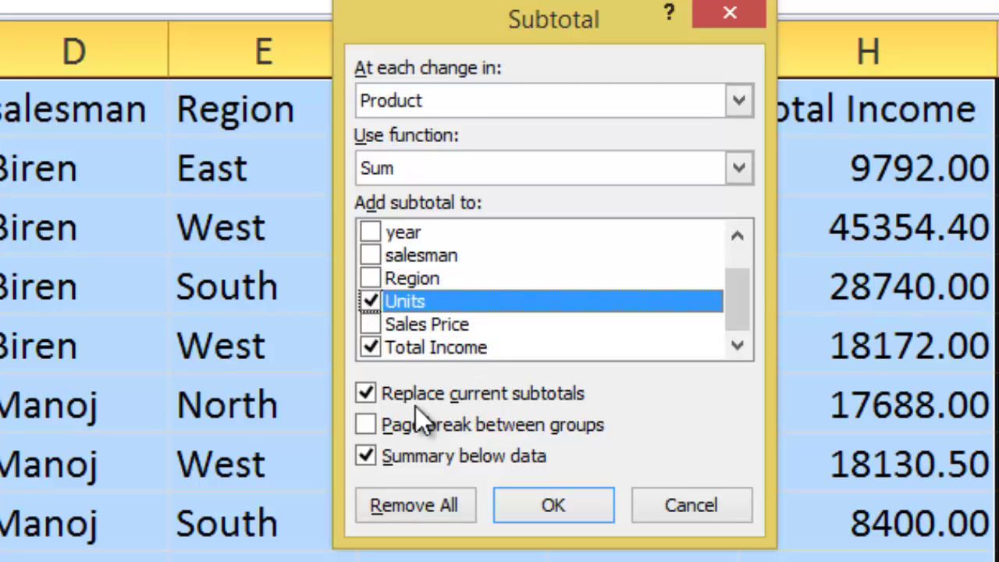
Step: Leave Replace current subtotals unticked and create the Product Sum subtotals of Units and Total Income
click(372, 400)
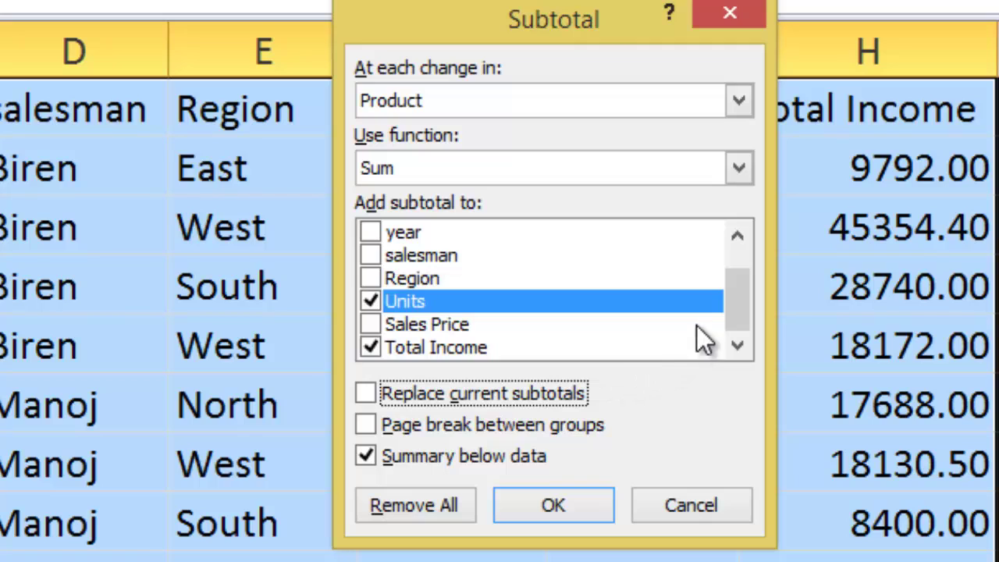
click(371, 254)
click(372, 255)
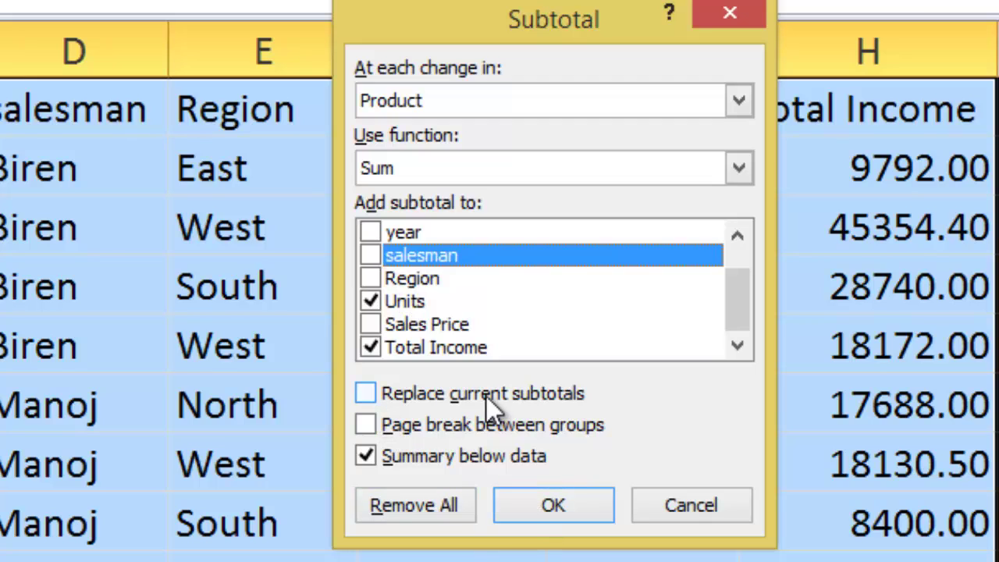
click(372, 403)
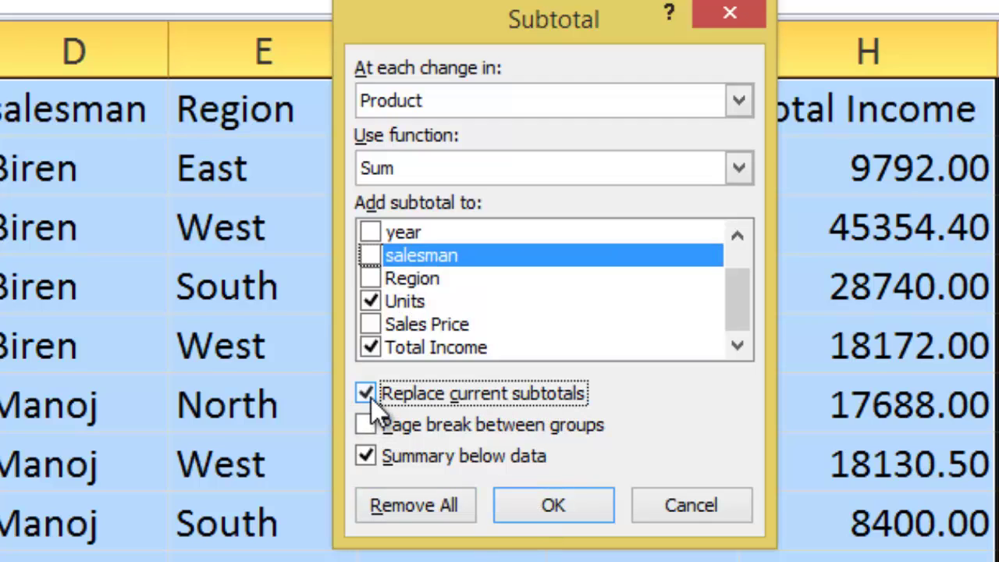
click(371, 398)
click(372, 400)
click(374, 393)
click(552, 499)
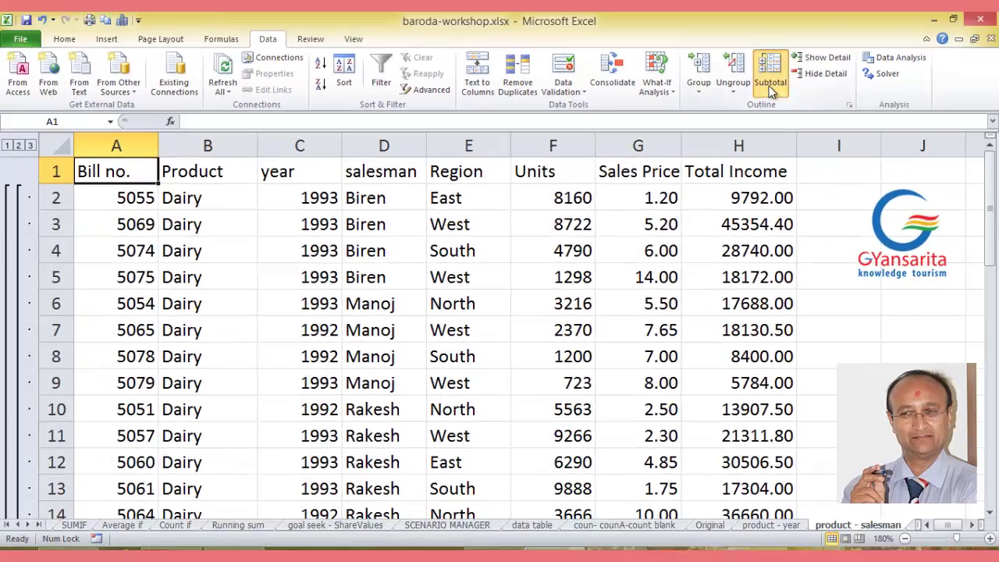
Step: Add salesman subtotals inside the Product groups, then collapse the outline to level 3
click(770, 84)
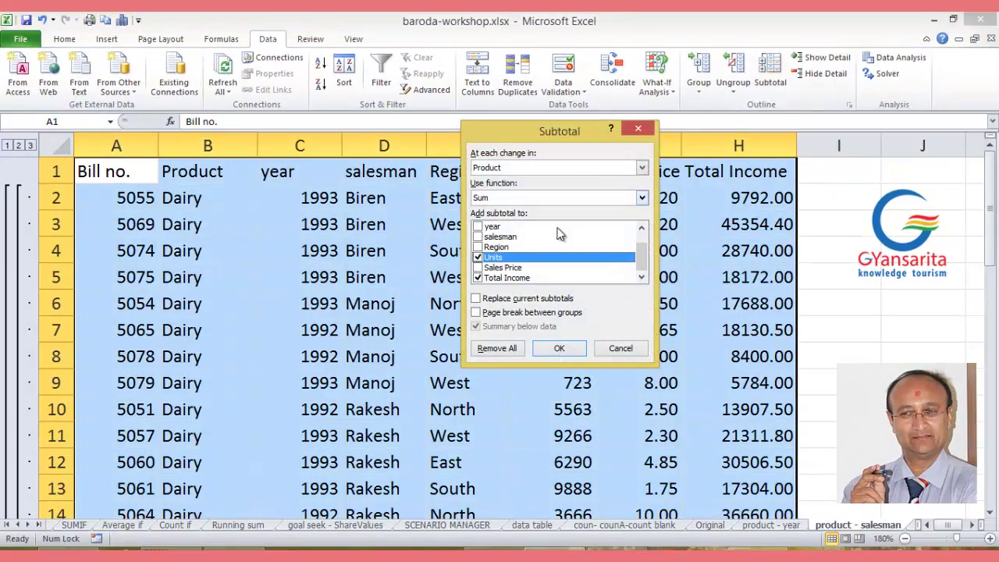
click(551, 165)
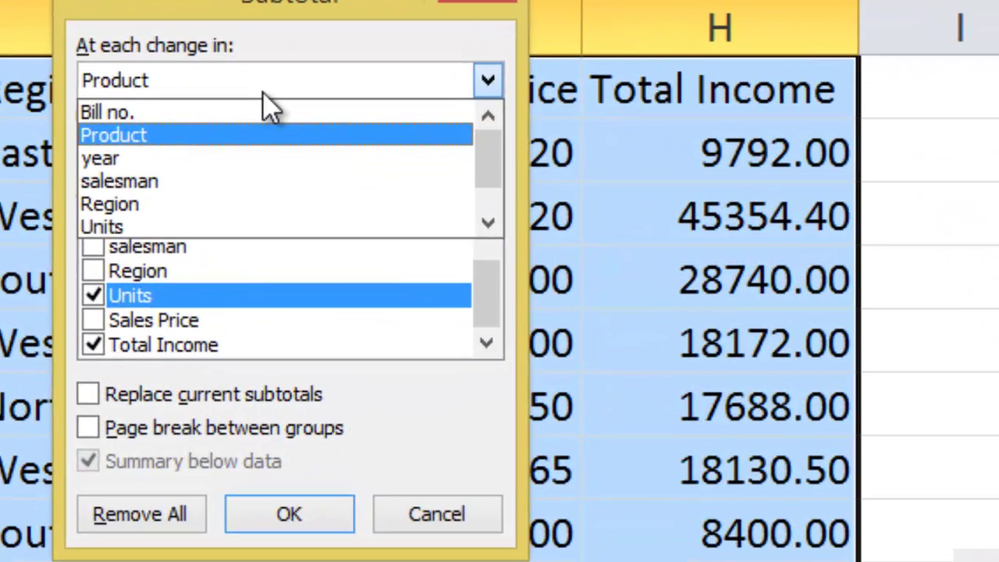
click(224, 181)
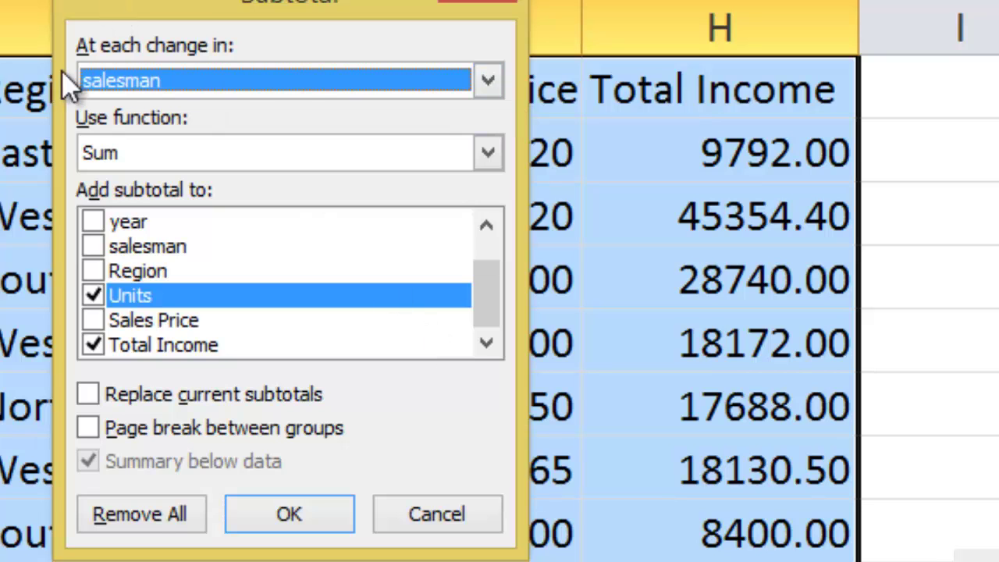
click(326, 529)
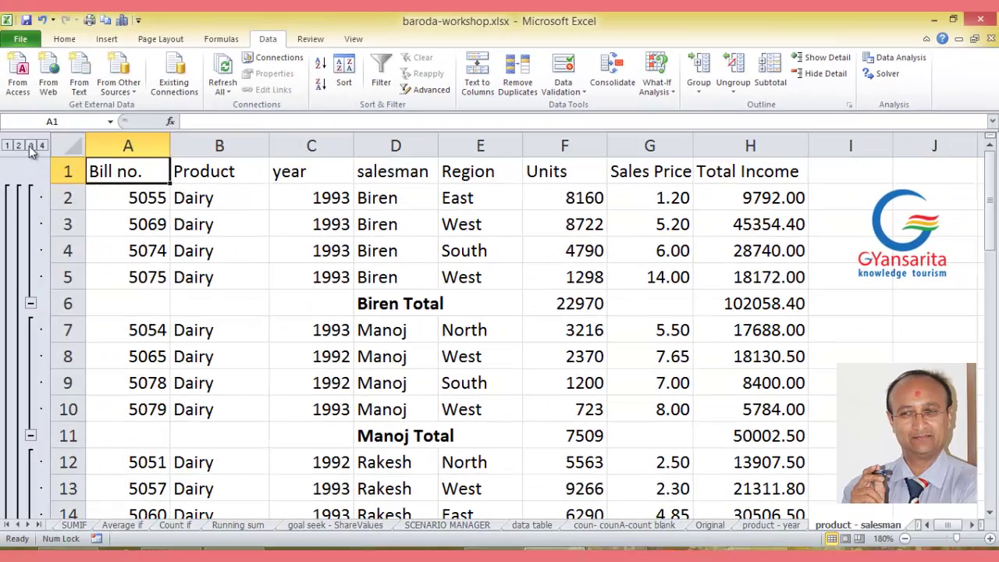
click(30, 147)
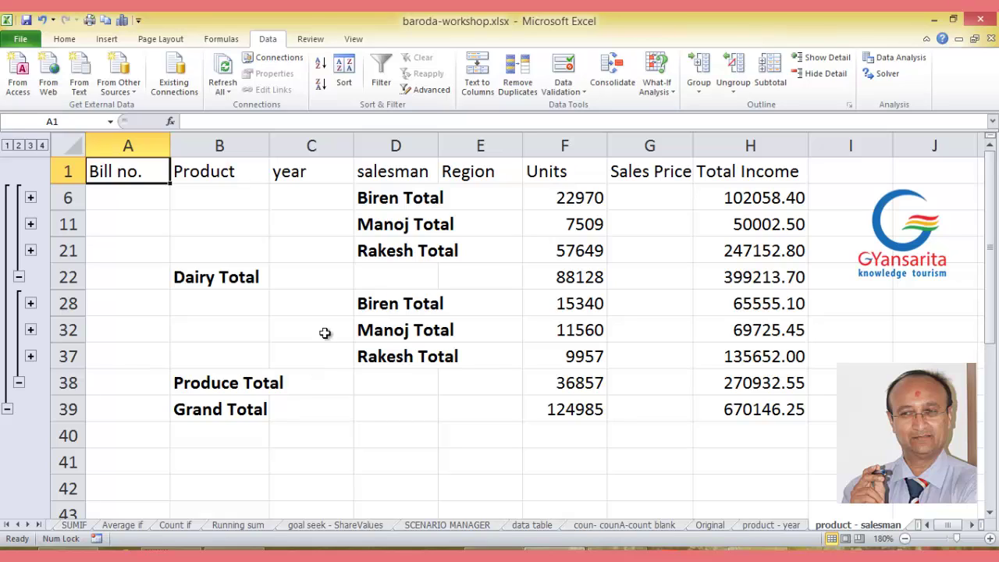
click(295, 468)
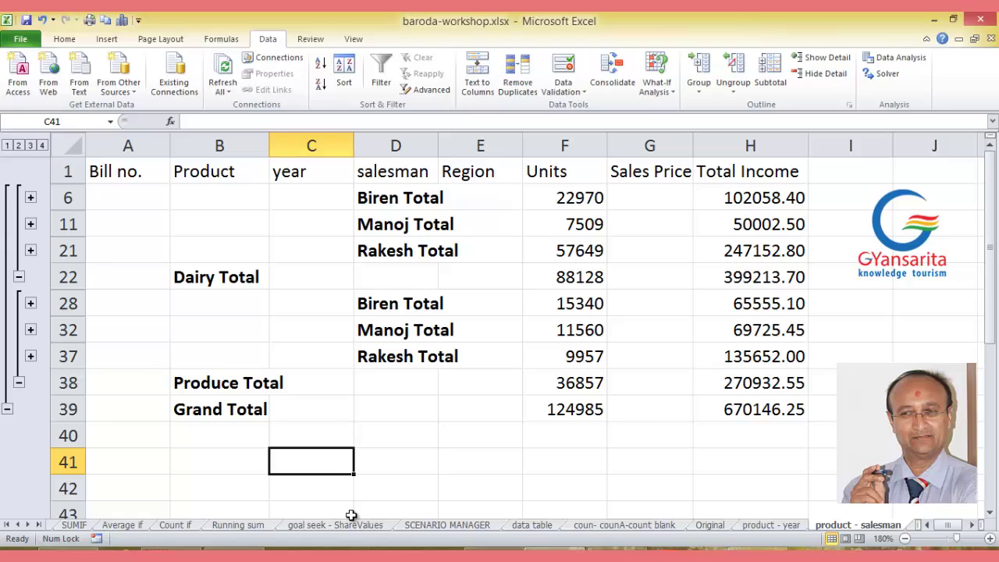
text(www)
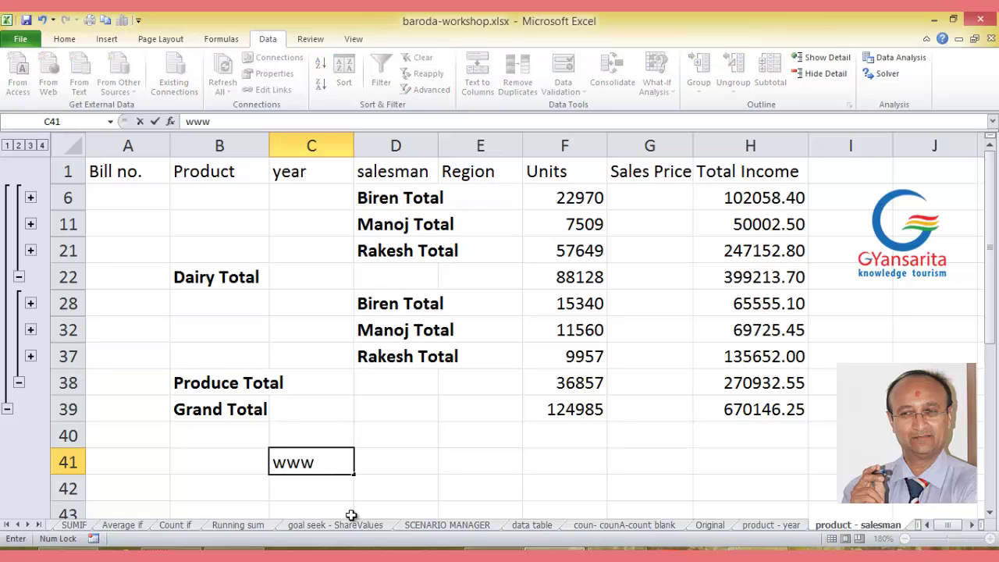
text(.gyansarita)
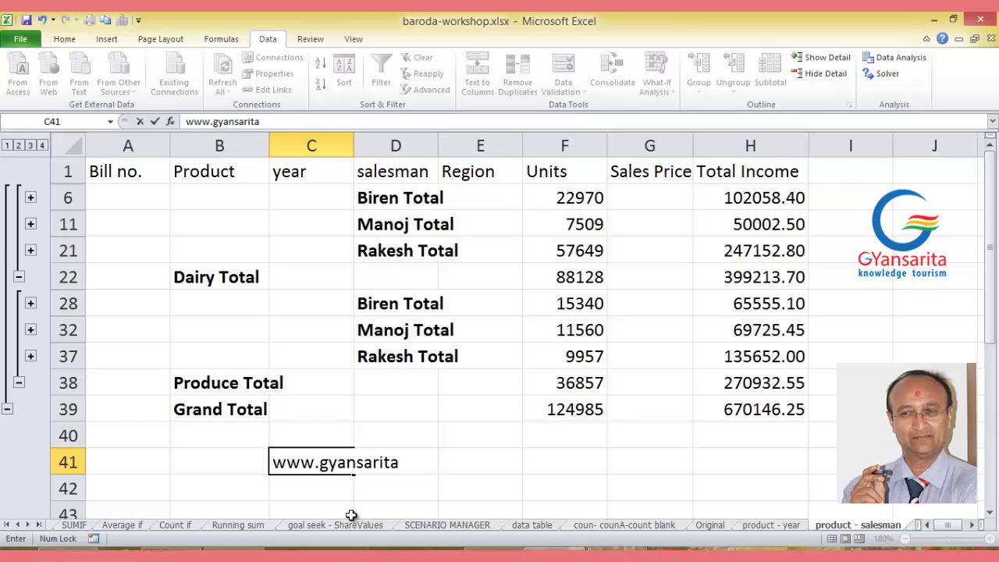
text(.com)
key(Return)
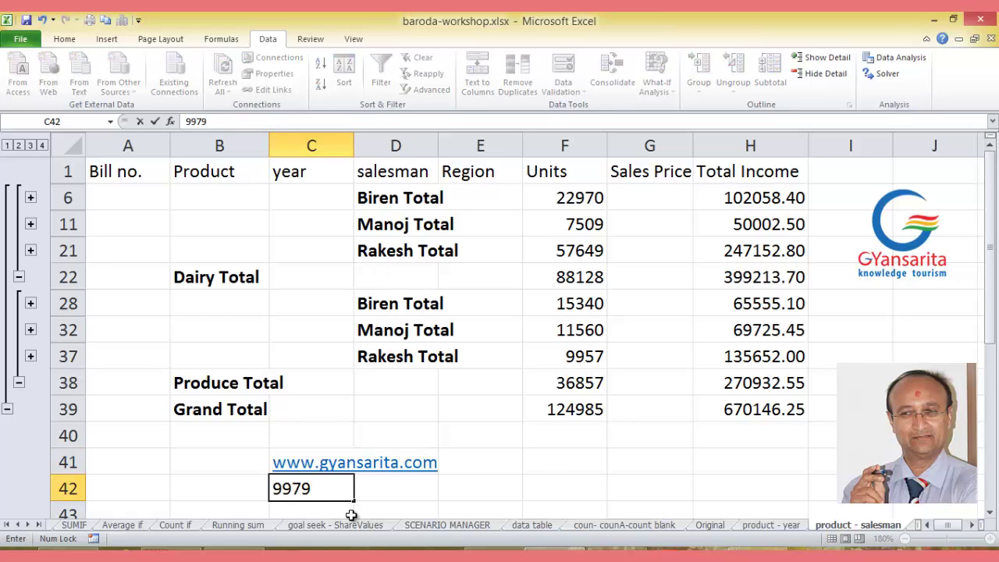
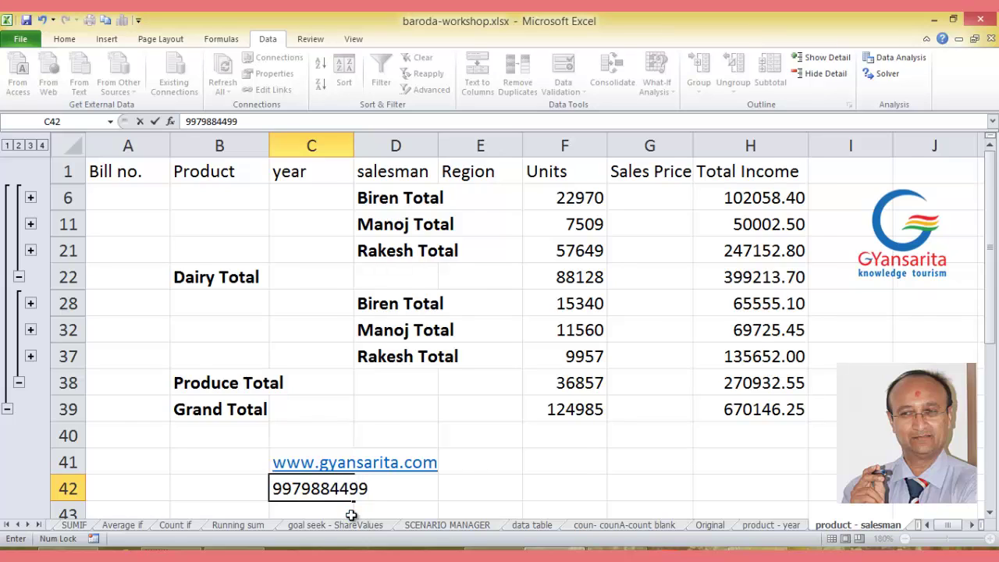
key(Return)
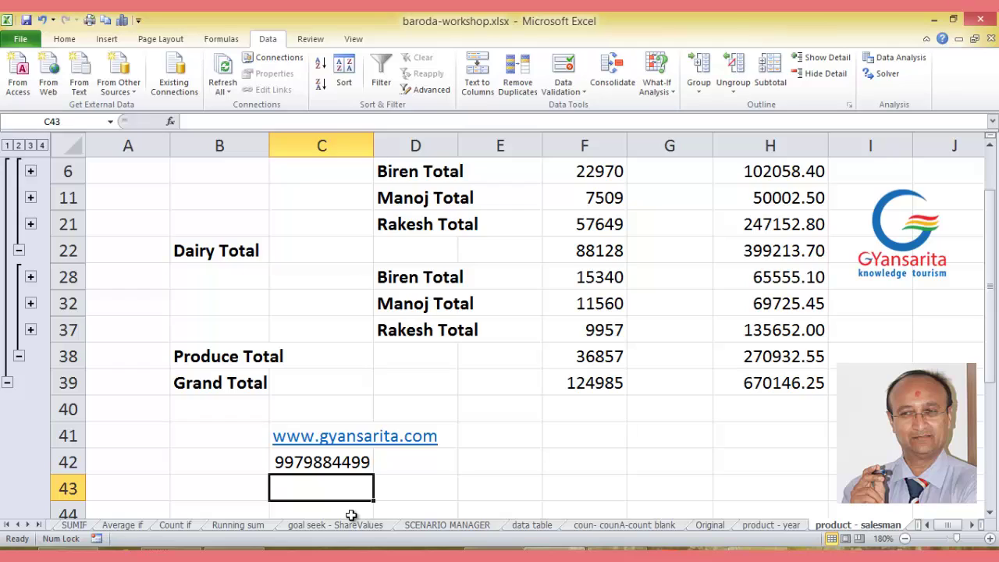